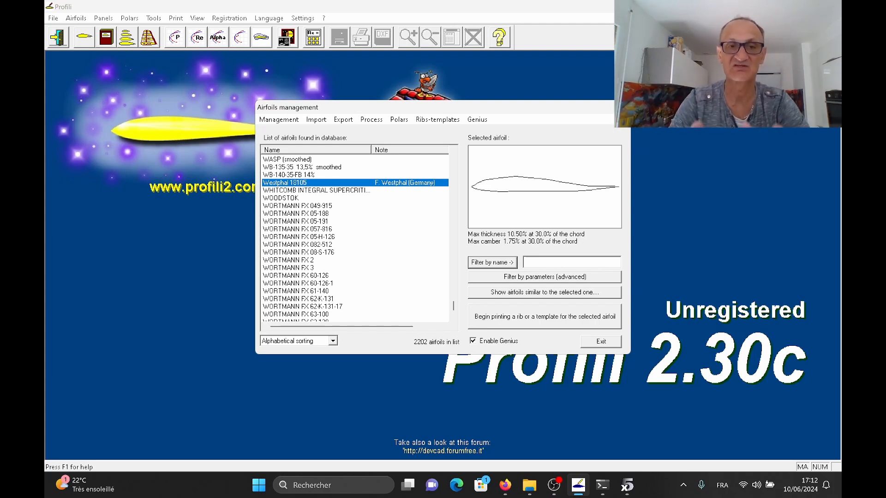
Step: Preview the WOODSTOK and WORTMANN FX 05-191 airfoils, and confirm the advanced parameter filter without entering criteria
click(317, 199)
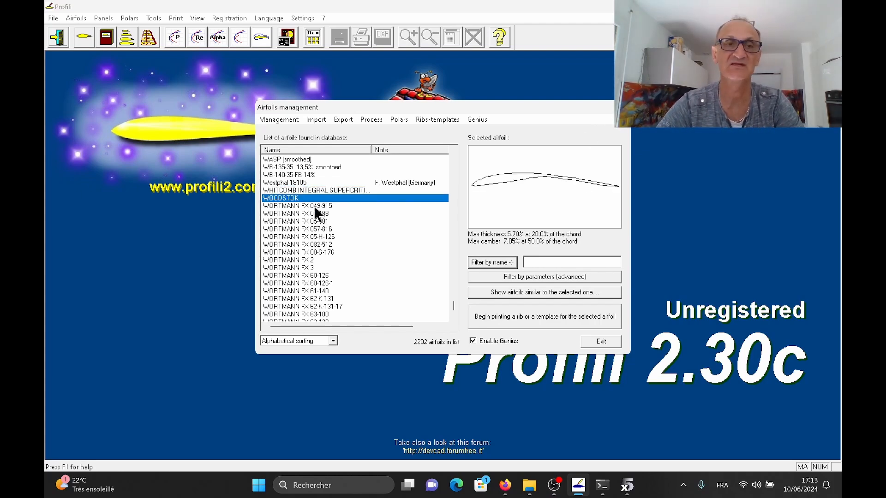
click(306, 223)
scroll(306, 222, down, 6)
scroll(306, 223, up, 19)
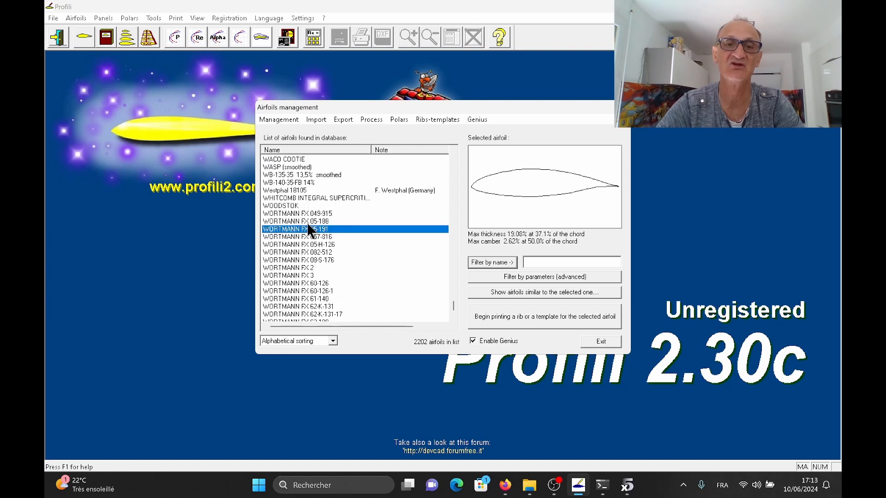
scroll(306, 222, up, 2)
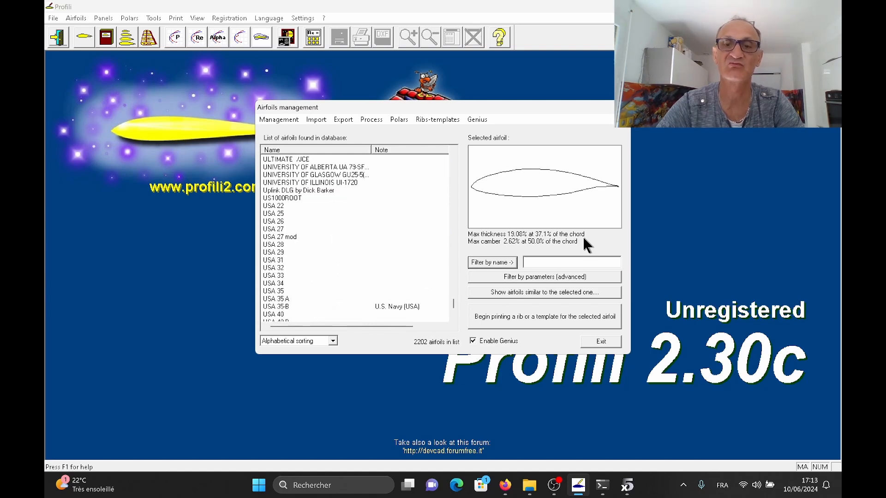
click(541, 280)
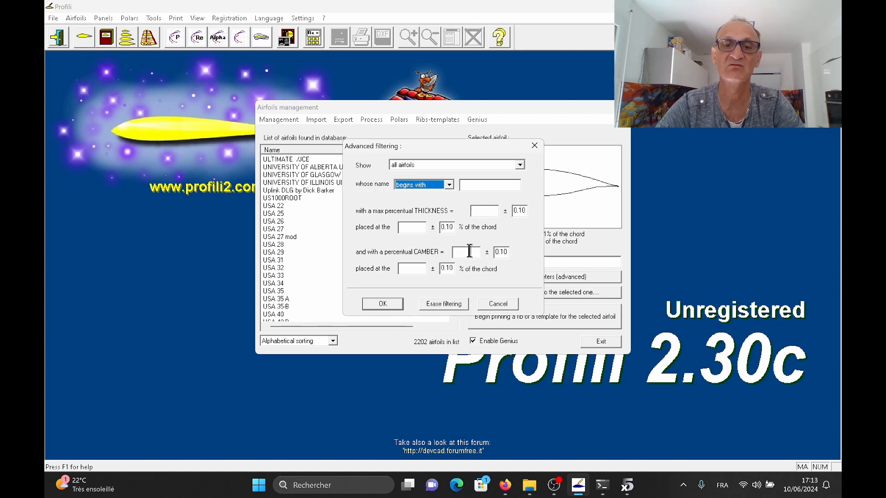
click(383, 304)
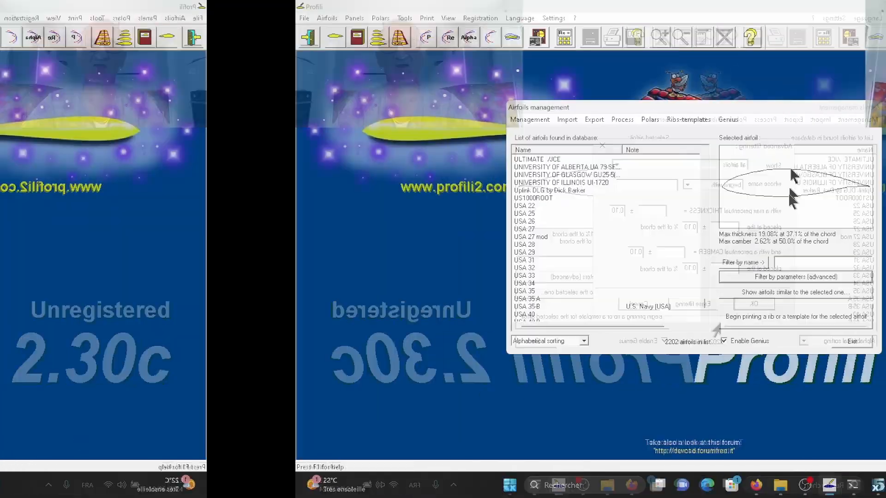
Step: Switch to Firefox and look through the Airfoil Tools database list and the UIUC Airfoil Coordinates Database page
mouse_move(504, 489)
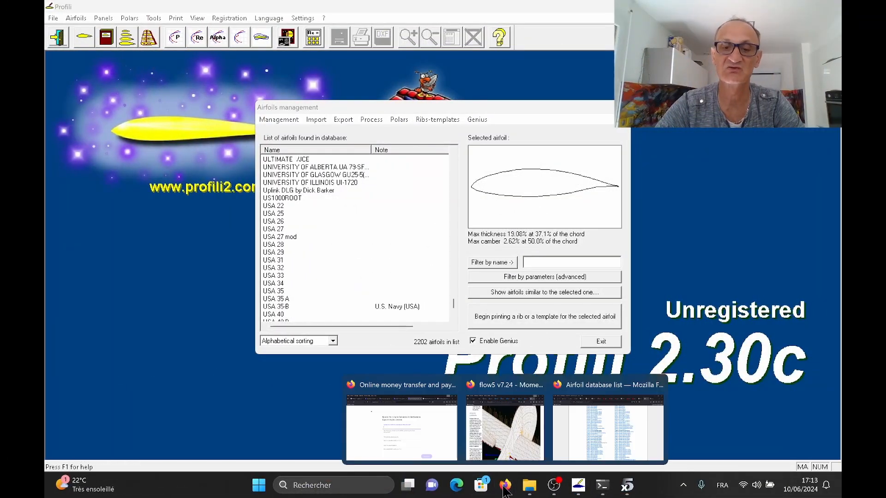
click(615, 431)
scroll(650, 283, up, 20)
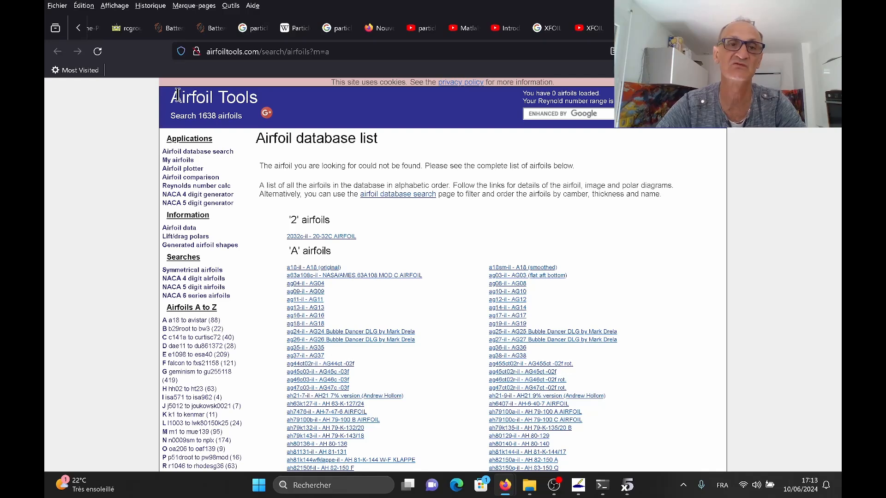
drag(172, 94, 259, 99)
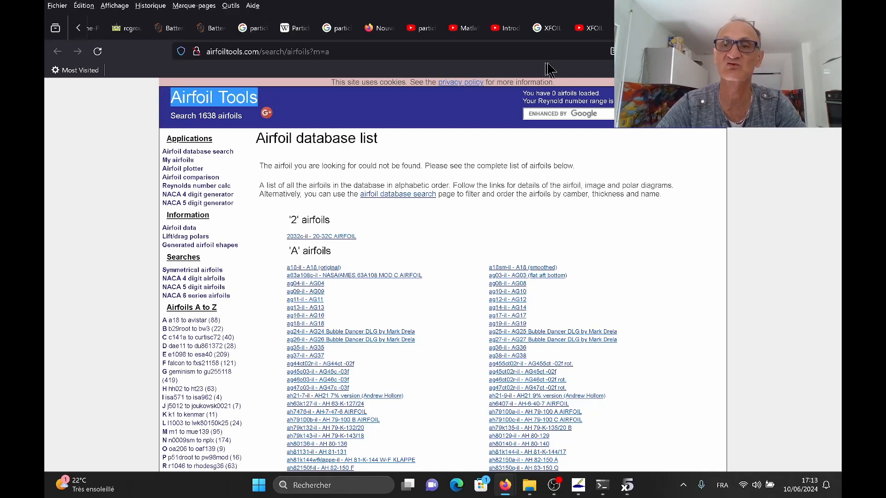
click(676, 28)
scroll(695, 130, up, 5)
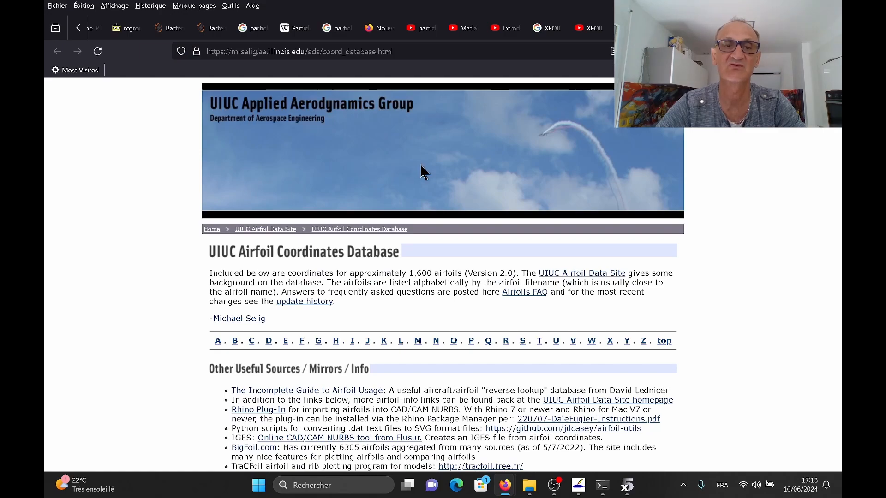
scroll(405, 252, down, 3)
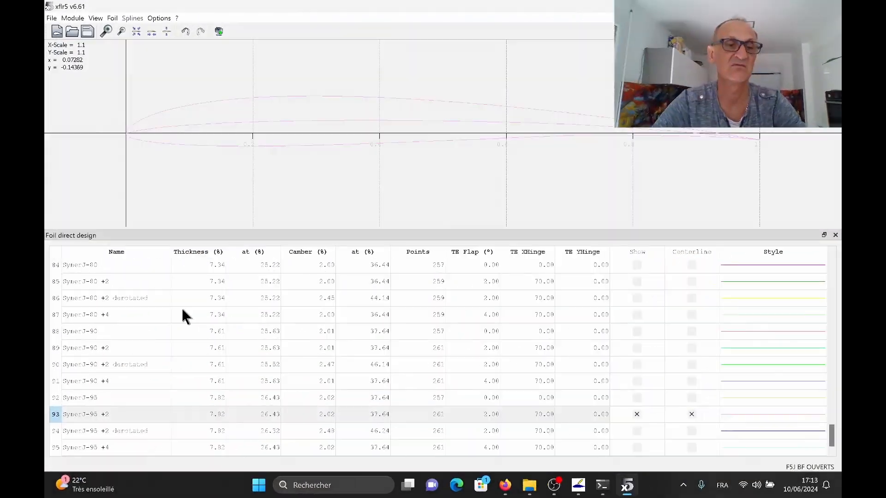
Step: Inspect the camber and thickness scaling settings of the SynerJ-95 +2 foil without applying changes
click(127, 418)
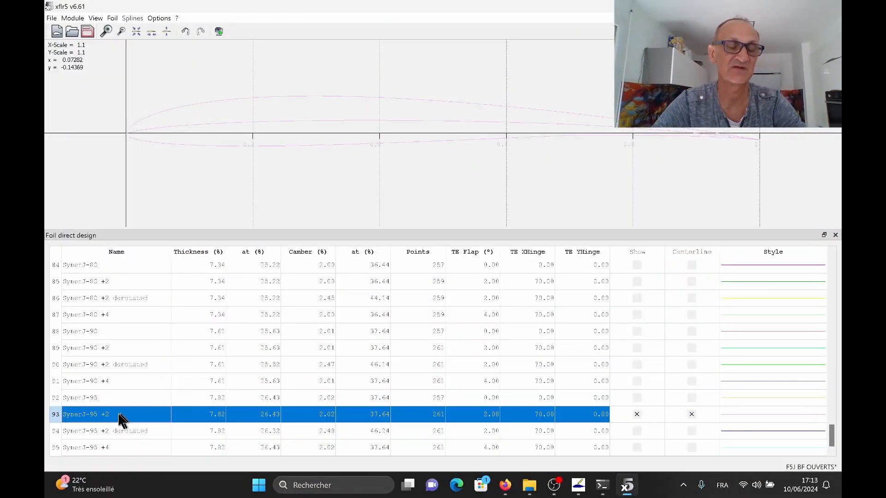
right_click(121, 420)
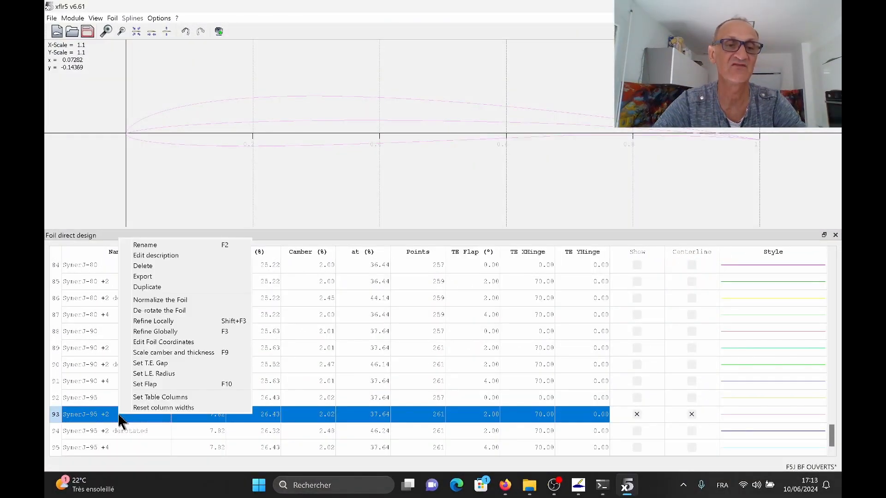
click(166, 353)
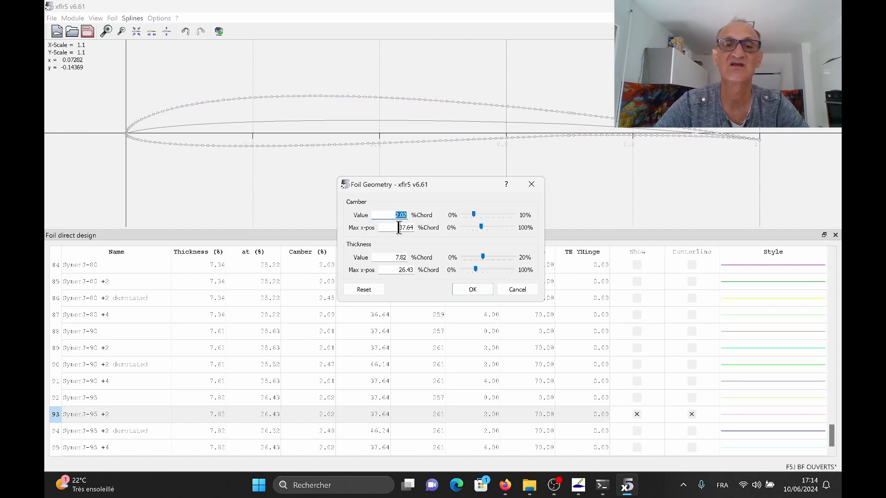
drag(399, 227, 413, 228)
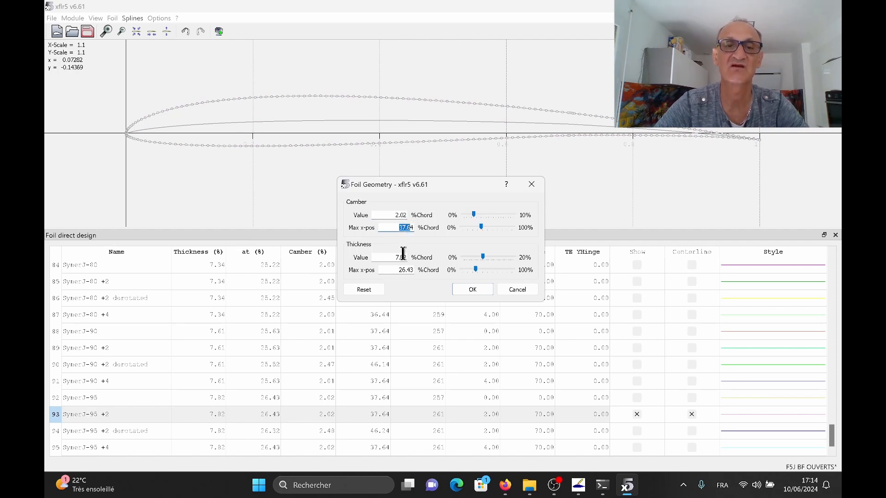
click(519, 290)
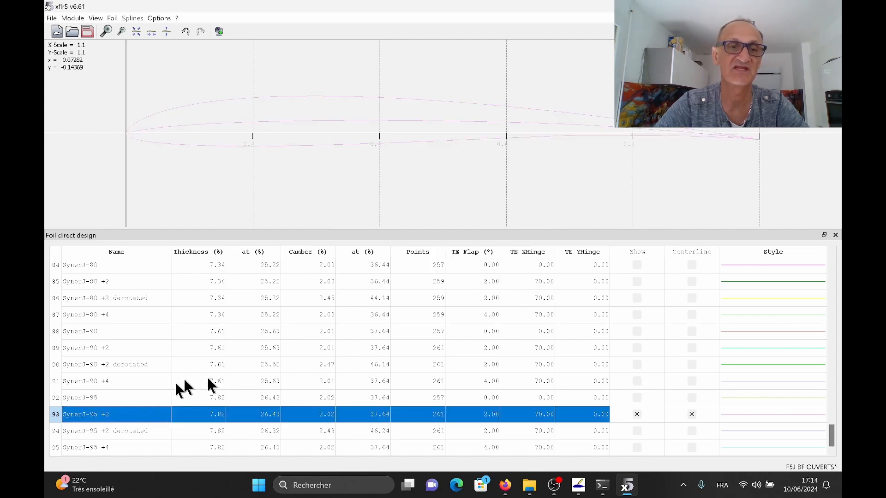
Step: Select the SynerJ-95 +2 foil and open it in XFoil Inverse Design with the Mixed Inverse method
click(93, 400)
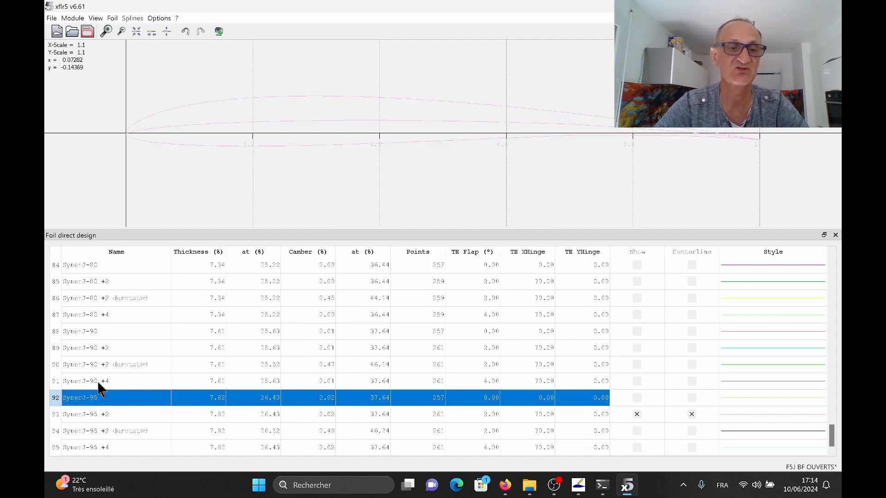
click(97, 383)
click(101, 415)
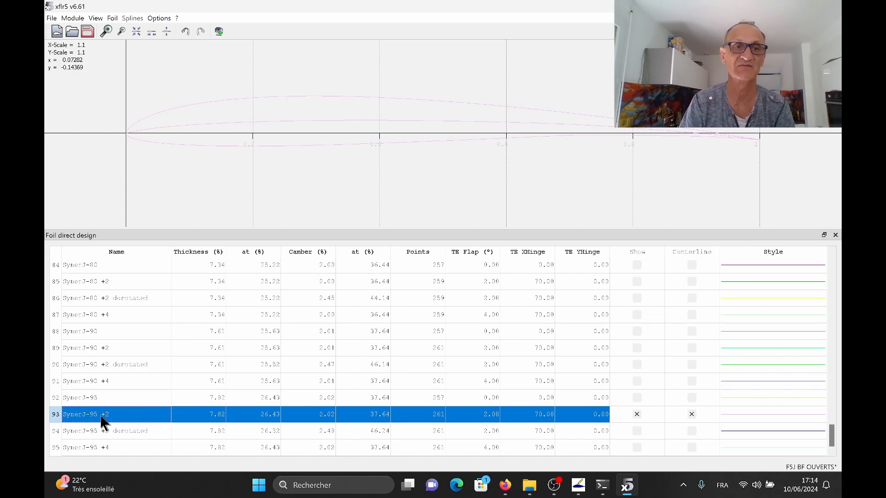
click(72, 18)
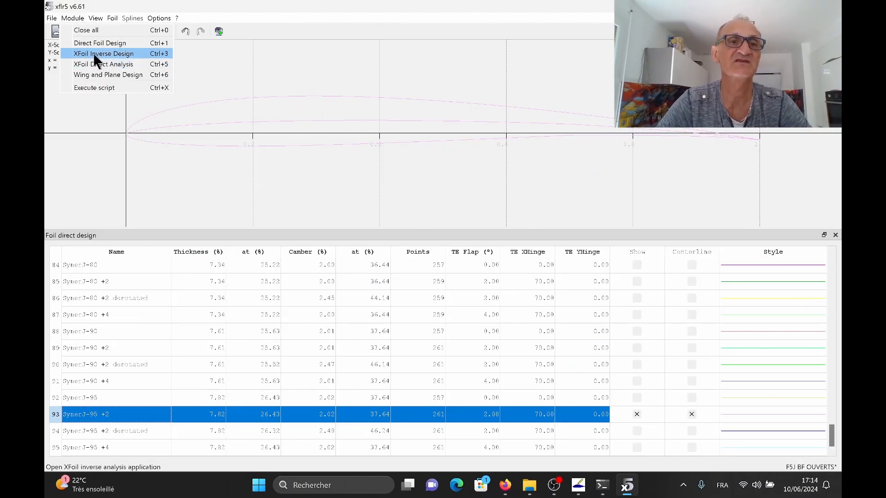
click(95, 55)
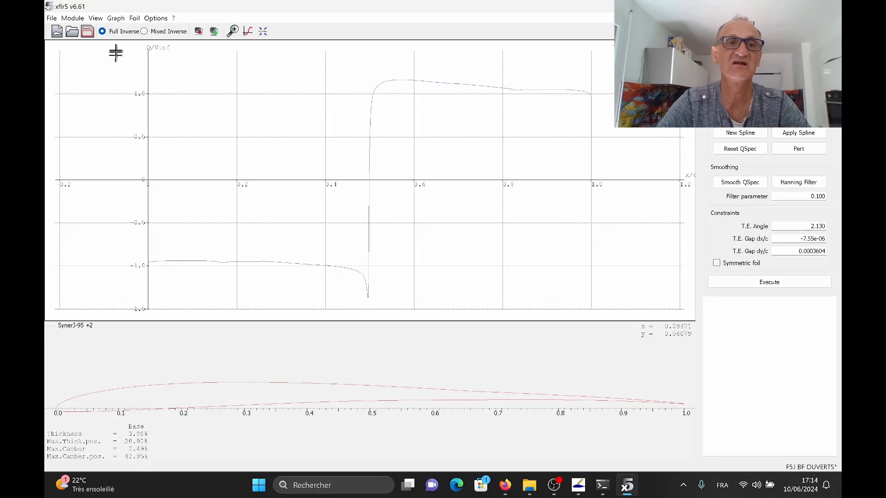
click(149, 32)
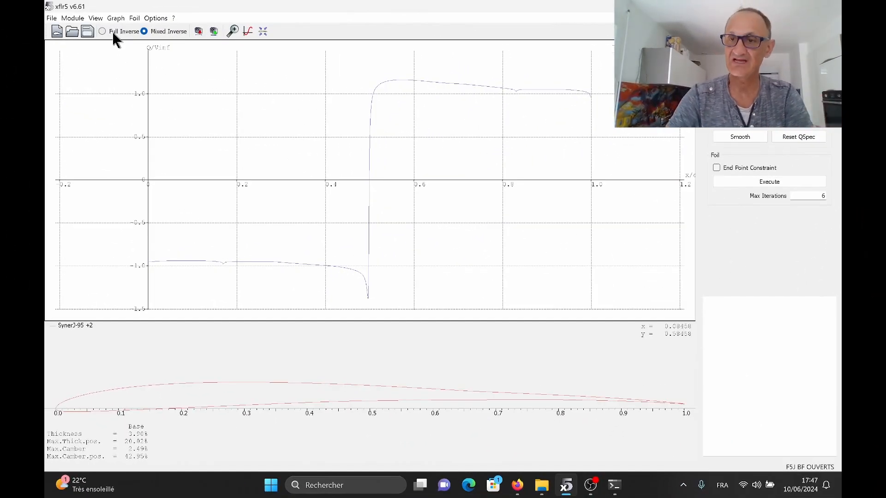
Step: Switch to the XFoil docs in Firefox and highlight the title words "Mixed-Inverse Design Routine"
mouse_move(517, 486)
click(633, 427)
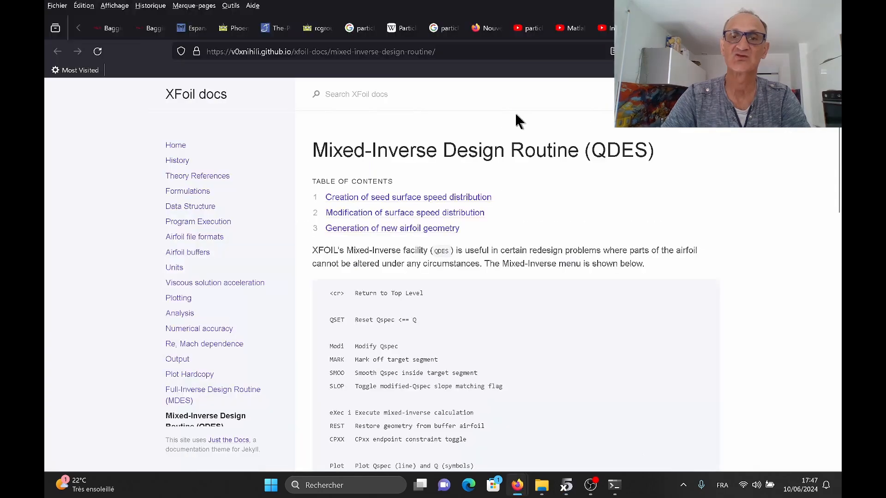
drag(312, 151, 579, 149)
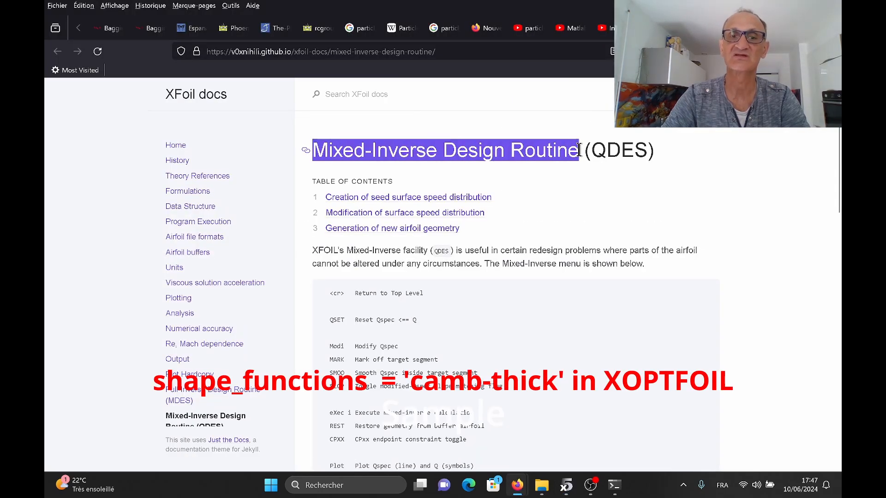
scroll(627, 190, down, 1)
scroll(627, 189, up, 1)
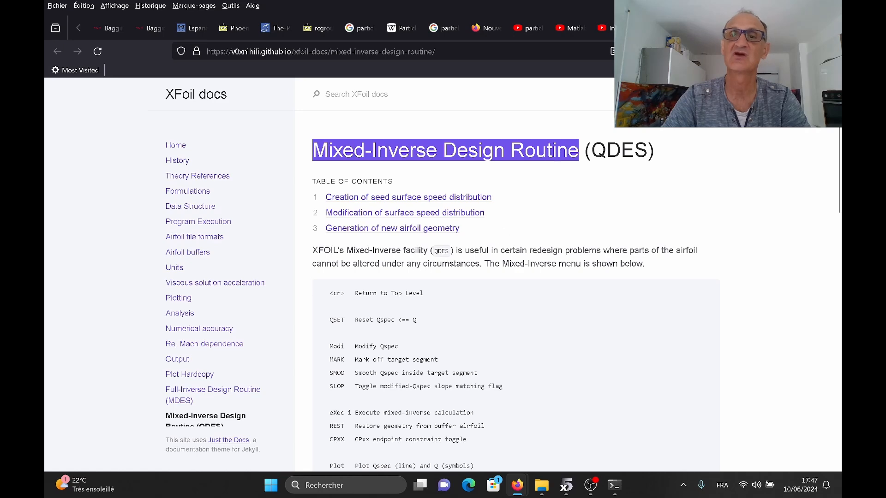
Step: Show the Full-Inverse Design Routine (MDES) page and highlight the phrase about generating a new overall geometry
key(ctrl+shift+Tab)
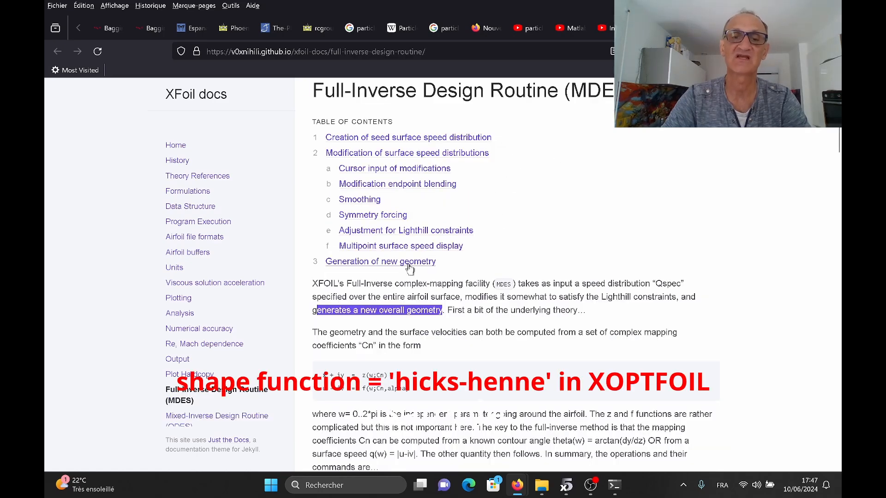
click(324, 310)
drag(317, 311, 446, 314)
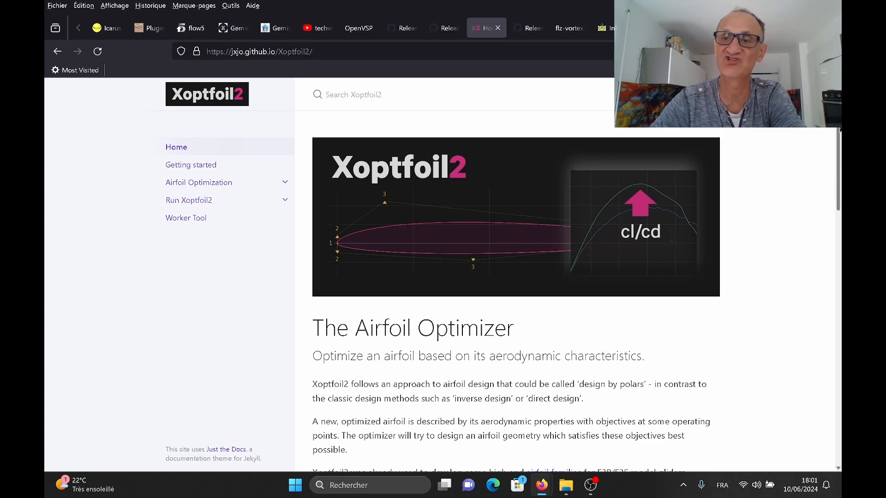
Step: Read the Xoptfoil2 home page introduction, highlighting "Airfoil Optimizer" in the heading and the phrase "design by polars"
scroll(839, 130, down, 2)
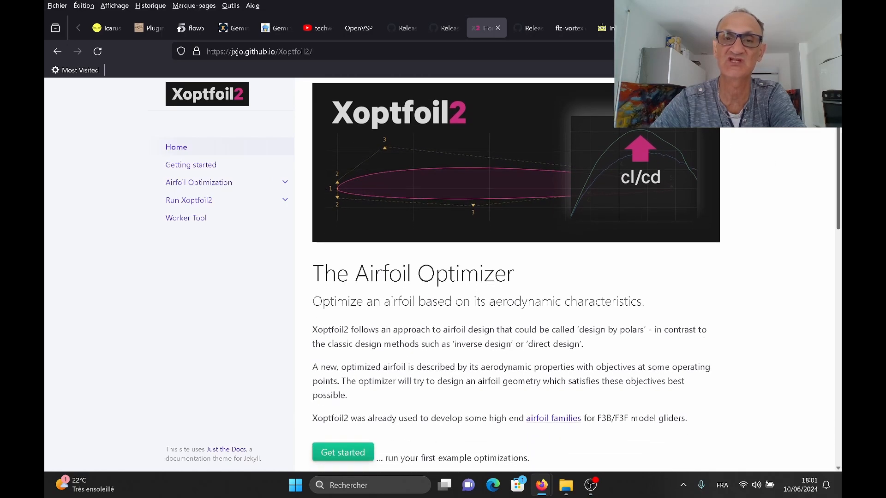
scroll(840, 130, up, 1)
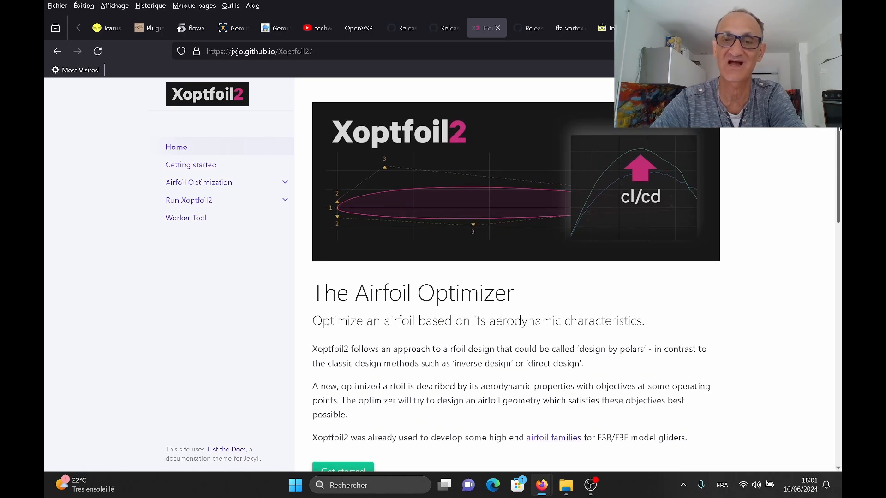
scroll(839, 130, down, 5)
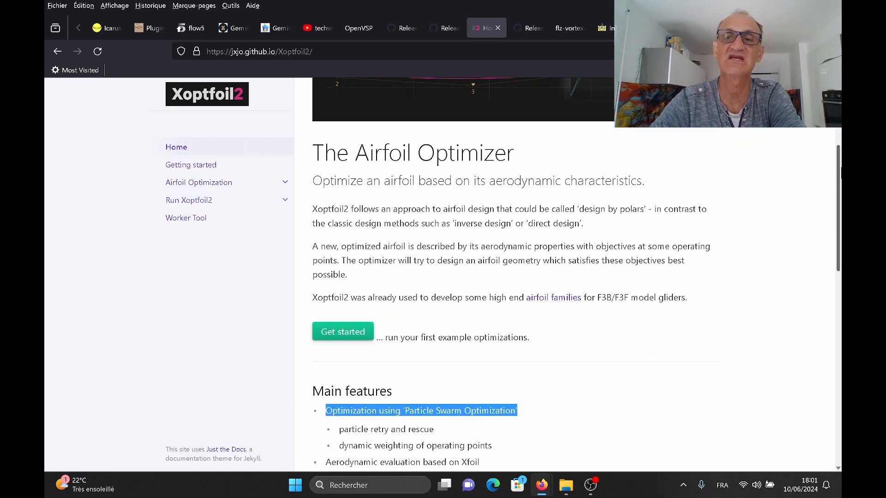
click(361, 144)
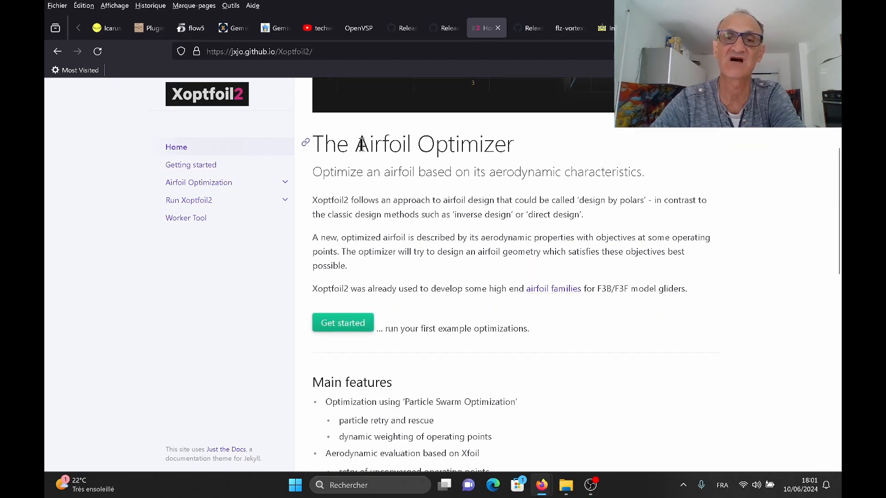
drag(362, 145, 514, 144)
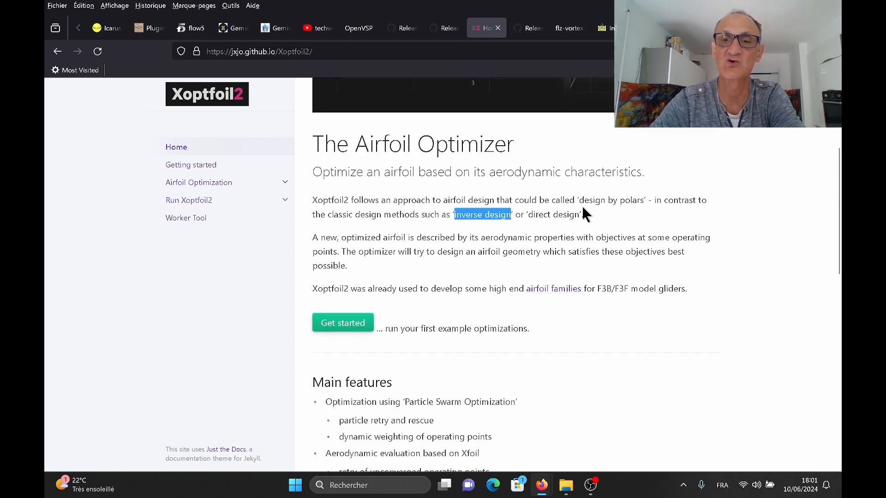
click(585, 198)
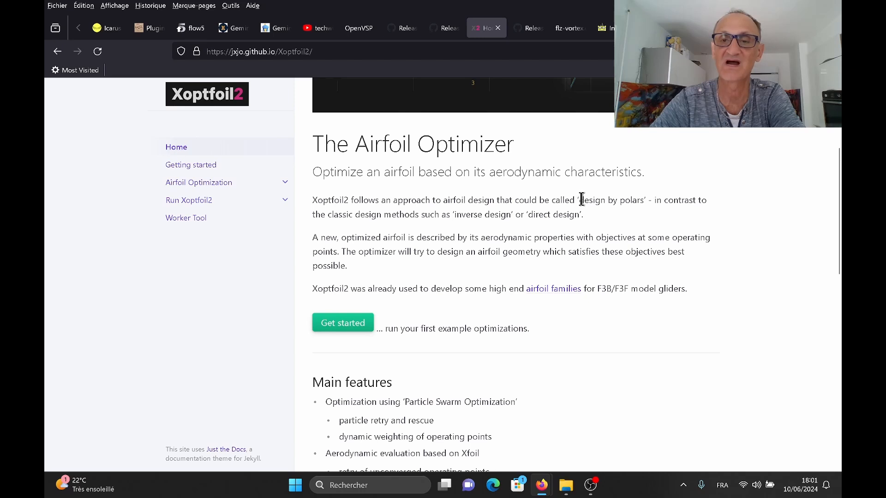
drag(580, 200, 643, 202)
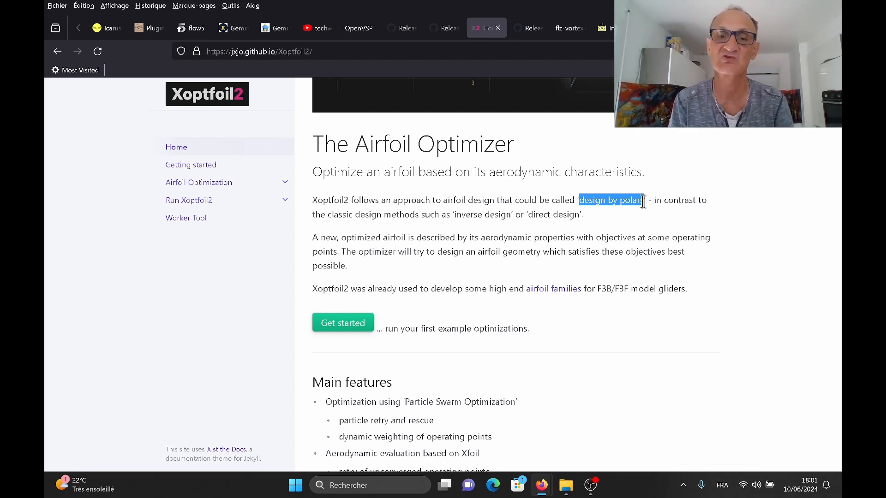
Step: Review the Xoptfoil2 main features list and highlight "Particle Swarm Optimization"
scroll(611, 276, down, 5)
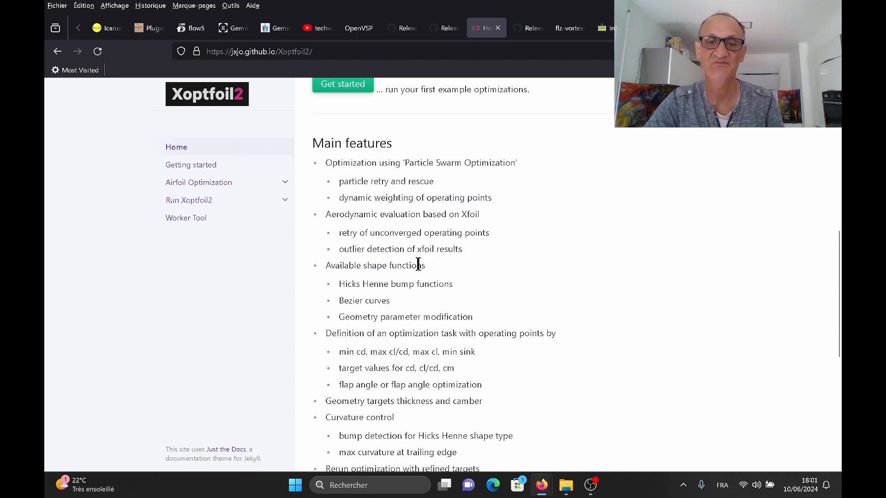
scroll(418, 267, up, 3)
scroll(429, 252, down, 3)
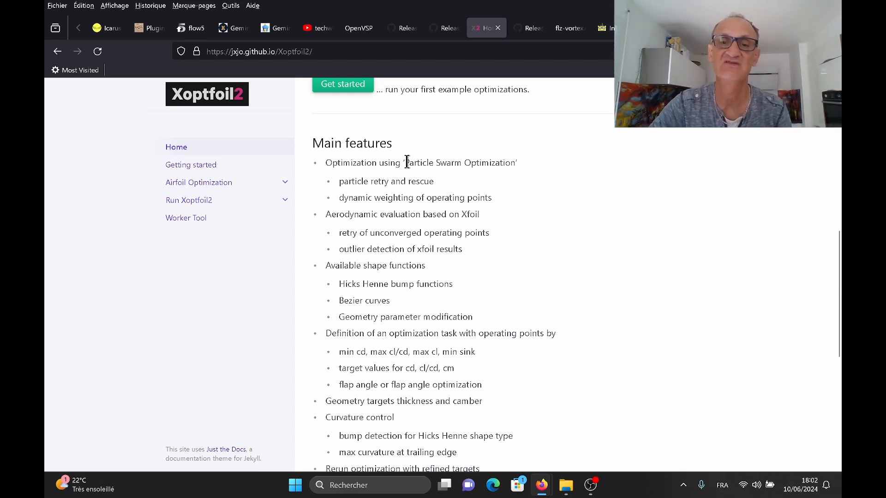
drag(407, 162, 517, 162)
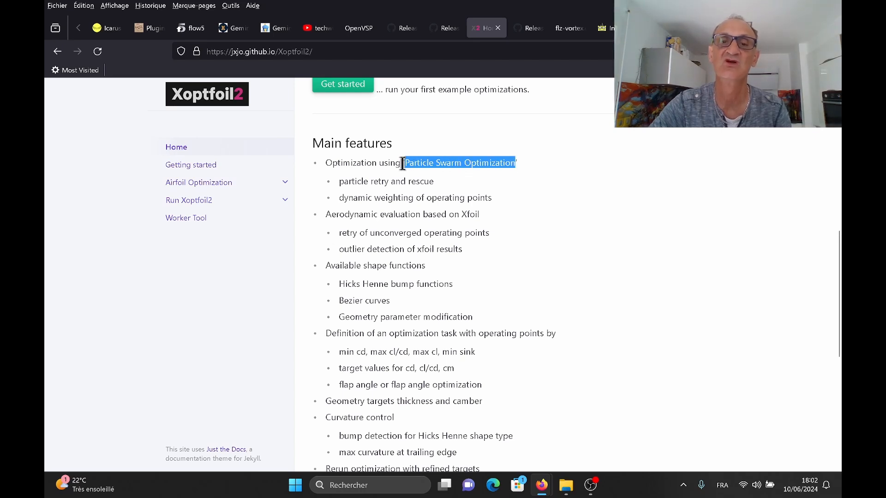
Step: Look through the rest of the Xoptfoil2 main features list, the download section and the project description
click(514, 162)
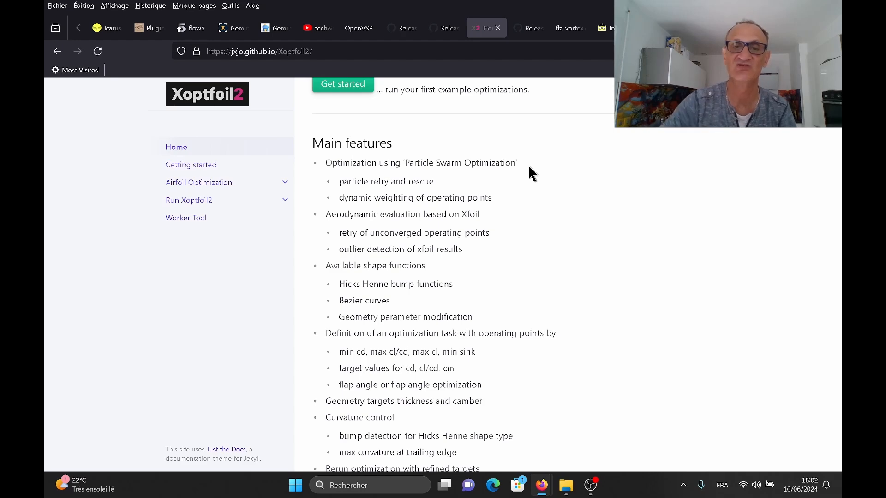
scroll(569, 247, down, 6)
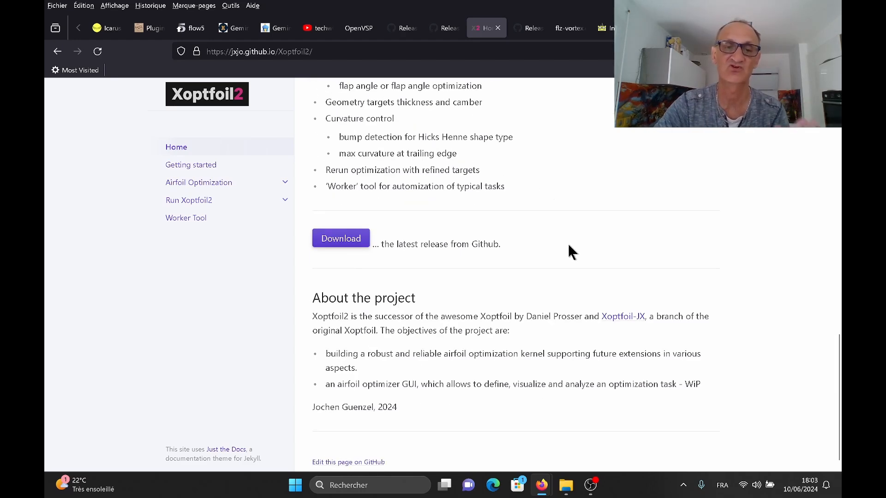
scroll(572, 253, down, 1)
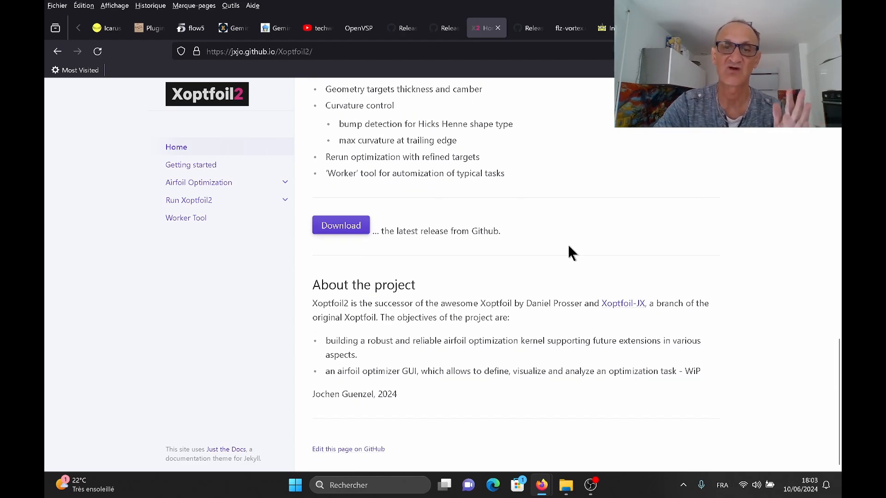
scroll(572, 253, up, 5)
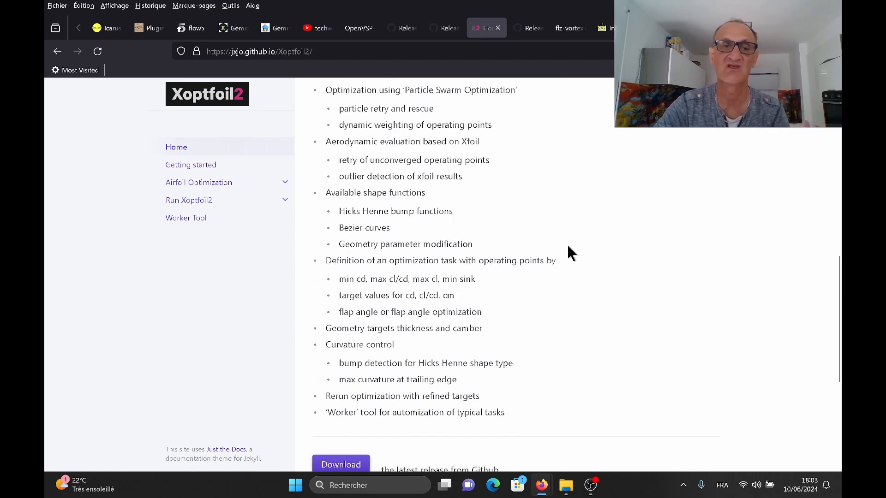
drag(837, 308, 839, 285)
drag(839, 284, 837, 299)
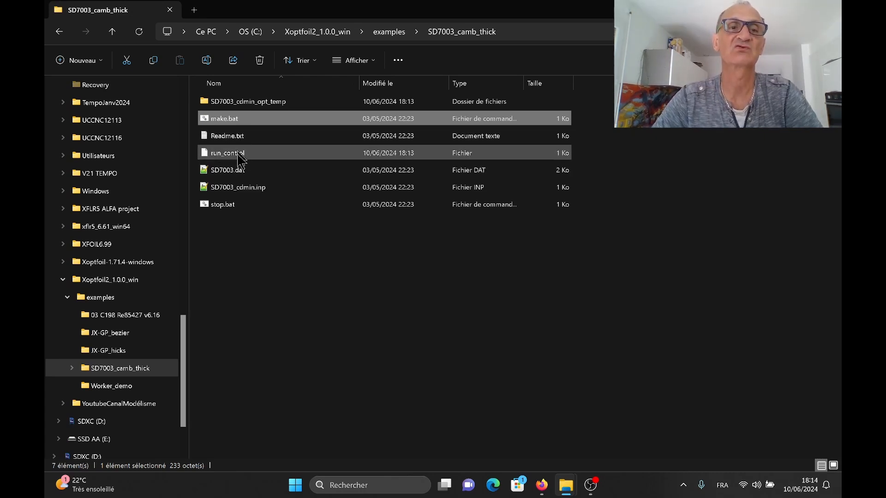
Step: Open SD7003_cdmin.inp from the SD7003_camb_thick folder in Notepad++ and highlight its airfoil file, shape functions and the comment on optimizing thickness and camber
click(252, 190)
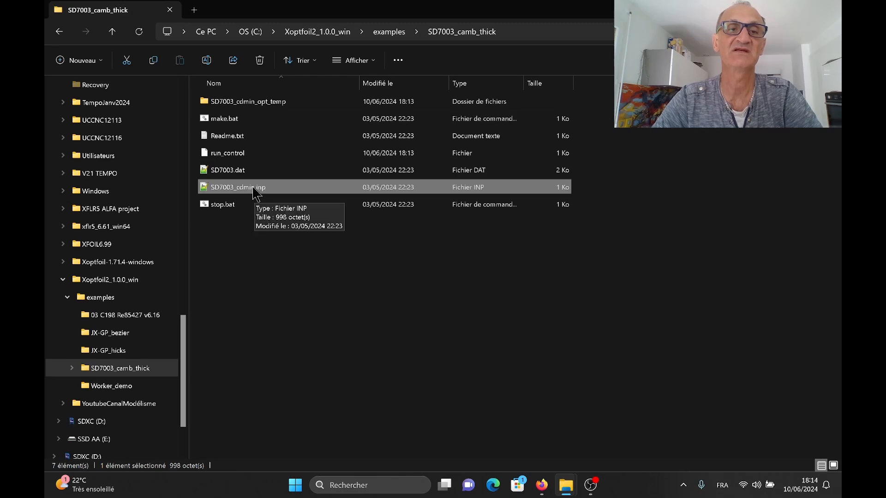
double_click(253, 187)
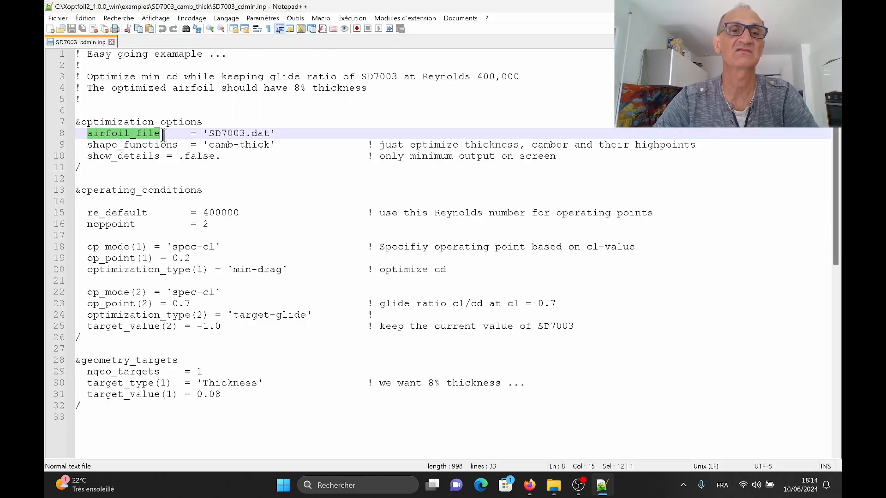
drag(209, 134, 276, 133)
drag(88, 145, 272, 146)
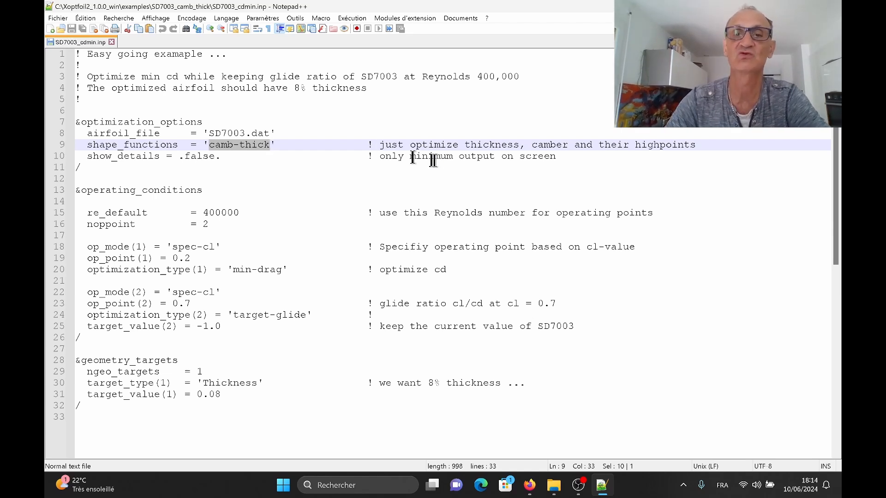
drag(410, 145, 696, 139)
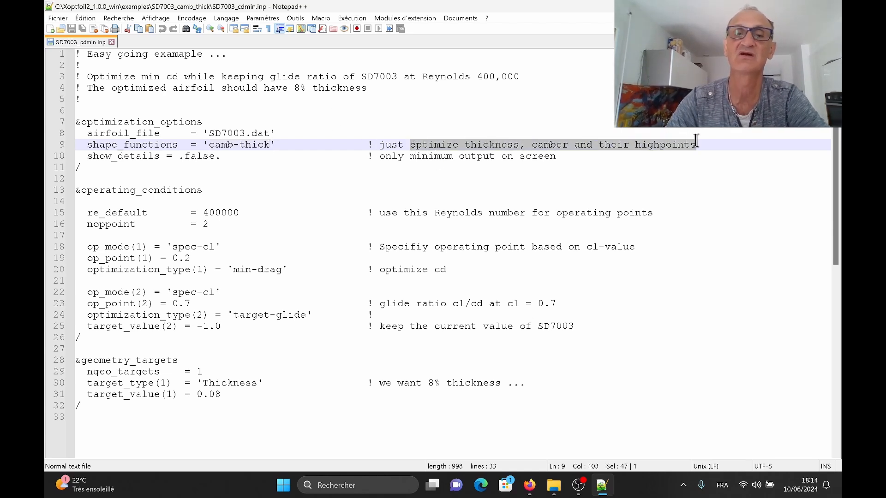
Step: Go over the optimization options again, highlighting 'camb-thick' and the seed airfoil name SD7003
click(173, 156)
scroll(162, 153, down, 1)
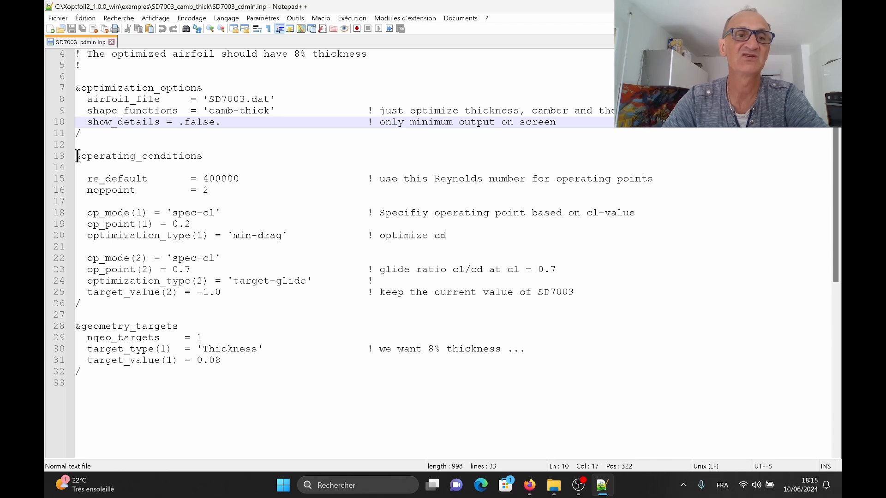
drag(77, 156, 285, 144)
scroll(217, 169, up, 1)
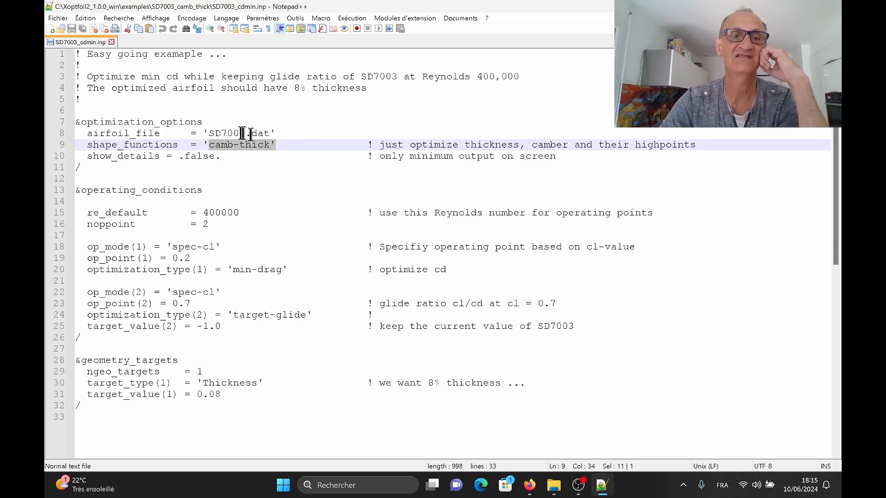
drag(209, 134, 257, 134)
Step: Highlight the operating_conditions heading and its re_default Reynolds number line, and point out the noppoint entry
scroll(204, 197, down, 1)
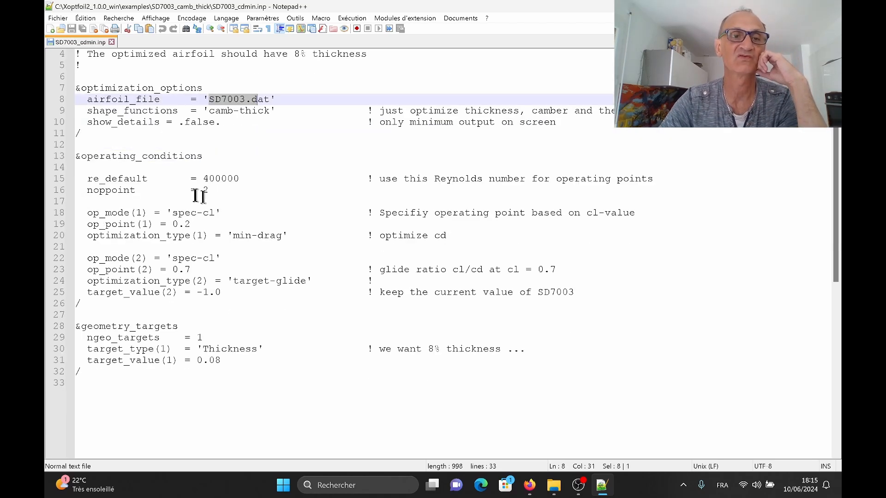
drag(83, 156, 209, 157)
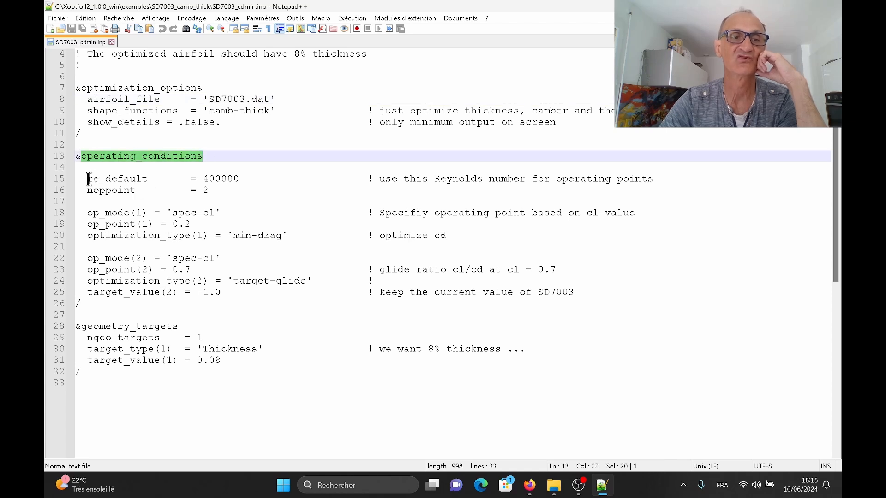
drag(87, 180, 242, 179)
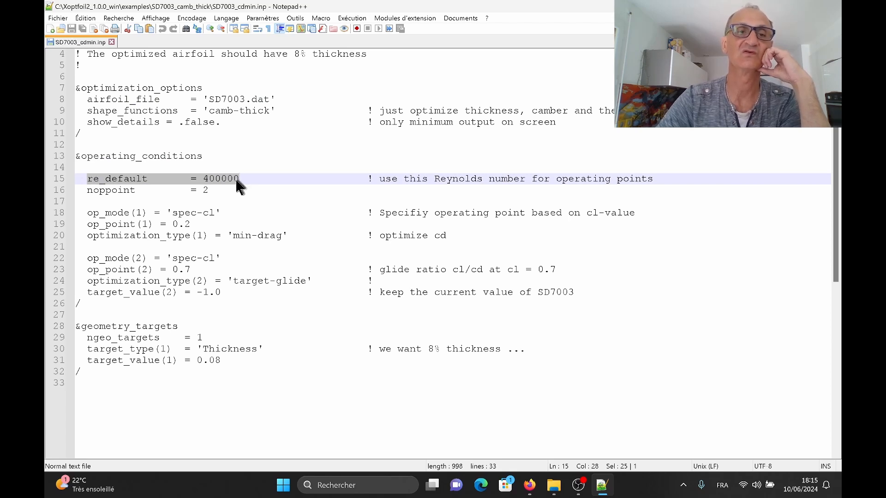
click(197, 182)
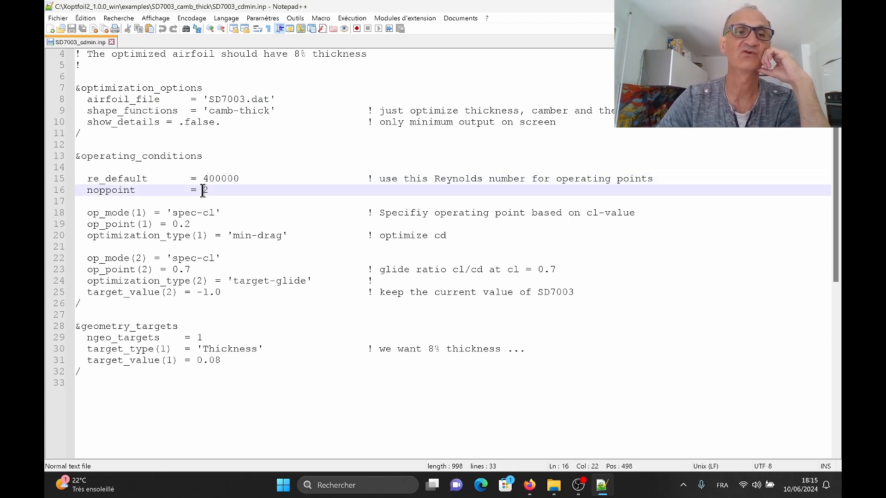
Step: Review the first operating point, highlighting its 'spec-cl' mode, its op_point value and the 'min-drag' optimization type
scroll(185, 185, down, 1)
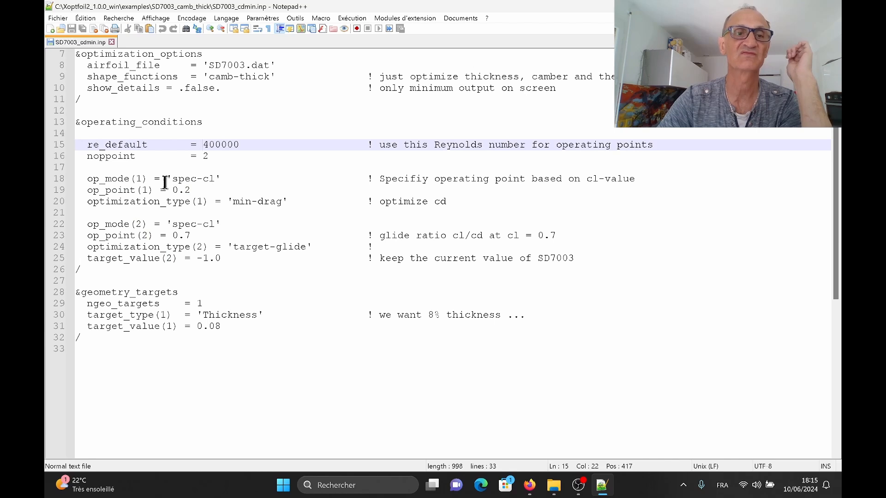
drag(173, 178, 215, 177)
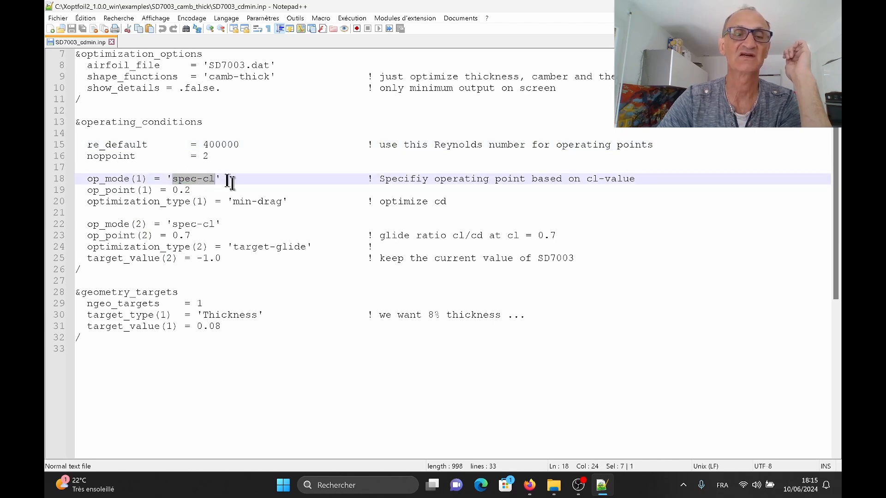
click(263, 260)
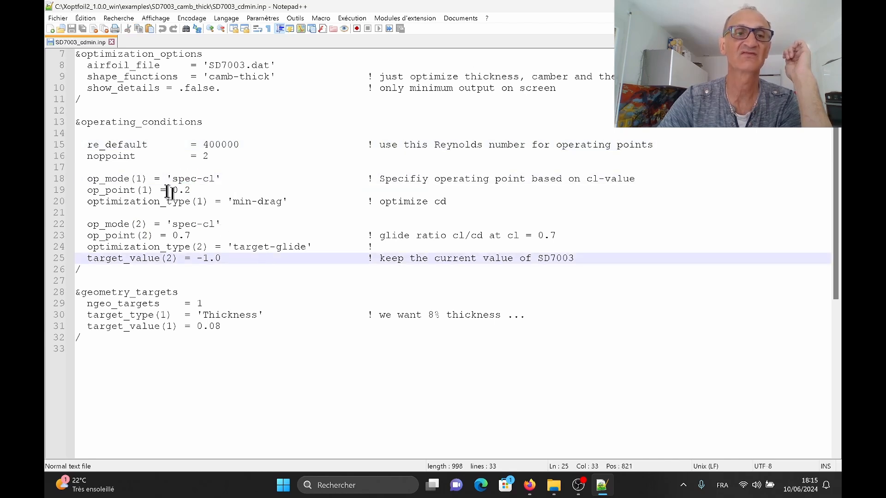
drag(172, 190, 196, 189)
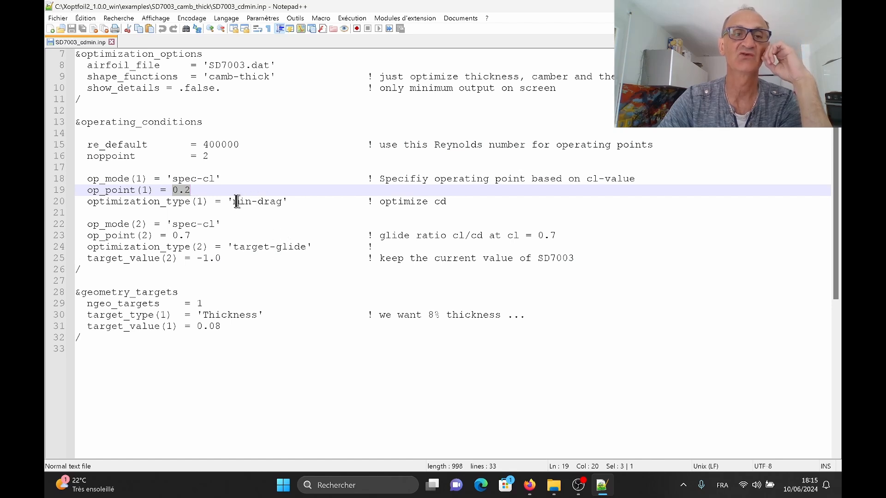
drag(234, 201, 284, 204)
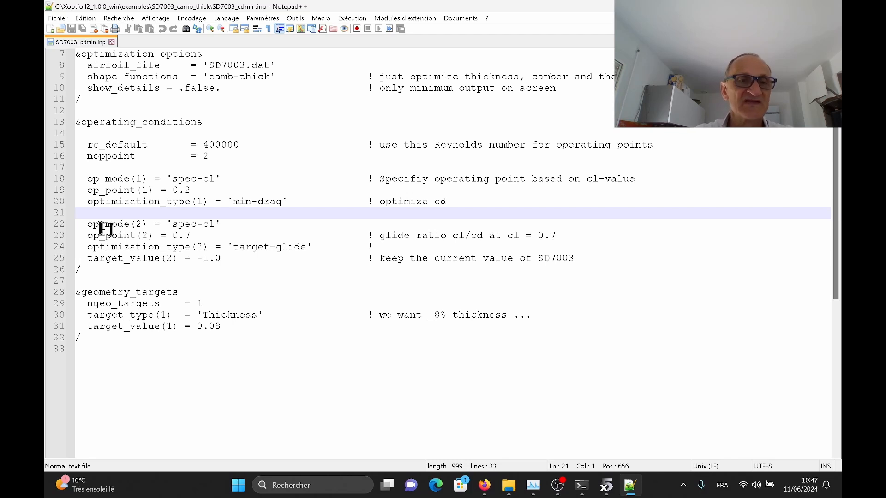
Step: Review the second operating point, highlighting its mode, op_point value, 'target-glide' type, target value and the comment about keeping the current SD7003 value
drag(88, 224, 217, 232)
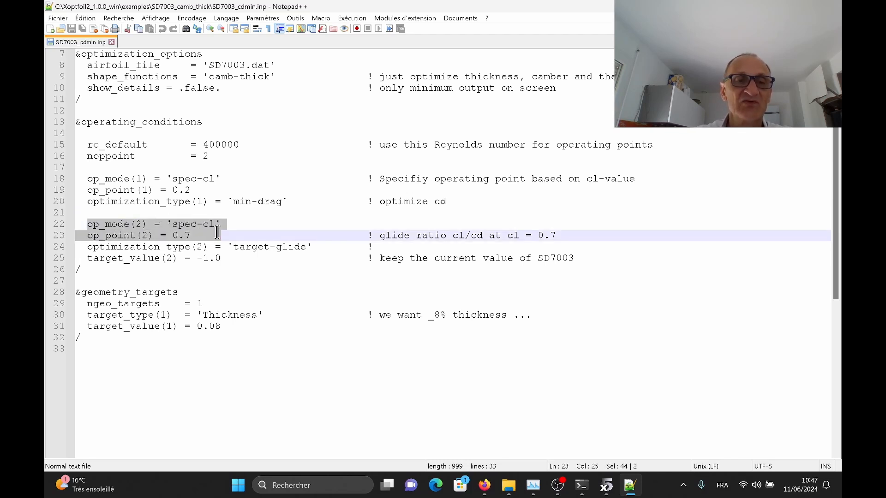
drag(233, 246, 303, 245)
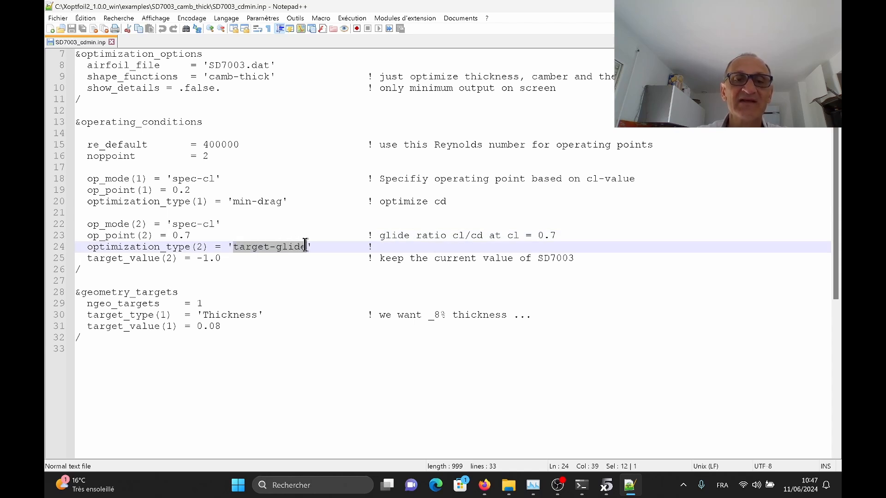
drag(222, 235, 168, 236)
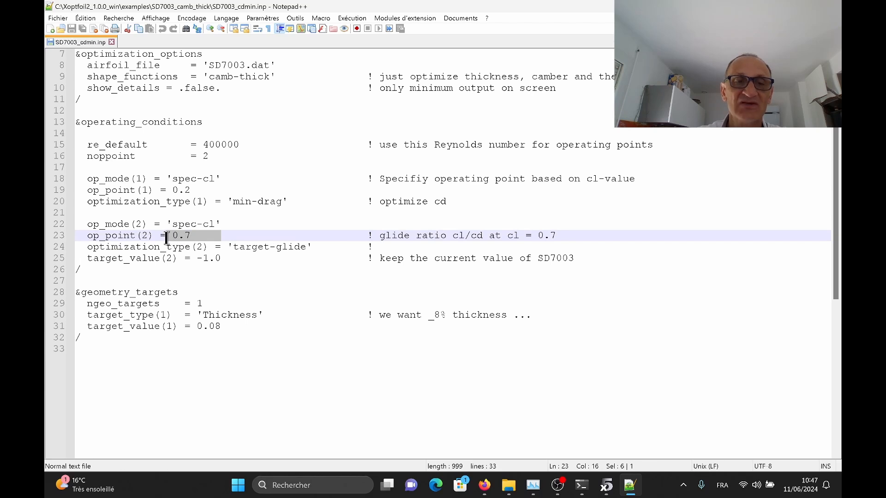
drag(82, 257, 226, 257)
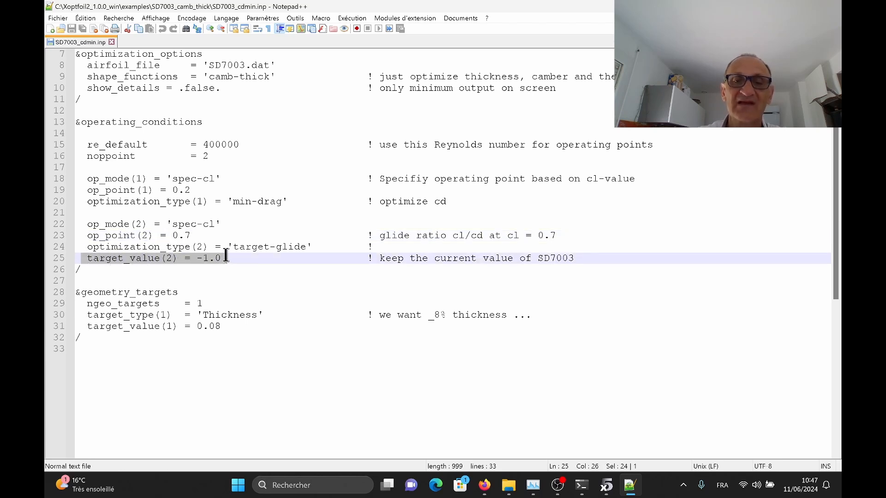
drag(379, 257, 580, 256)
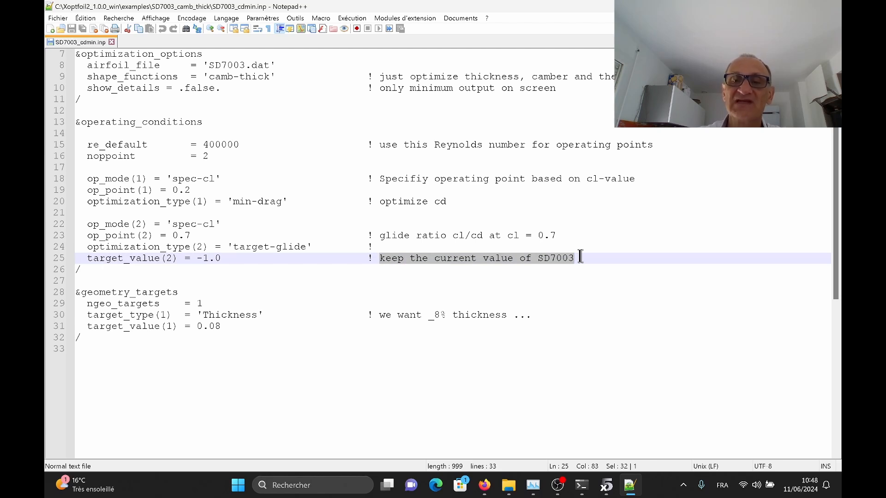
drag(88, 224, 244, 257)
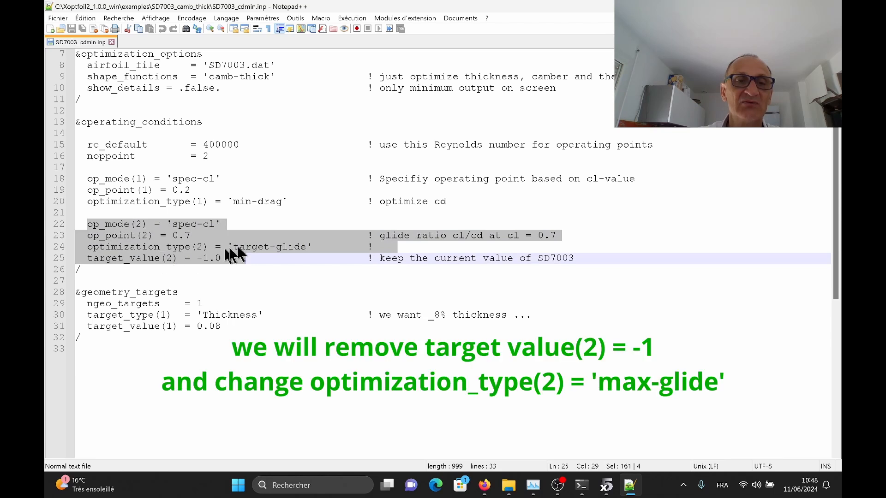
click(249, 227)
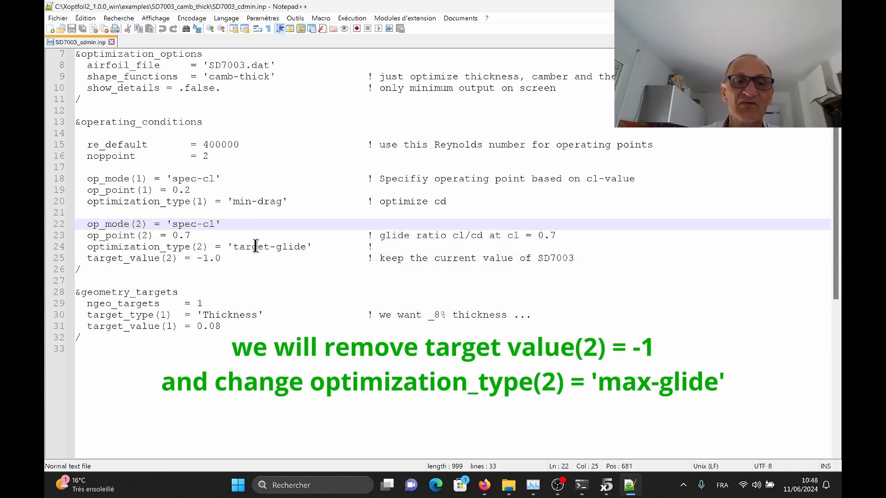
click(256, 246)
click(210, 258)
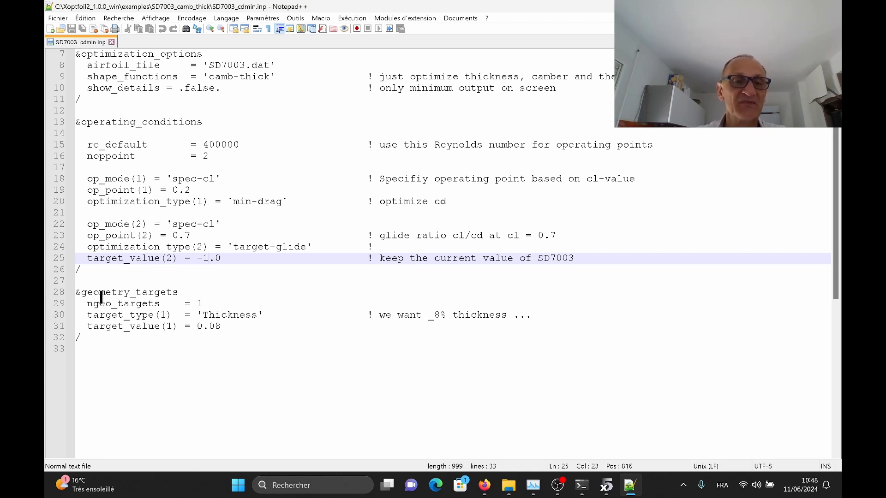
Step: Review the geometry_targets block, highlighting its lines and the thickness target value
drag(84, 292, 231, 327)
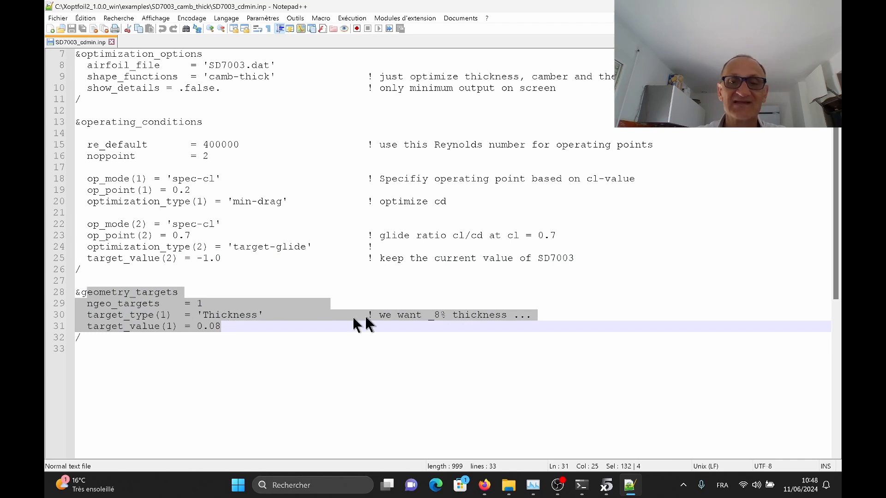
click(436, 314)
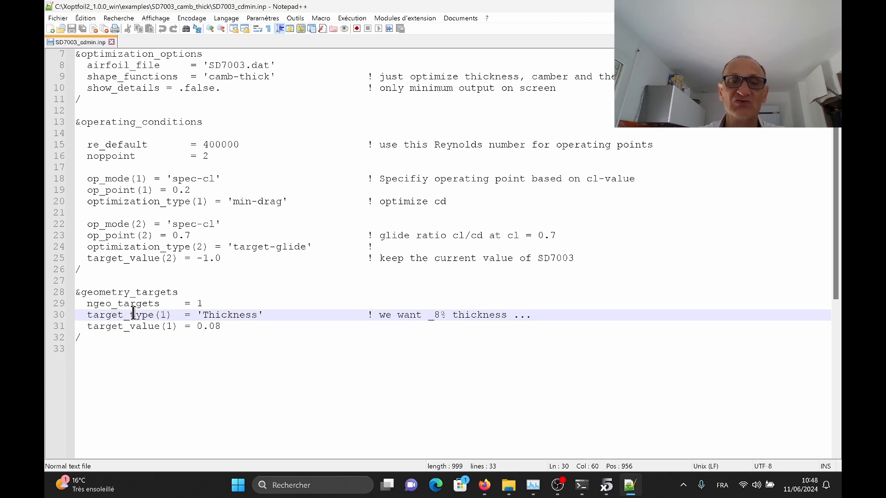
click(212, 326)
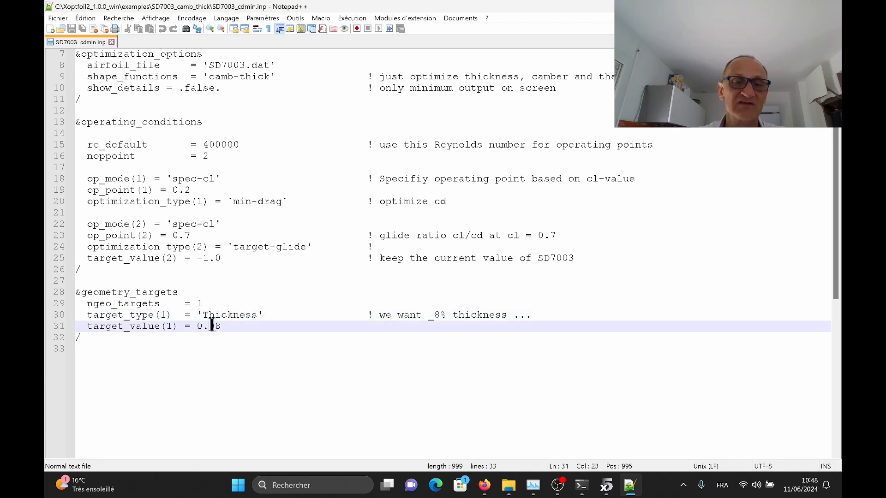
drag(212, 327, 224, 326)
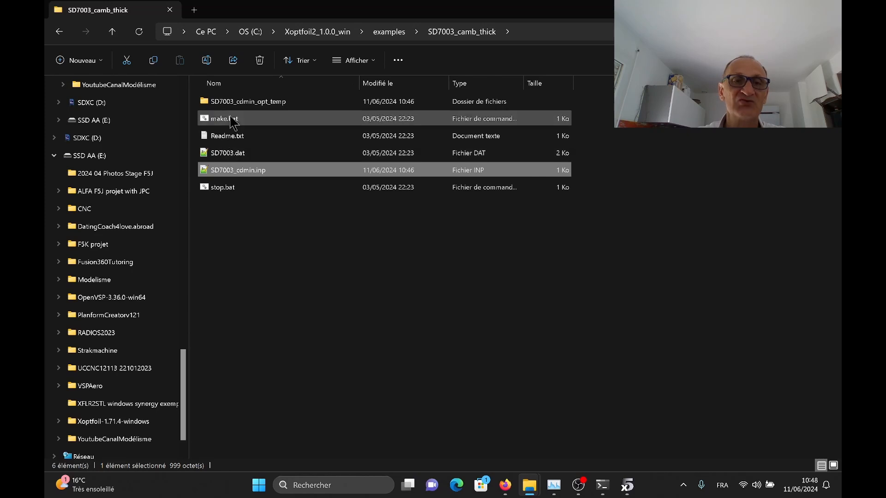
Step: Run make.bat from the SD7003_camb_thick folder to start the optimization, and highlight the particle swarm line in the console output
click(232, 122)
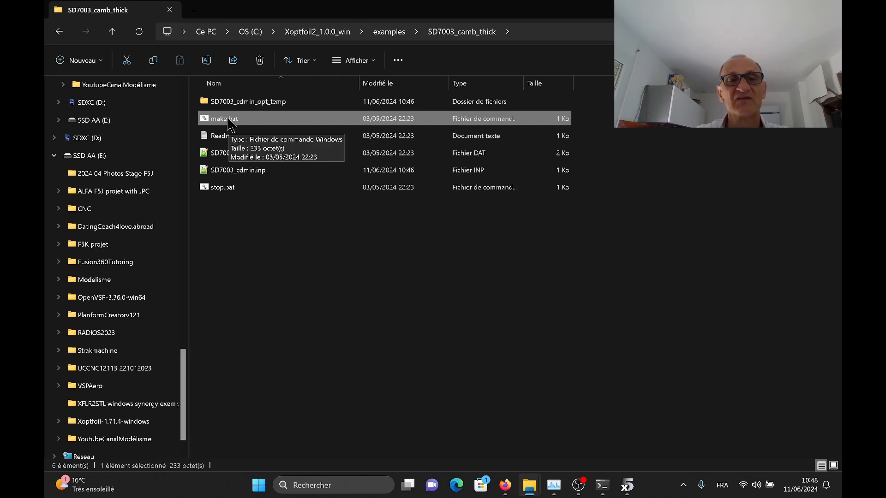
double_click(228, 119)
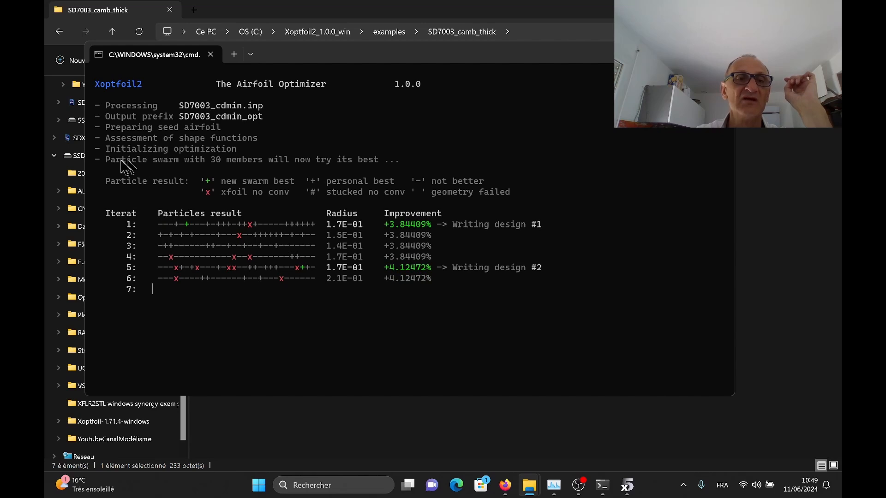
drag(107, 159, 327, 164)
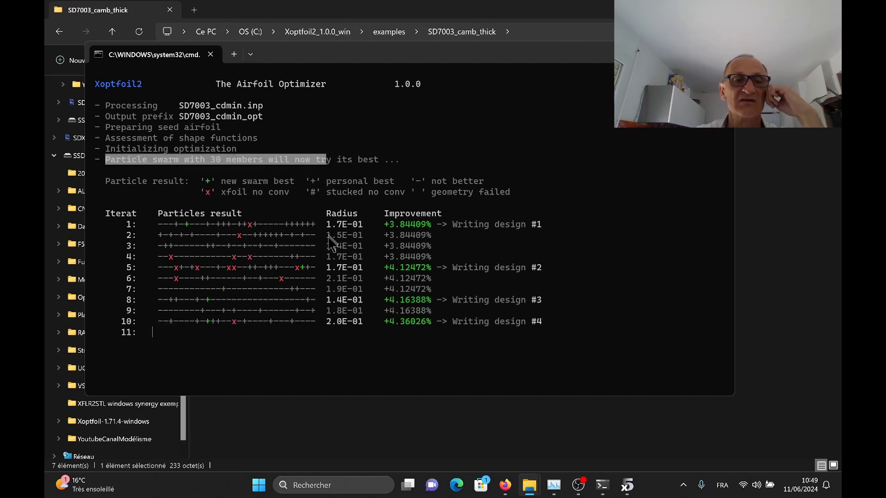
Step: Review the optimization output, highlighting the iteration column, the first operating point's improvement, the second operating point's row and the thickness result
drag(106, 213, 121, 215)
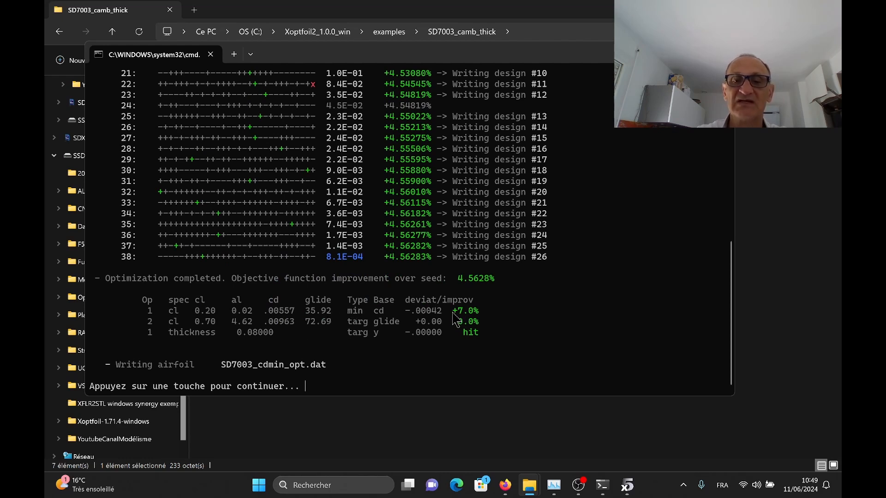
drag(452, 313, 483, 316)
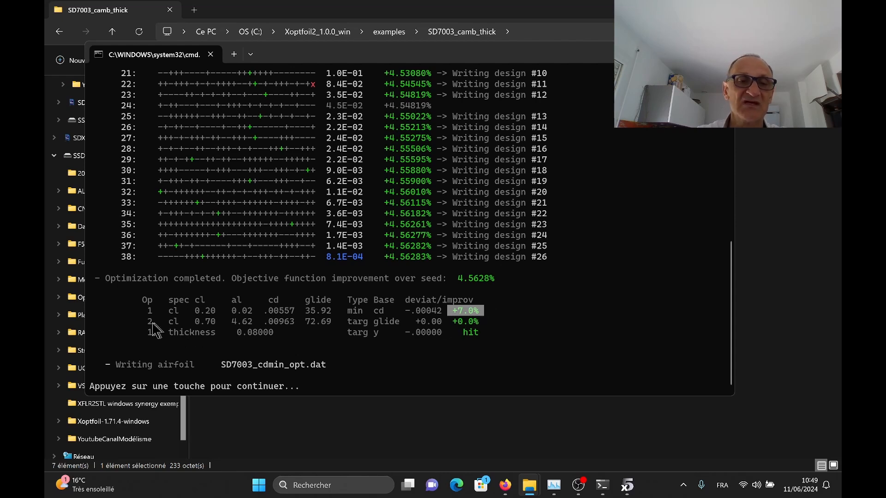
drag(174, 321, 476, 330)
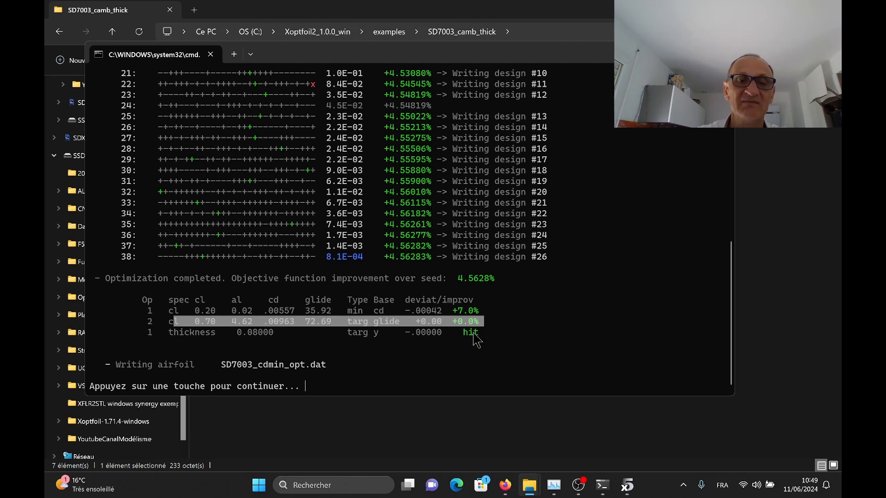
click(472, 337)
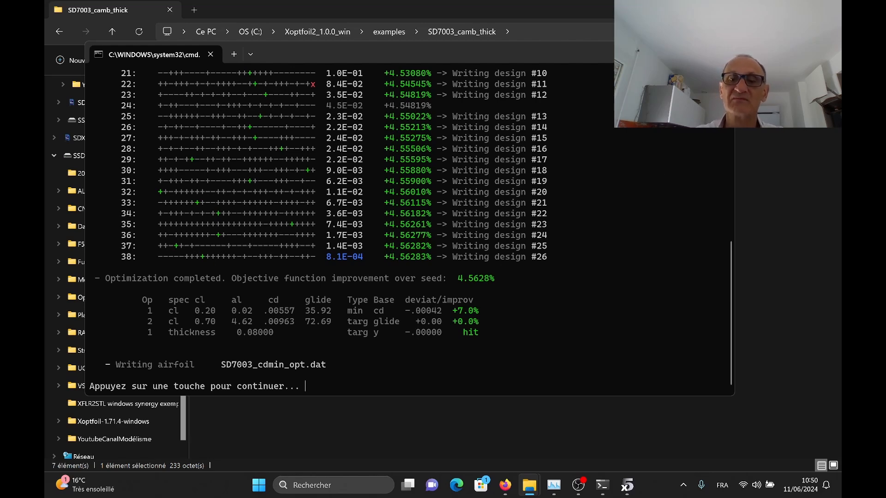
Step: Dismiss the finished optimization console, switch to xflr5 and load SD7003_cdmin_opt.dat from the SD7003_camb_thick folder alongside the SD 7003 foil
key(Return)
click(626, 484)
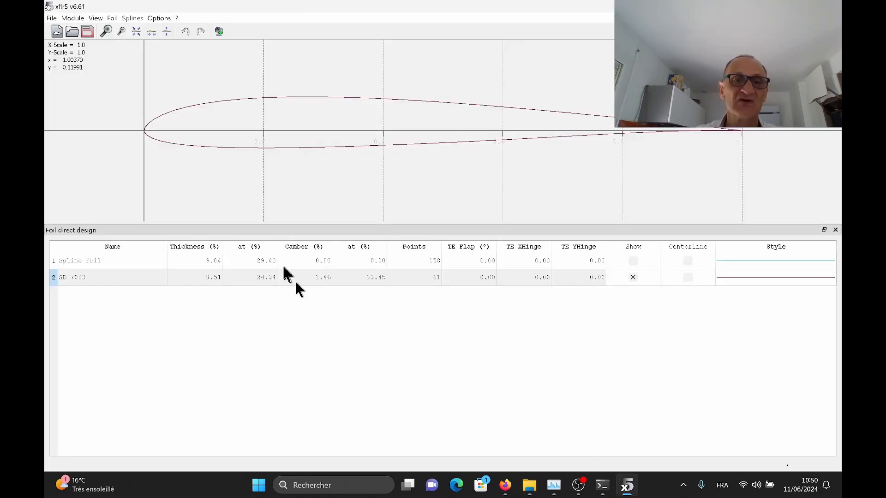
click(74, 277)
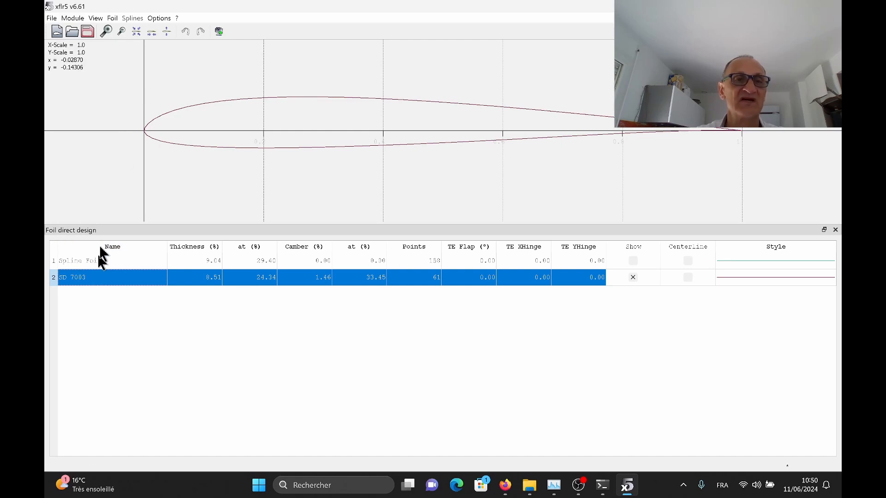
click(72, 32)
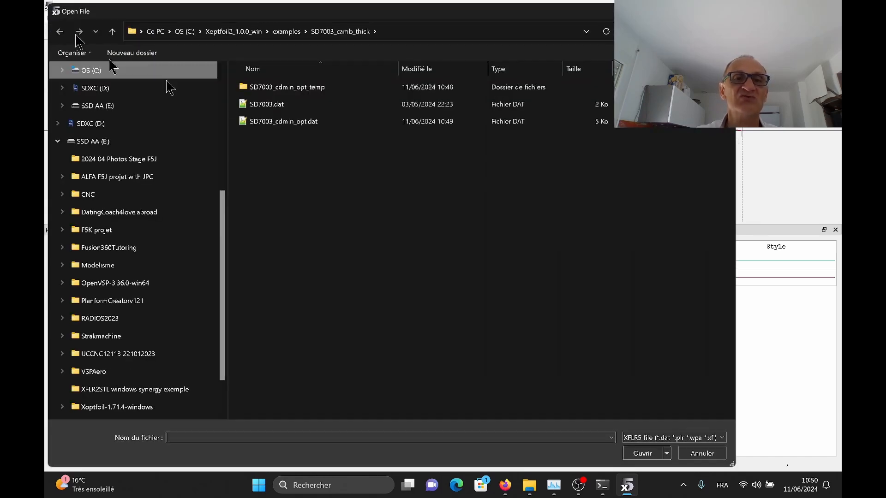
click(277, 122)
click(646, 456)
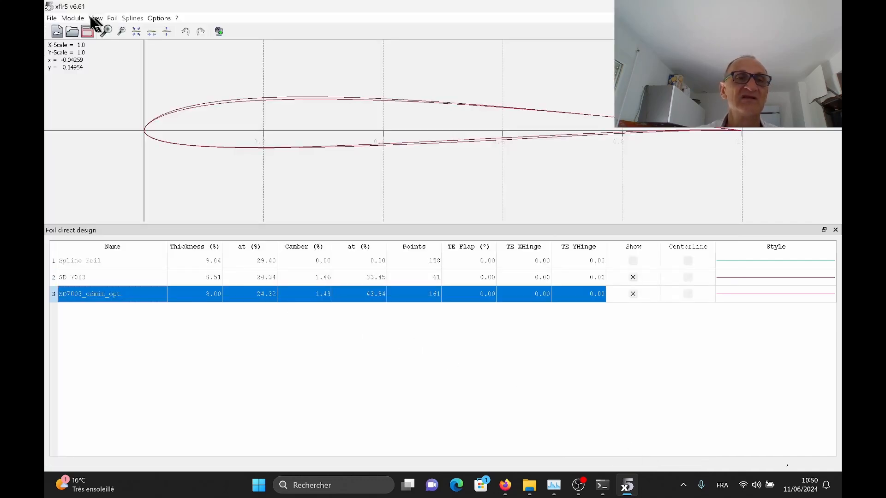
Step: In XFoil Direct Analysis, run a T1 multi-threaded batch analysis of SD7003_cdmin_opt for alpha -4 to 15 in 0.1 increments
click(73, 19)
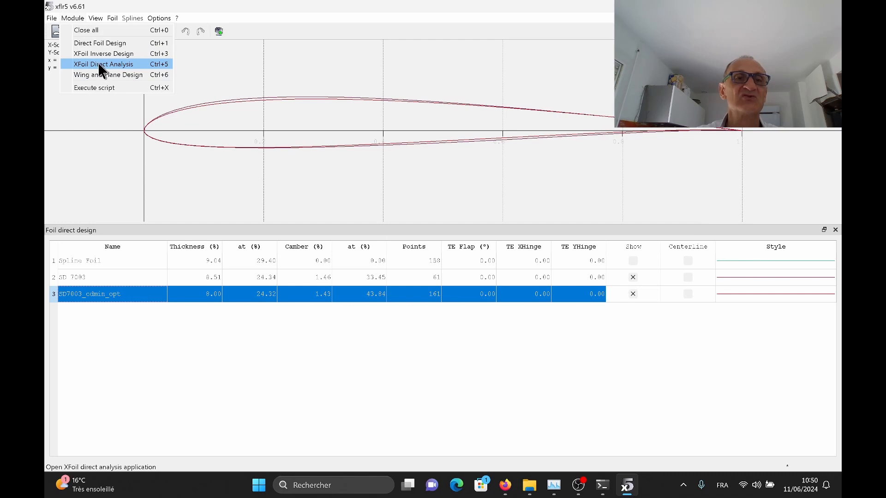
click(102, 68)
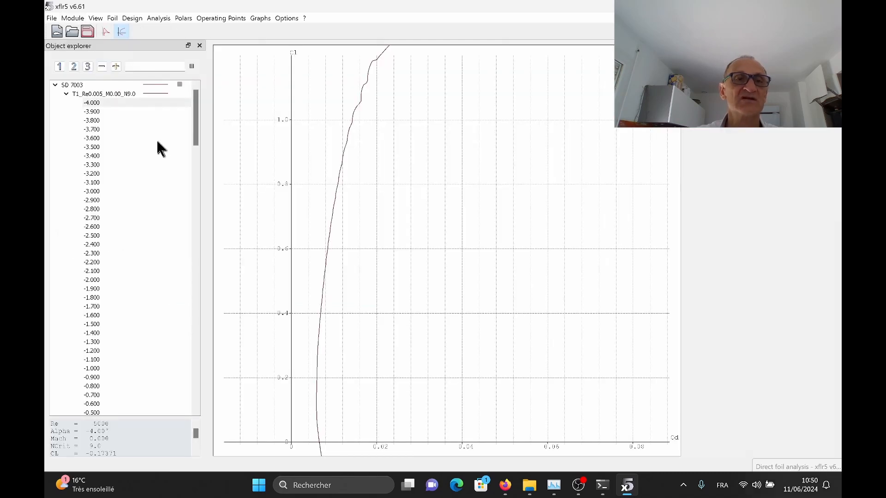
click(65, 92)
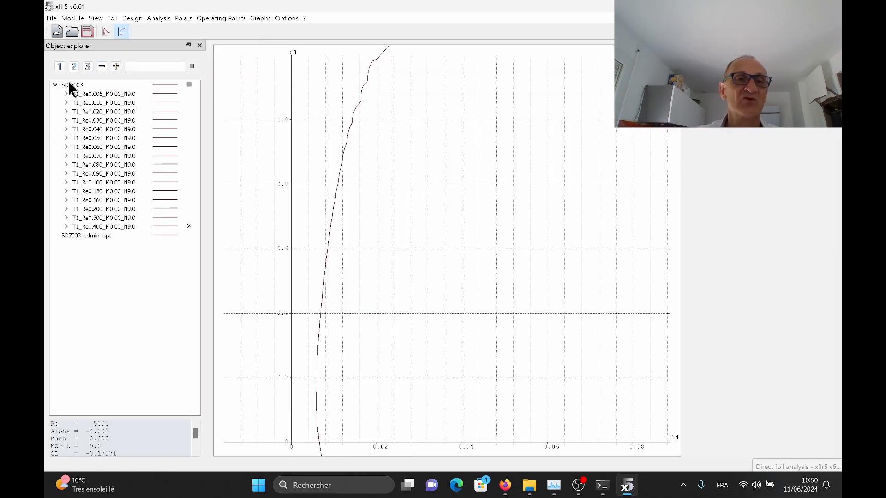
click(101, 236)
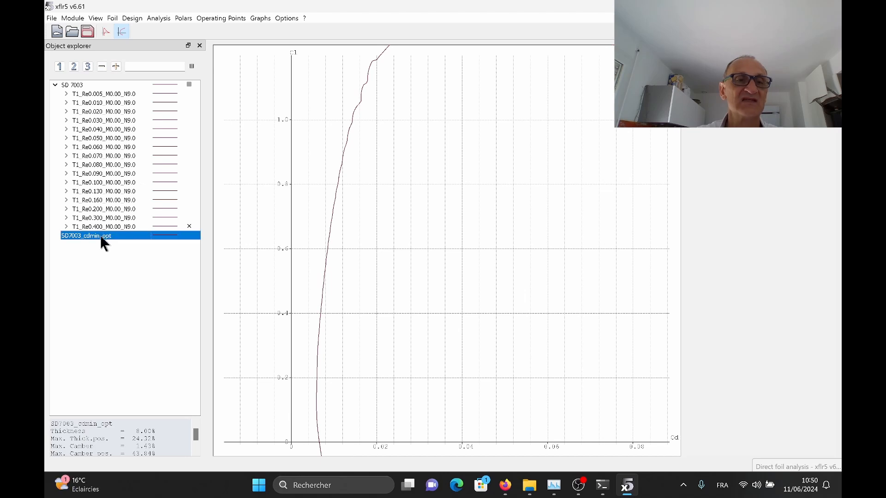
click(183, 19)
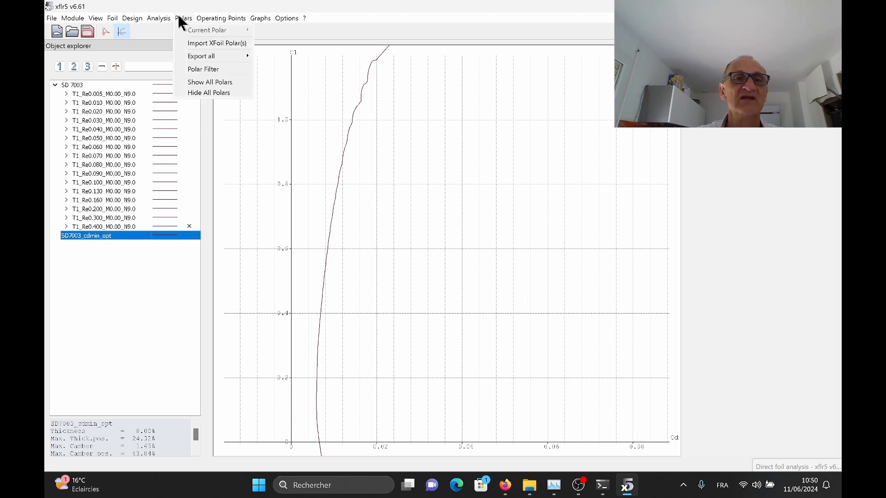
mouse_move(165, 19)
click(171, 51)
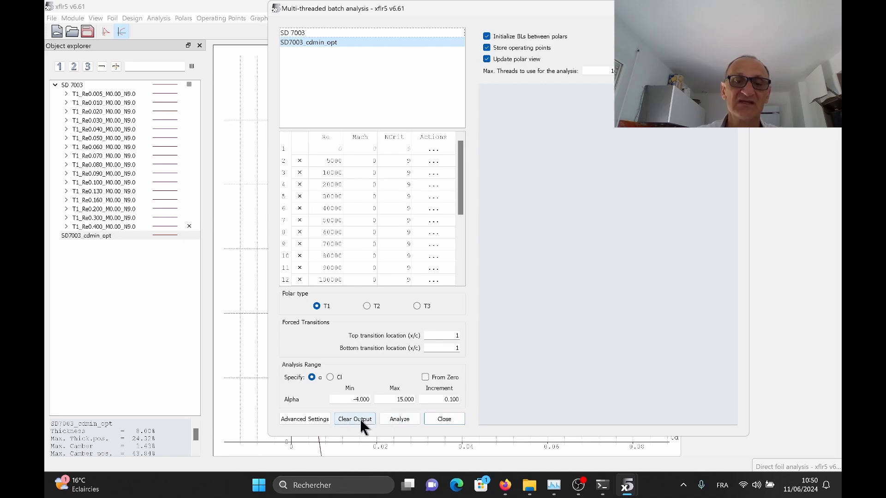
click(391, 419)
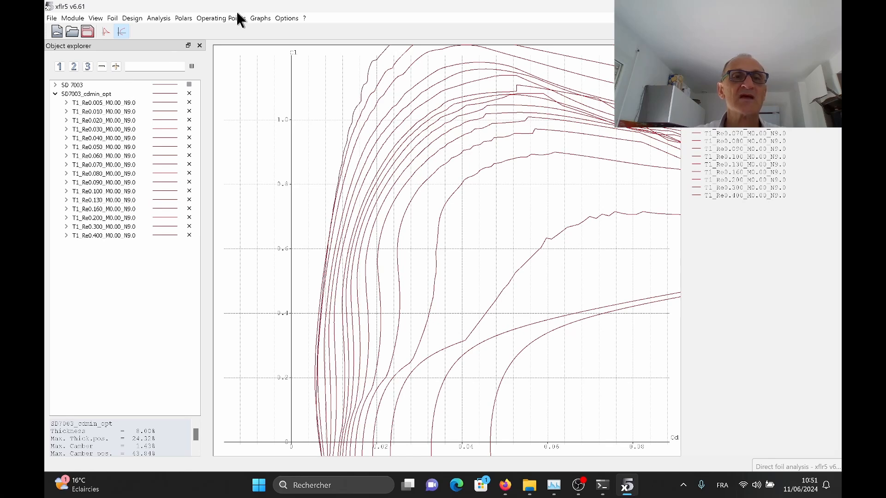
Step: Hide all polars and show only the T1_Re0.400_M0.00_N9.0 polar of SD7003_cdmin_opt
click(257, 20)
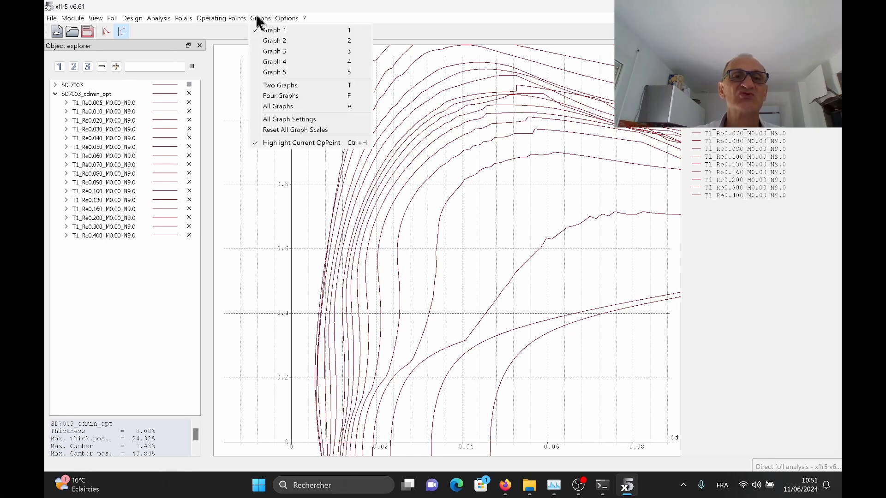
mouse_move(199, 22)
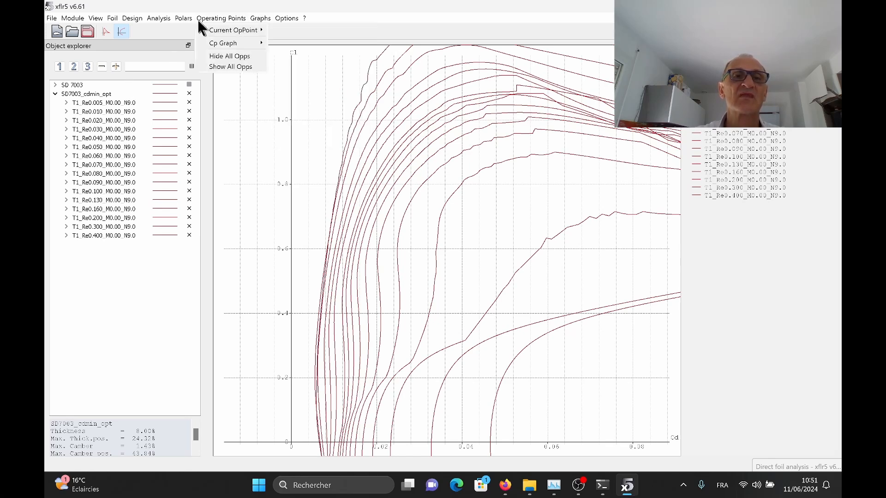
click(192, 89)
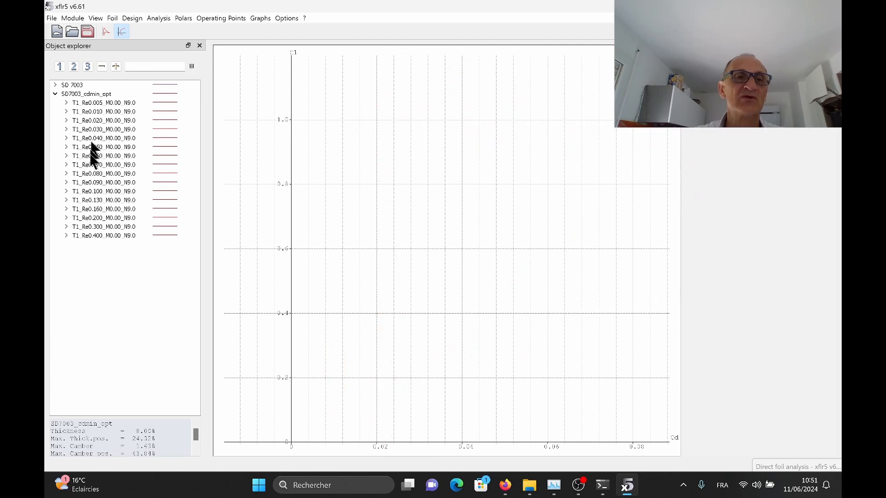
click(188, 235)
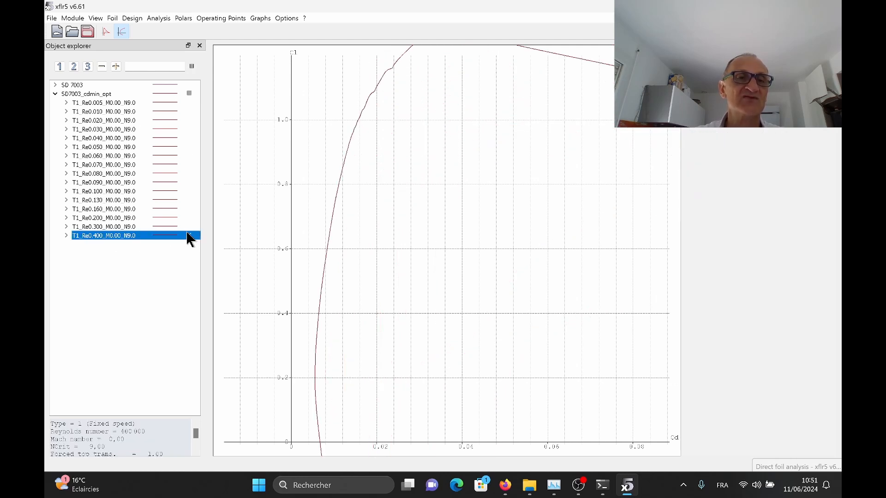
Step: Mark the optimized foil's Re 0.400 polar curve with open downward-triangle symbols and show the original SD 7003 polar for the same Reynolds number
right_click(158, 238)
mouse_move(194, 251)
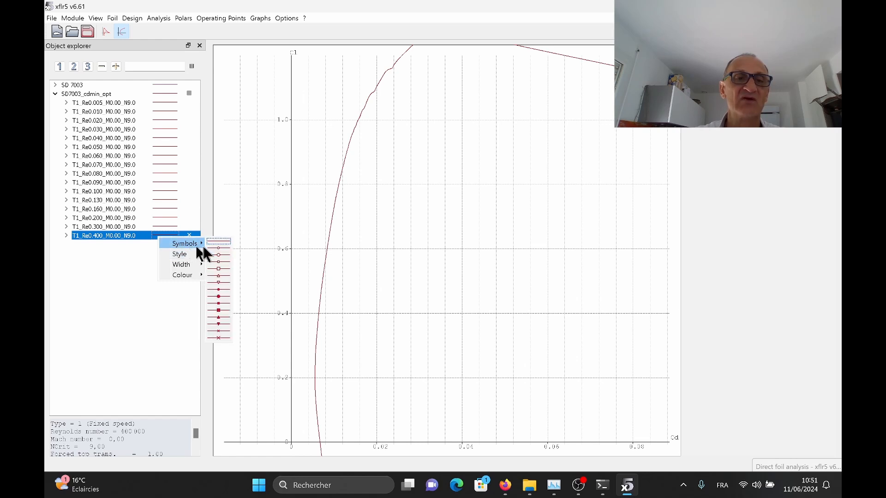
click(218, 282)
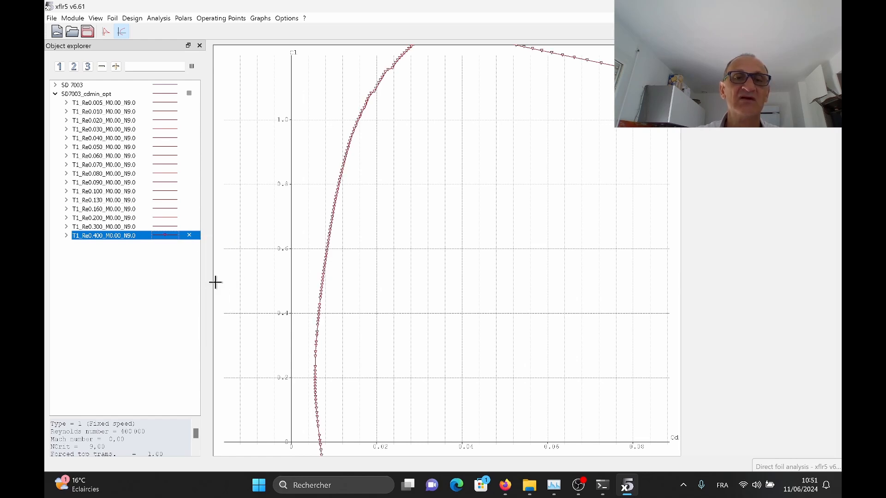
click(56, 85)
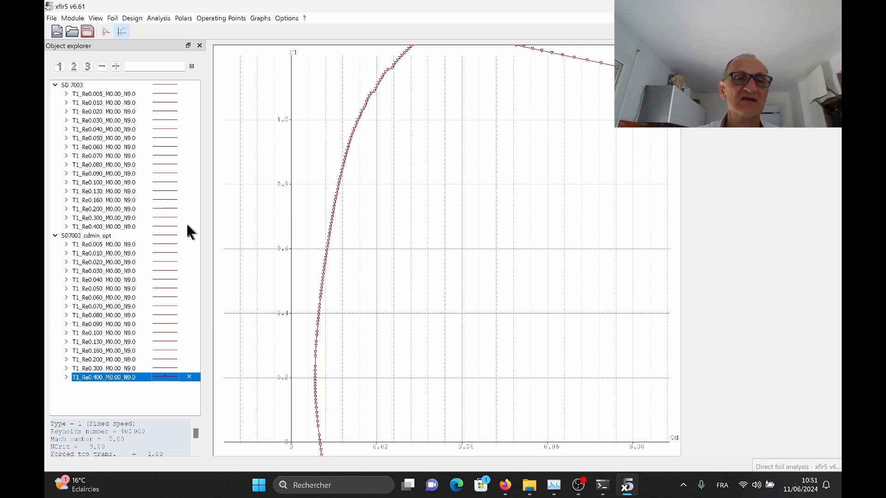
click(187, 226)
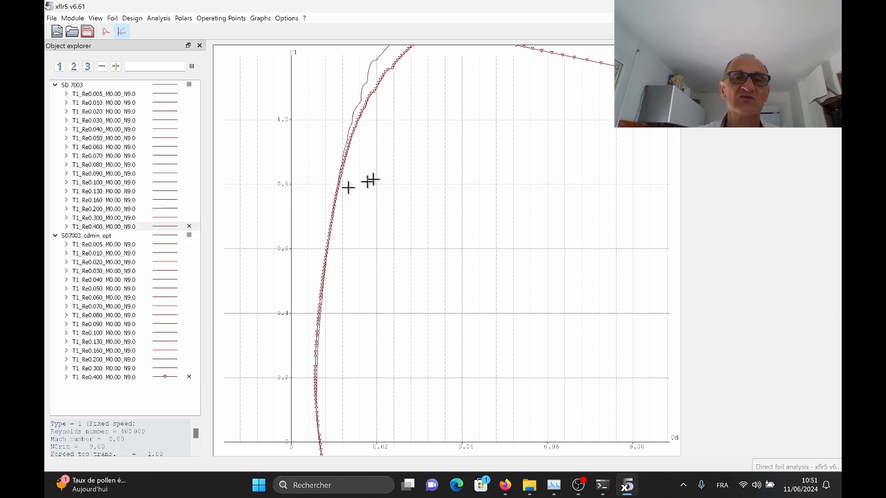
Step: Compare the drag polars of SD 7003 and SD7003_cdmin_opt closely around cl 0.2 and up towards cl 0.6
right_click(377, 267)
click(381, 200)
right_click(366, 254)
mouse_move(390, 152)
mouse_down()
mouse_move(389, 258)
mouse_move(393, 154)
mouse_up()
scroll(396, 262, down, 1)
scroll(395, 263, up, 3)
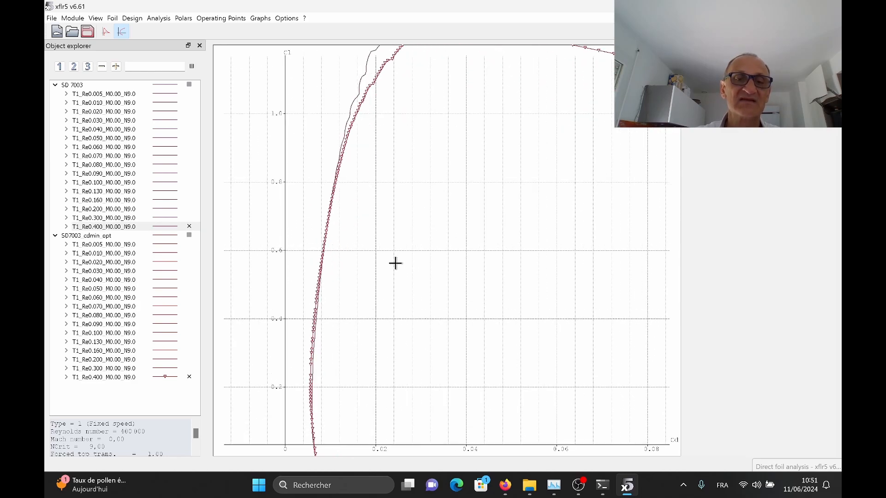
drag(367, 329, 445, 211)
scroll(413, 258, up, 7)
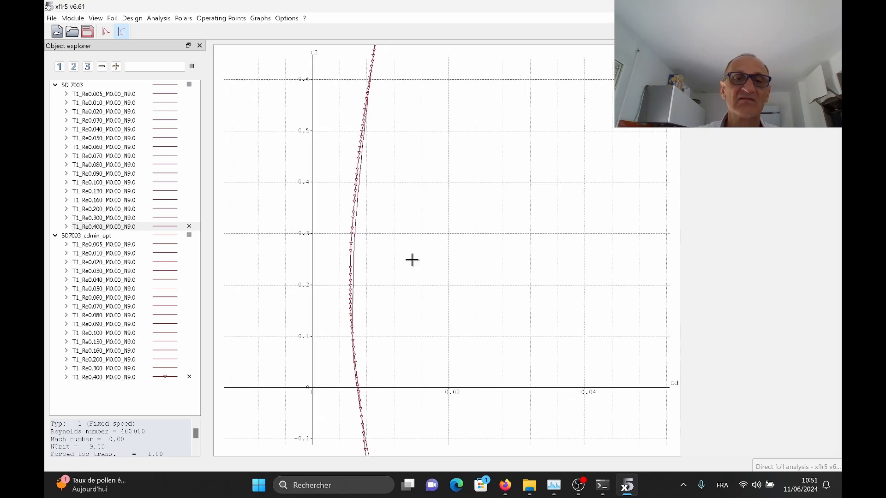
scroll(370, 281, up, 3)
drag(353, 292, 406, 266)
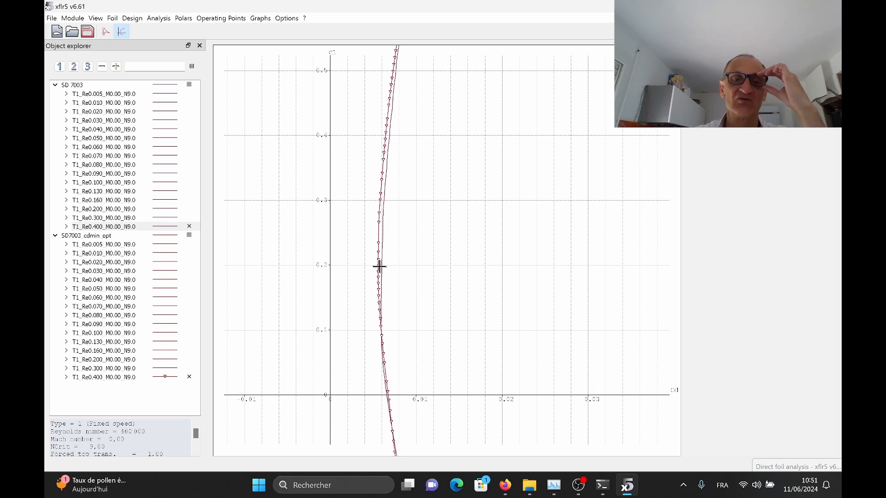
drag(393, 266, 395, 270)
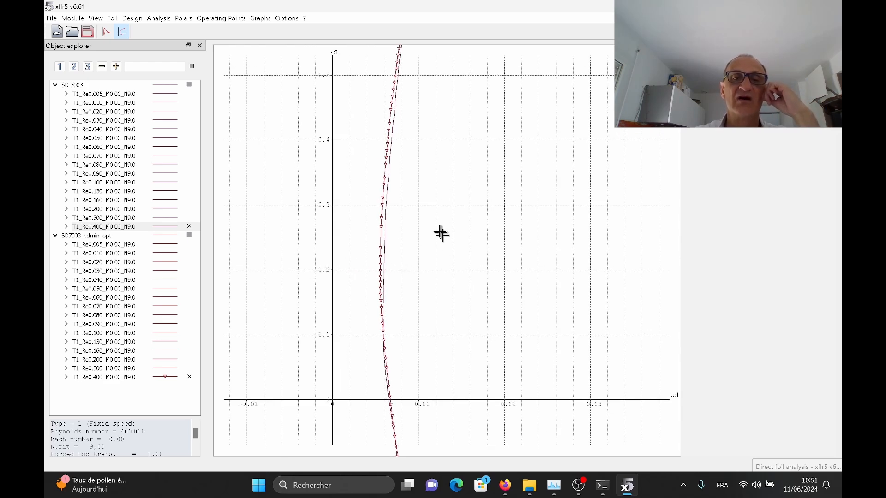
drag(440, 233, 430, 329)
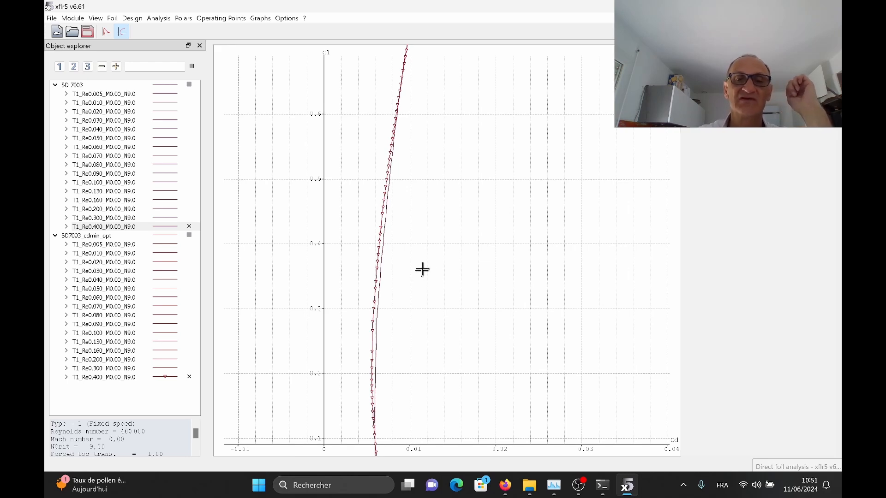
drag(453, 220, 455, 223)
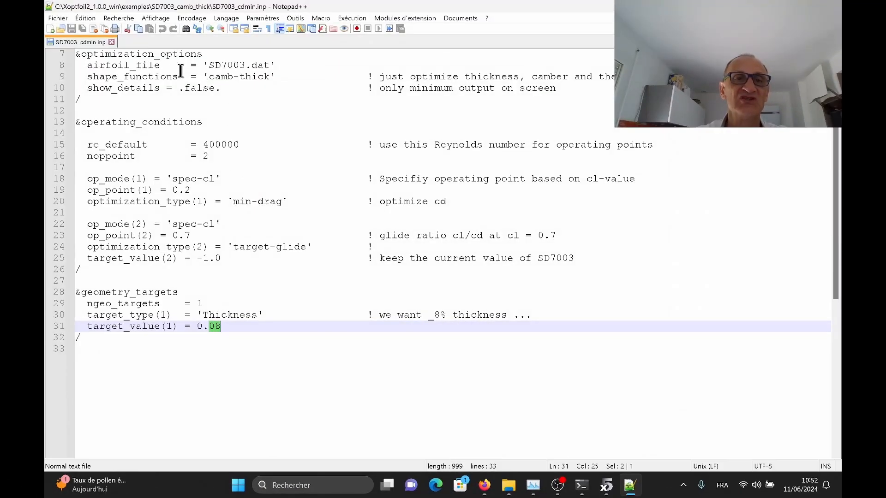
Step: In SD7003_cdmin.inp, open in Notepad++, set show_details to .true. in the optimization_options block
double_click(206, 88)
text(tru)
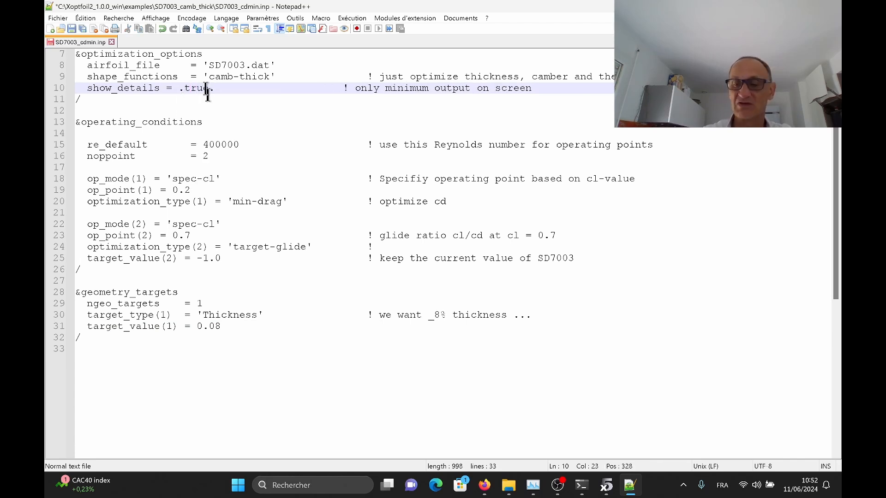
text(e)
click(201, 156)
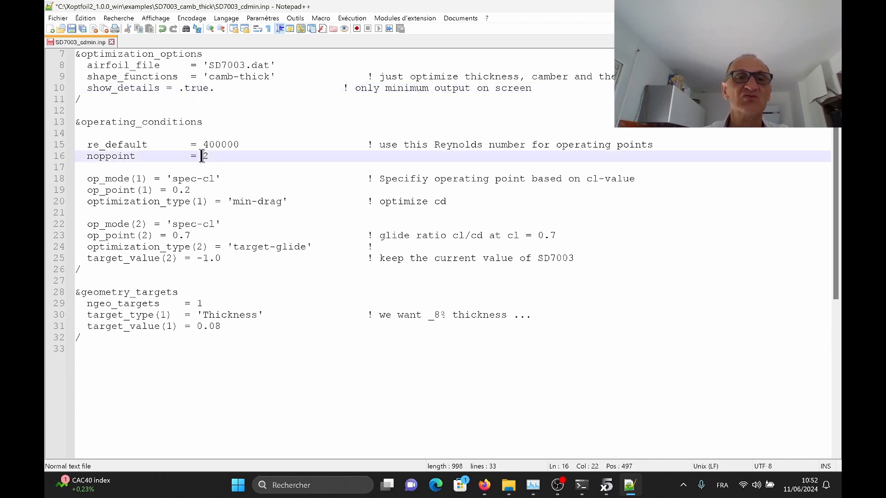
click(194, 88)
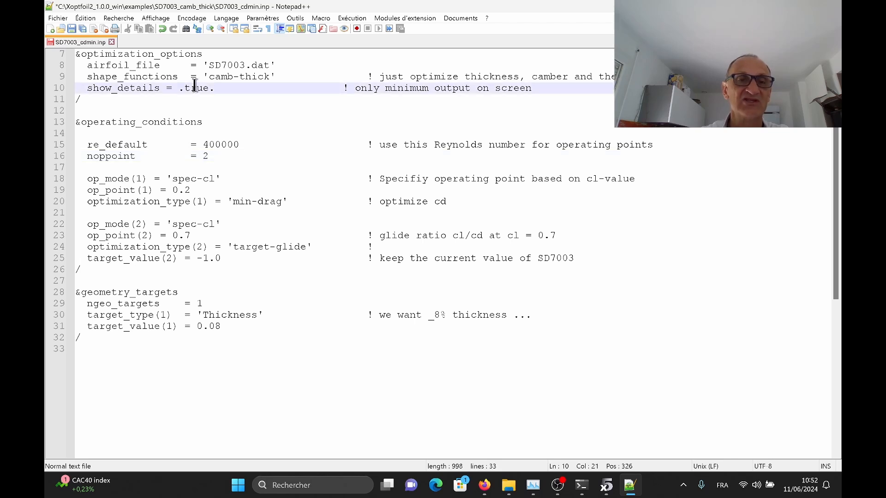
Step: Change the second operating point's optimization_type to 'max-glide'
click(188, 178)
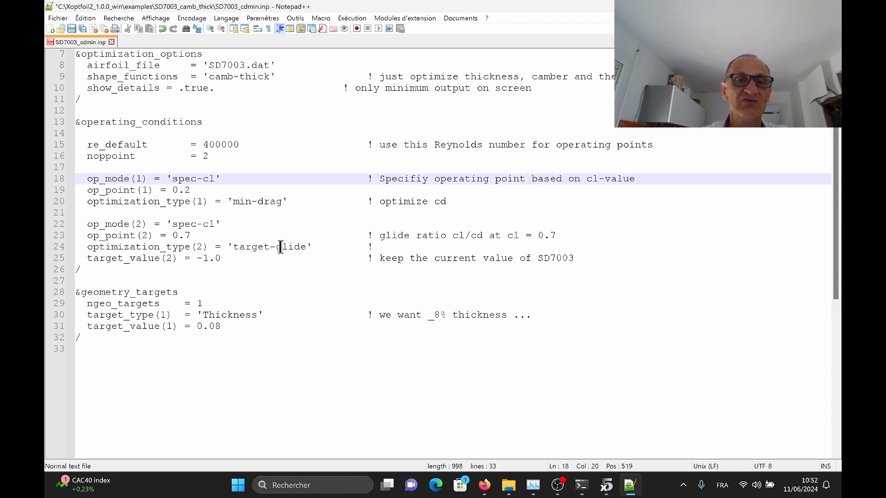
double_click(261, 247)
text(M)
key(BackSpace)
text(ma)
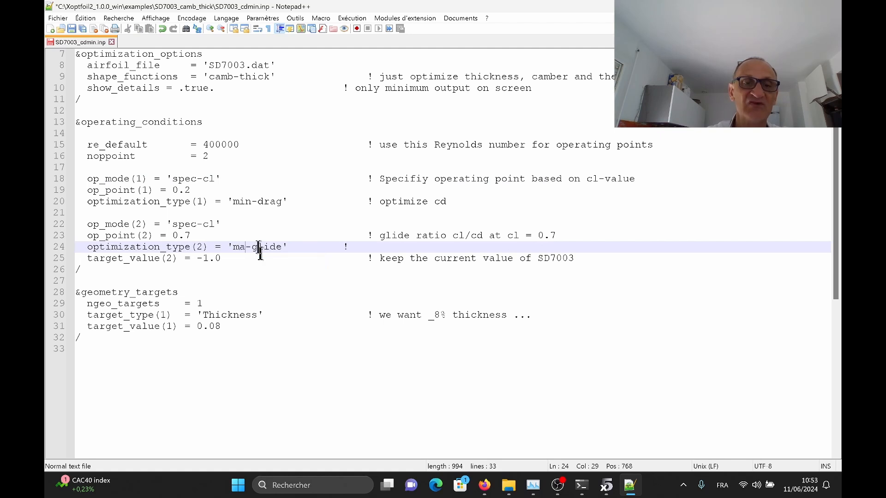
text(x)
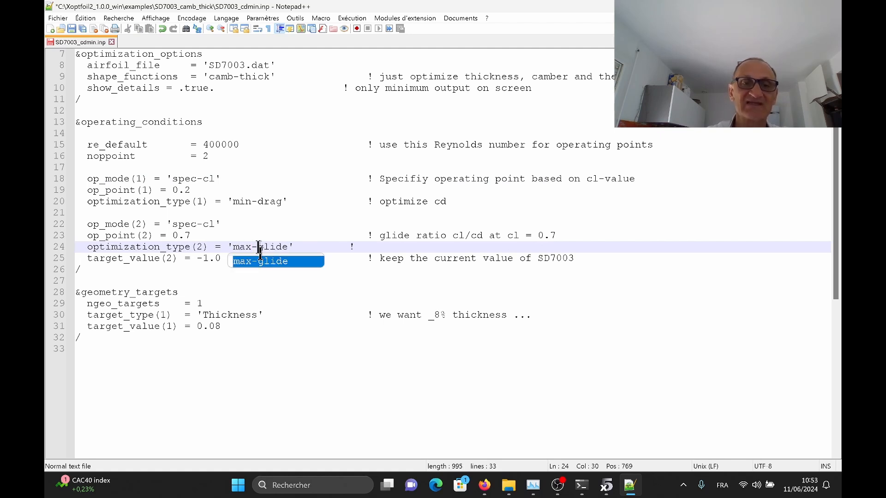
Step: Comment out the target_value(2) line with a leading exclamation mark, save SD7003_cdmin.inp and close the editor
click(265, 213)
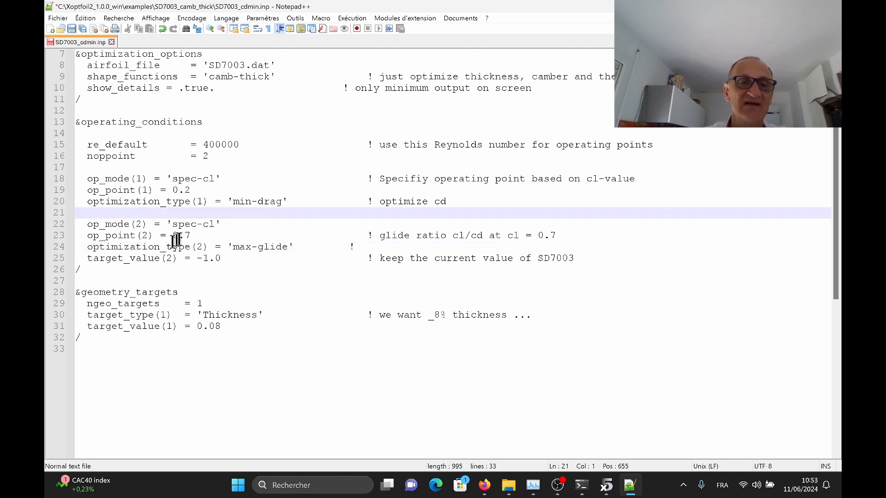
click(88, 258)
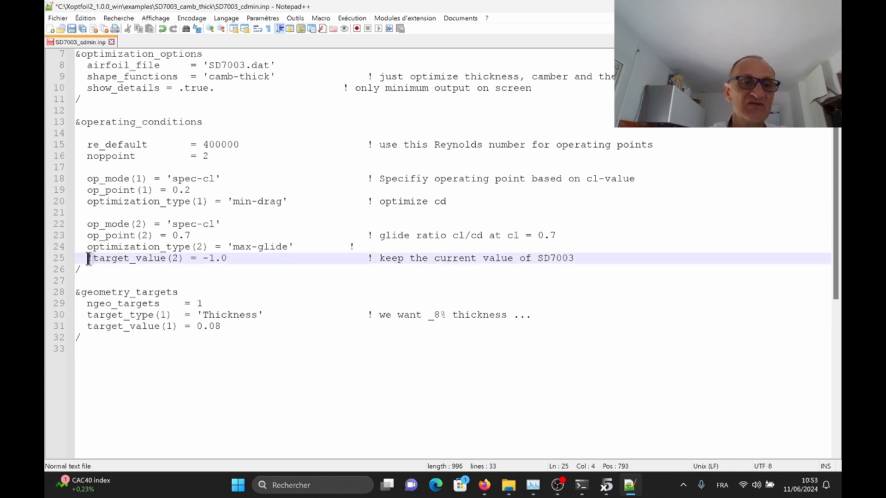
click(169, 247)
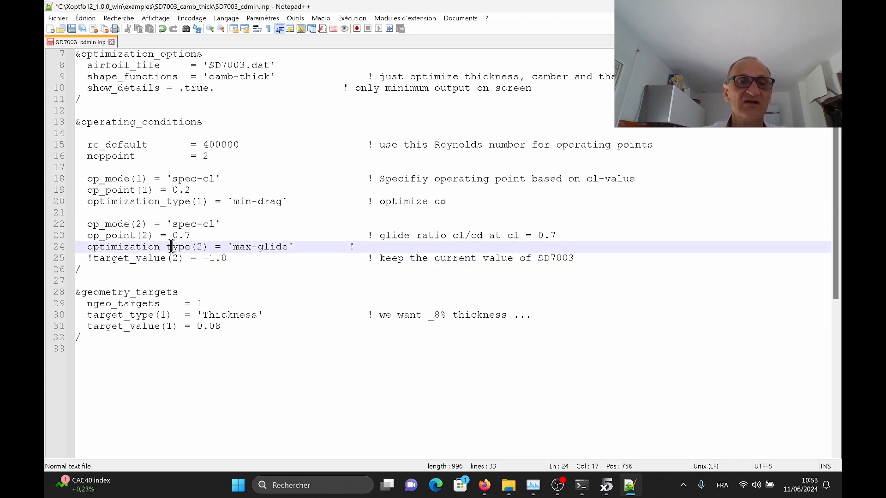
drag(92, 257, 243, 259)
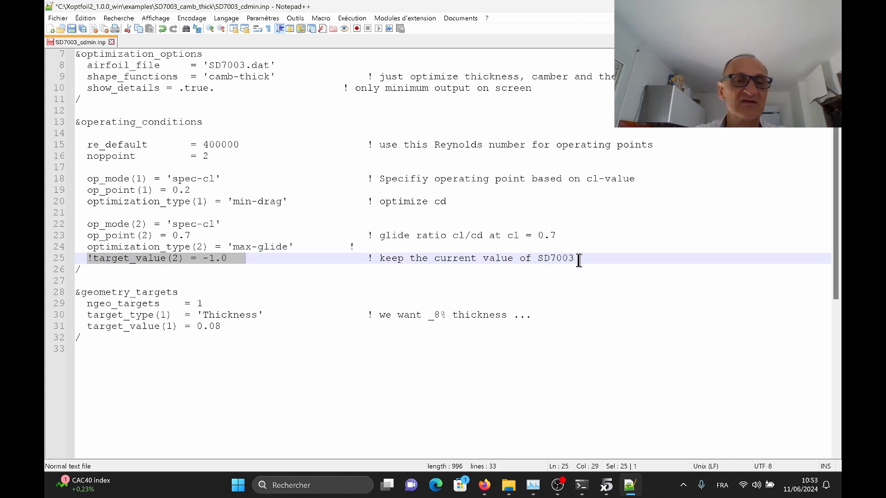
click(197, 304)
click(205, 327)
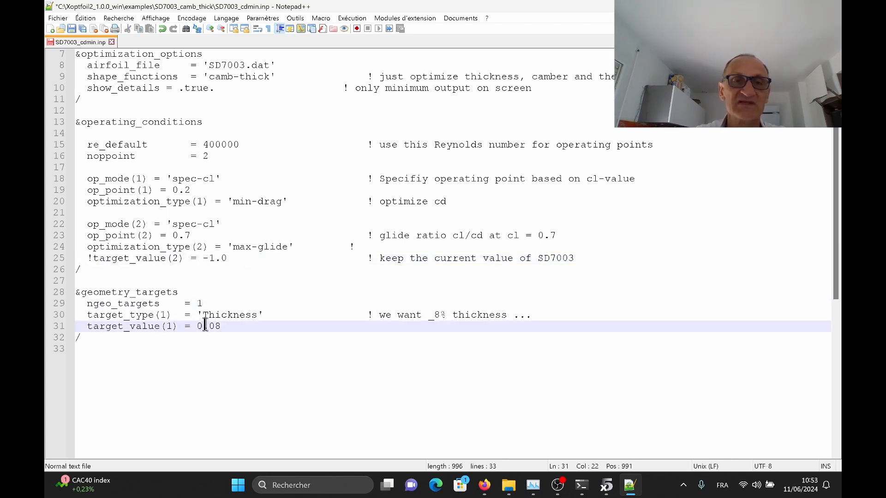
key(ctrl+s)
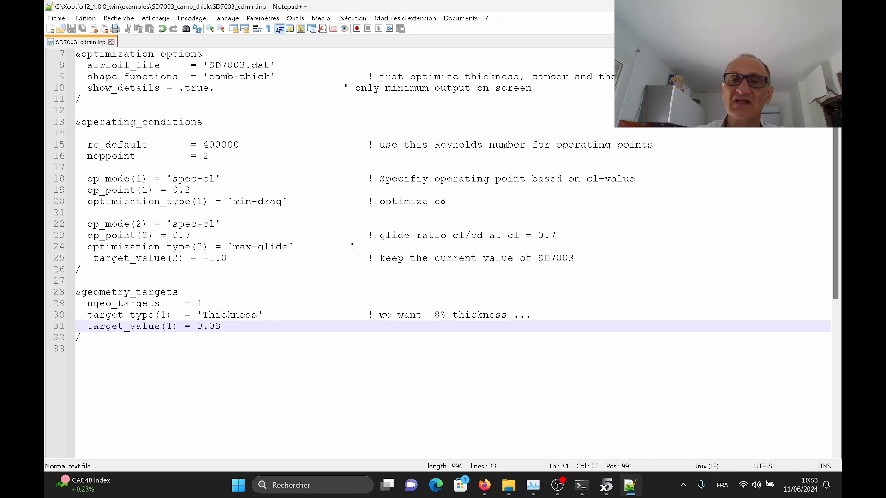
key(alt+F4)
Step: Delete the previous SD7003_cdmin_opt.dat from the SD7003_camb_thick folder and rerun the optimization with make.bat
click(272, 196)
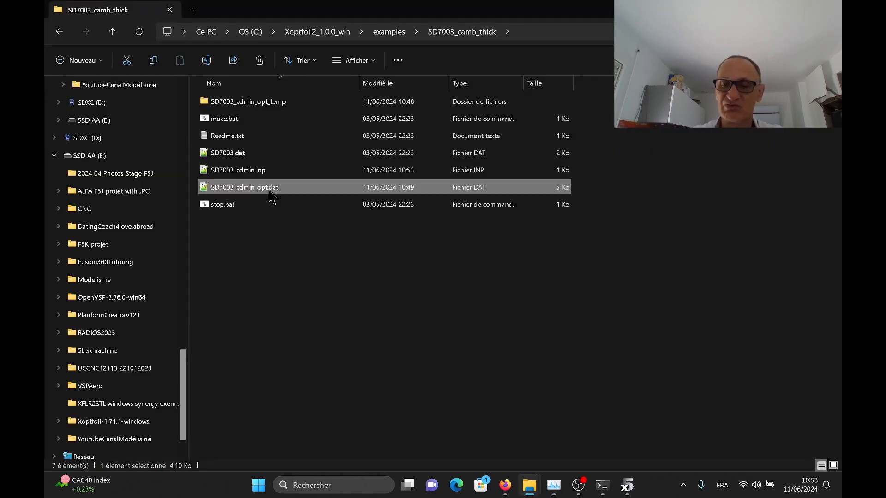
key(Delete)
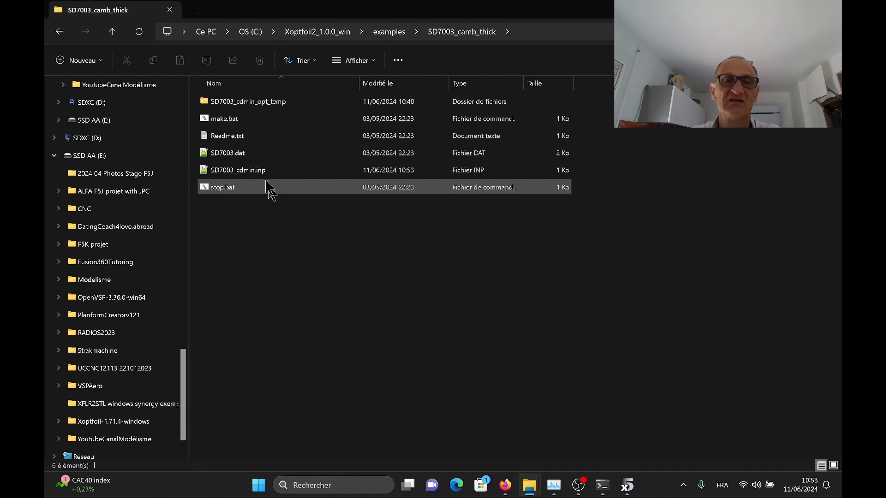
double_click(229, 120)
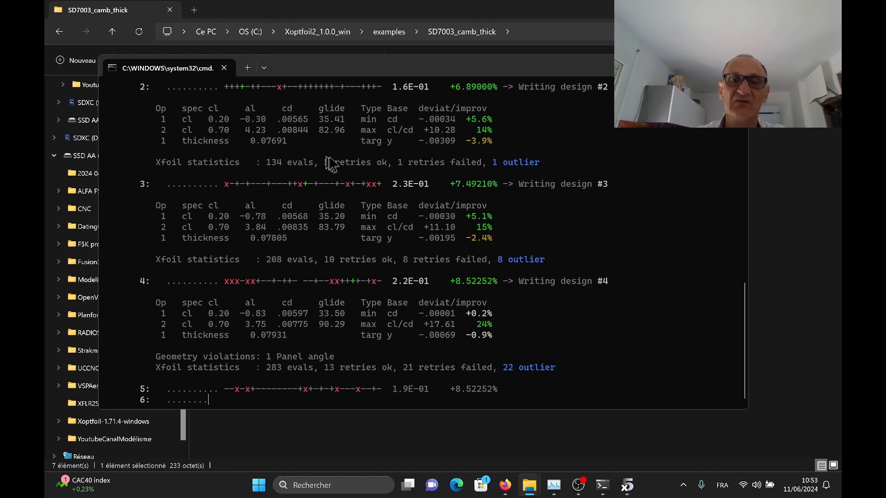
Step: Review the start of the Xoptfoil2 run log, covering input processing, seed airfoil preparation, shape functions and particle swarm initialization
scroll(335, 165, up, 5)
scroll(334, 164, up, 12)
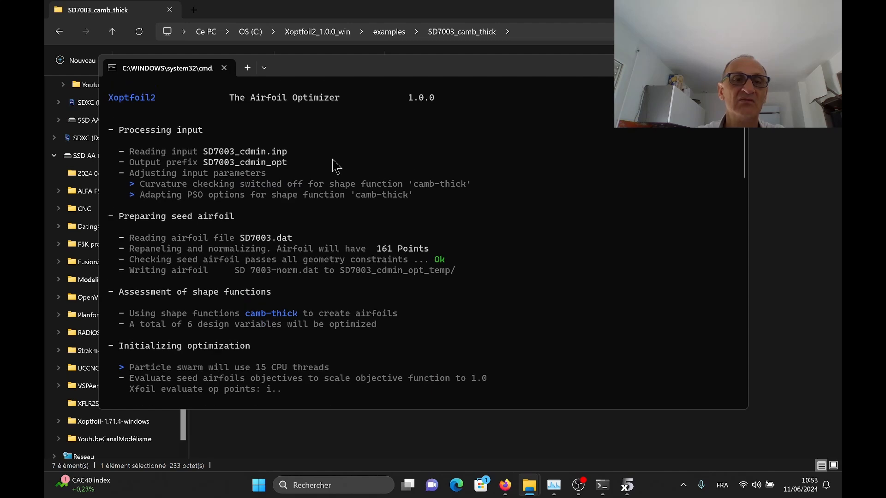
scroll(338, 167, down, 1)
scroll(420, 197, down, 1)
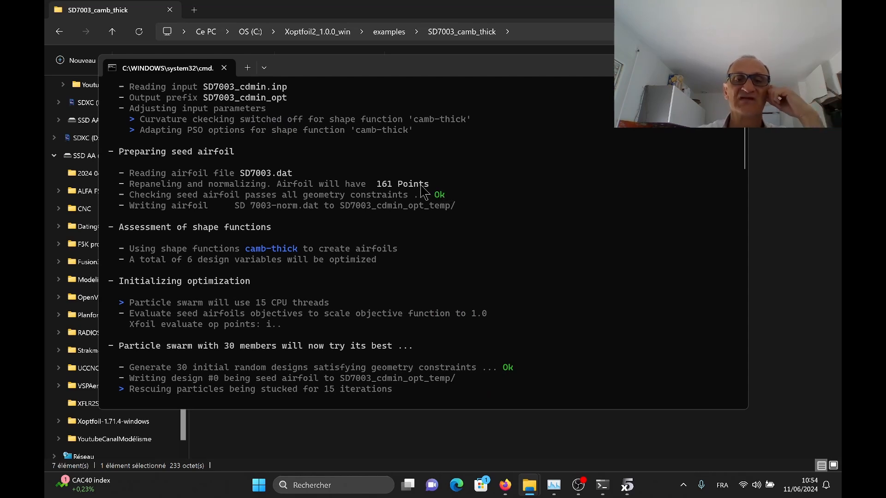
drag(743, 125, 745, 131)
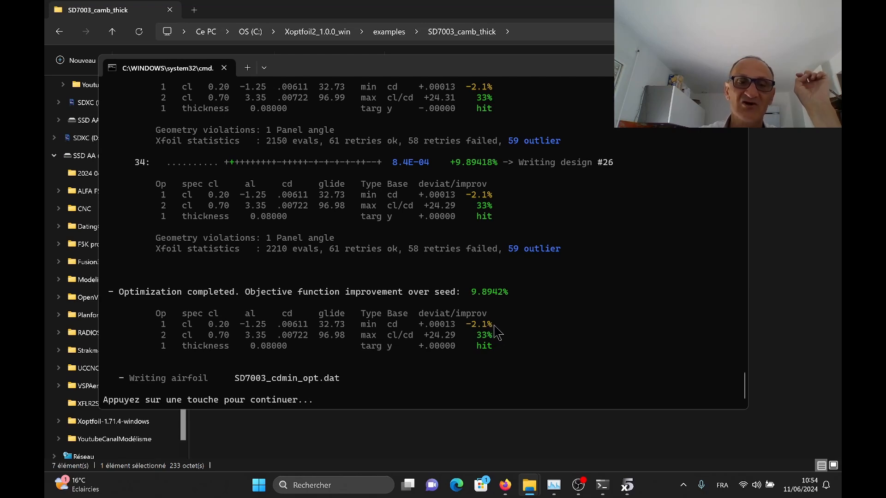
Step: Examine the final iterations and the completed optimization's summary for both operating points and thickness, and close the run console
scroll(497, 332, up, 3)
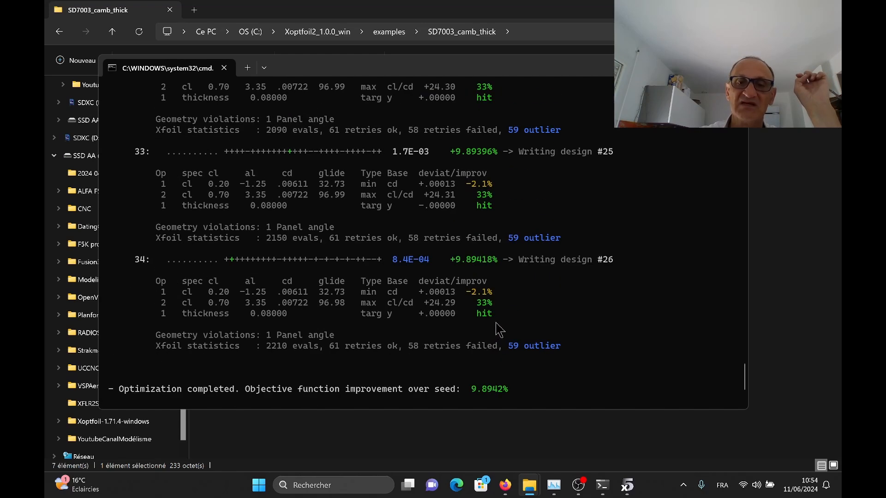
scroll(497, 330, down, 2)
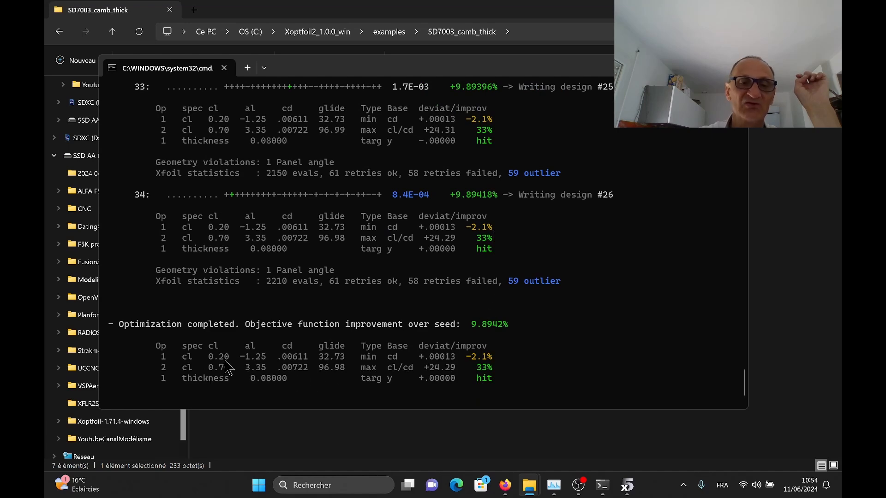
scroll(497, 369, down, 1)
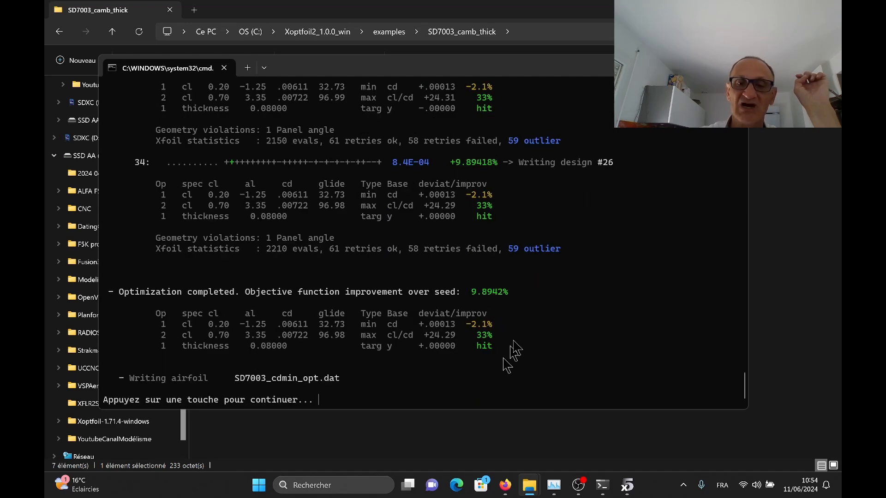
drag(744, 387, 743, 382)
scroll(743, 387, down, 2)
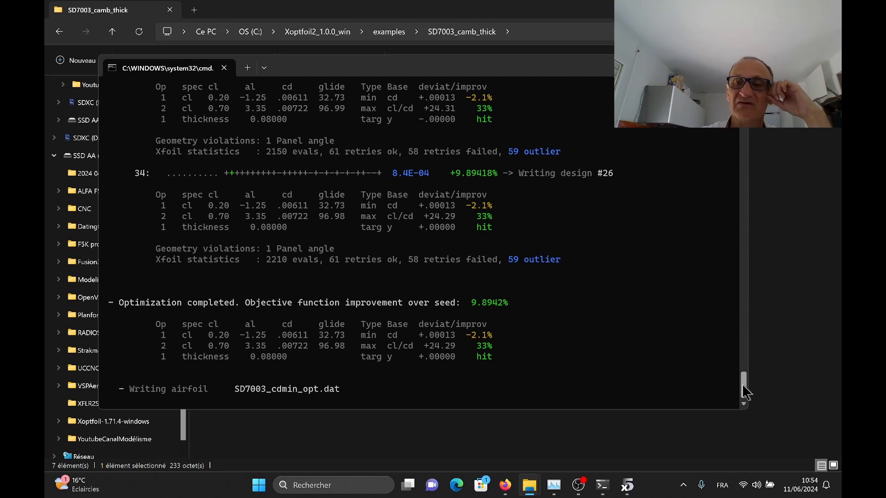
scroll(743, 389, up, 1)
scroll(744, 390, down, 1)
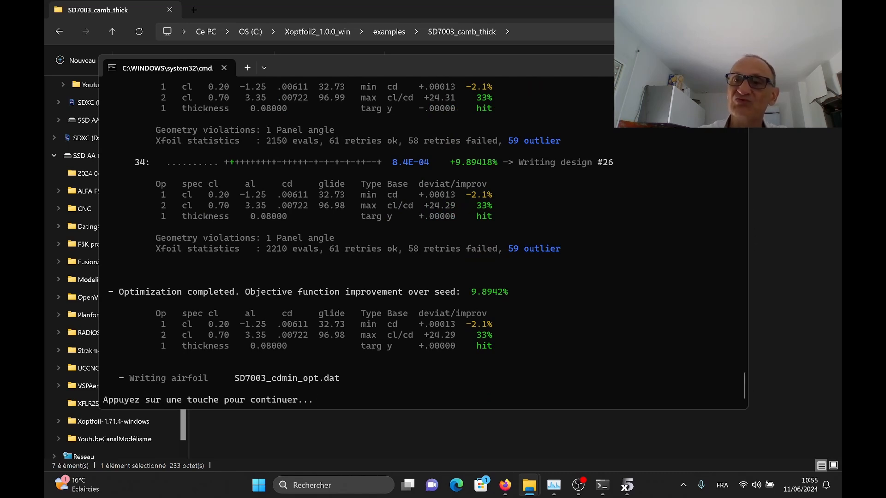
key(Return)
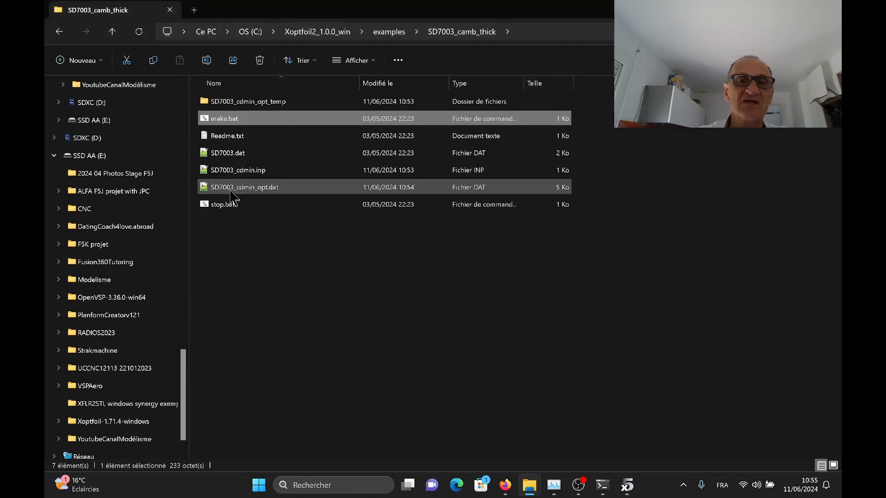
Step: Open the new SD7003_cdmin_opt.dat in Notepad++, change the airfoil name on its first line to "SD7003_cdmin_opt 2" and save
click(230, 189)
right_click(230, 191)
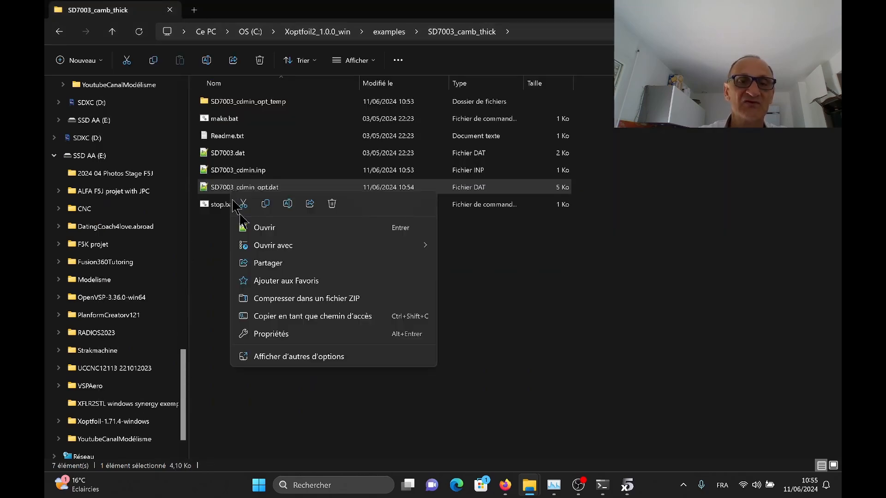
click(264, 228)
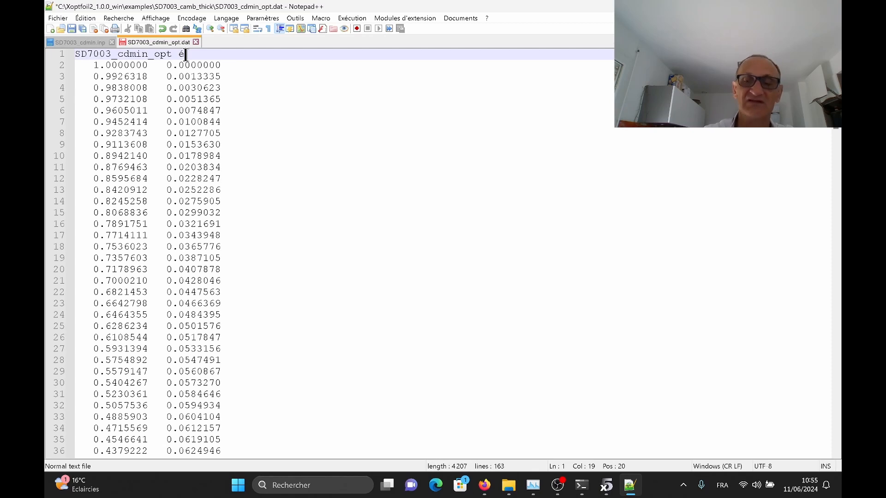
drag(186, 55, 77, 57)
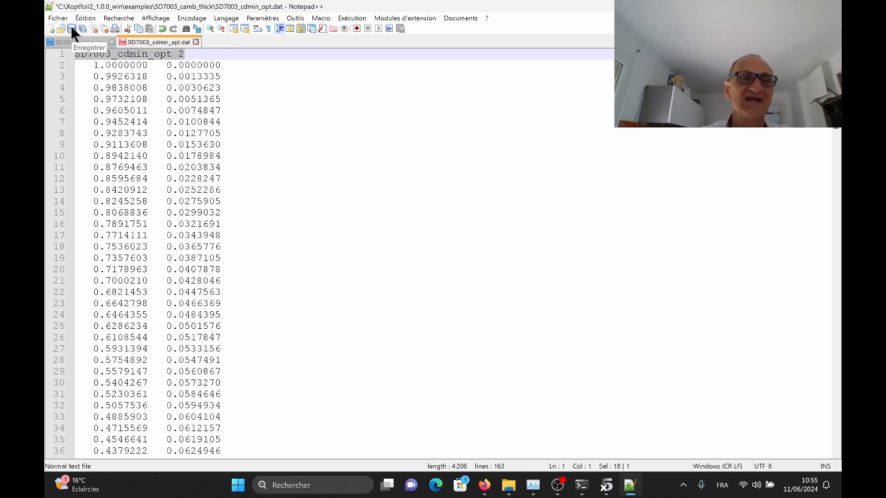
click(72, 30)
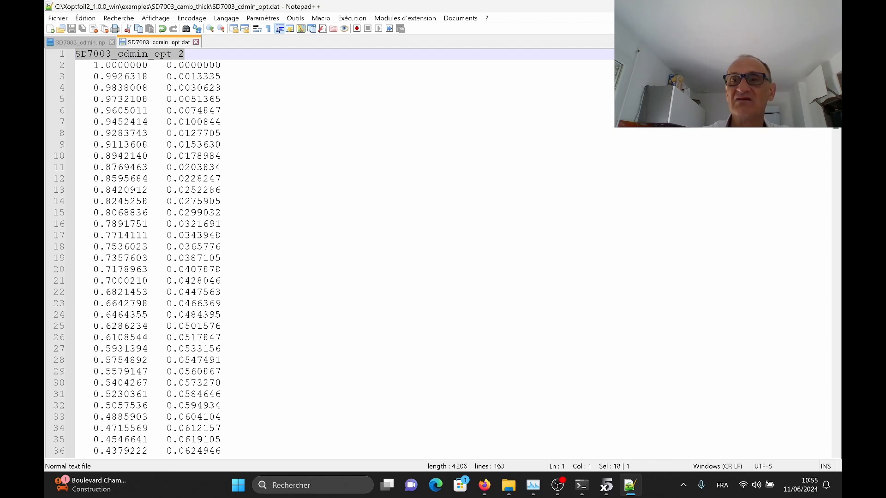
Step: In the SD7003_camb_thick folder, rename the SD7003_cdmin_opt.dat file, adding a 2 to its name
key(alt+Tab)
right_click(255, 189)
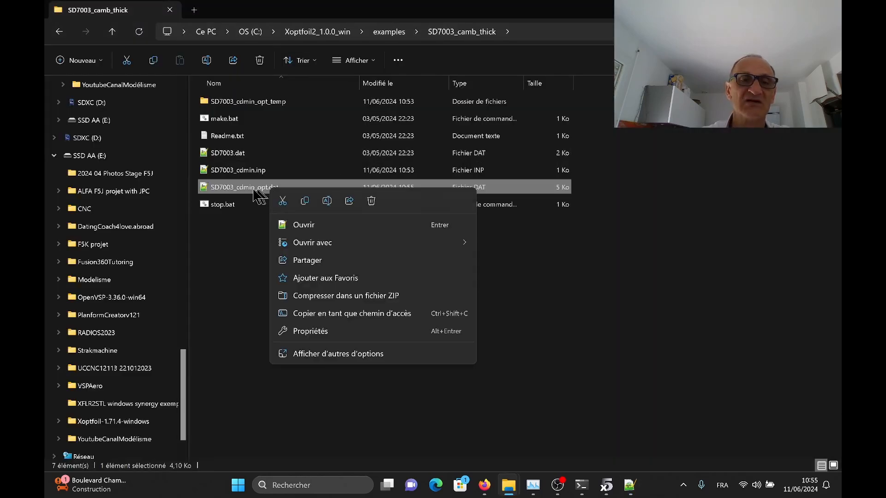
click(255, 190)
click(256, 188)
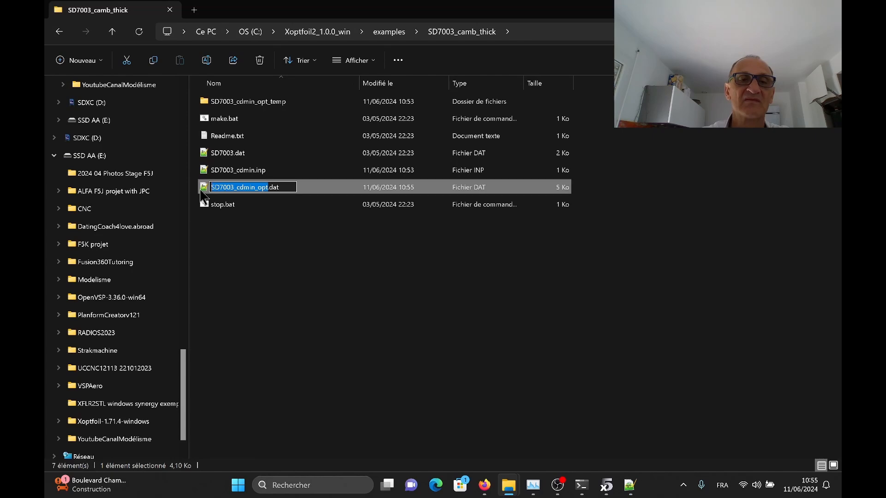
text(2)
key(Return)
Step: Switch to xflr5 and load the newly optimized airfoil's renamed .dat file from the example folder
key(alt+Tab)
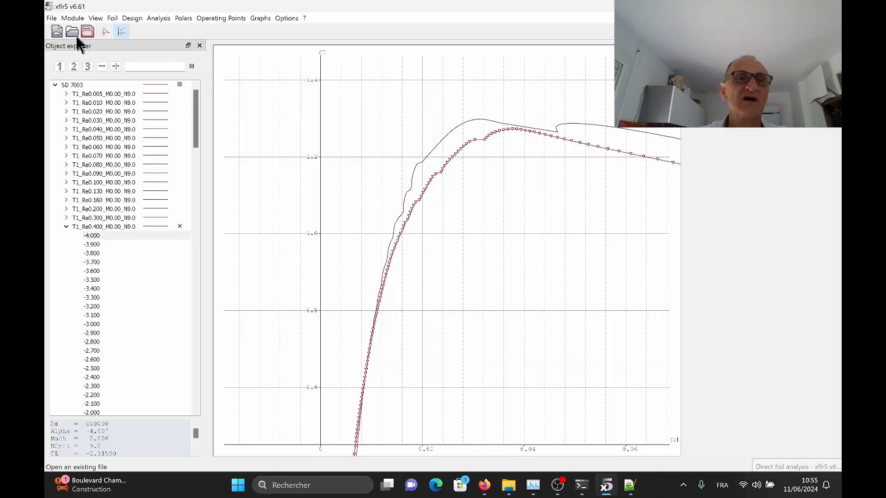
click(66, 227)
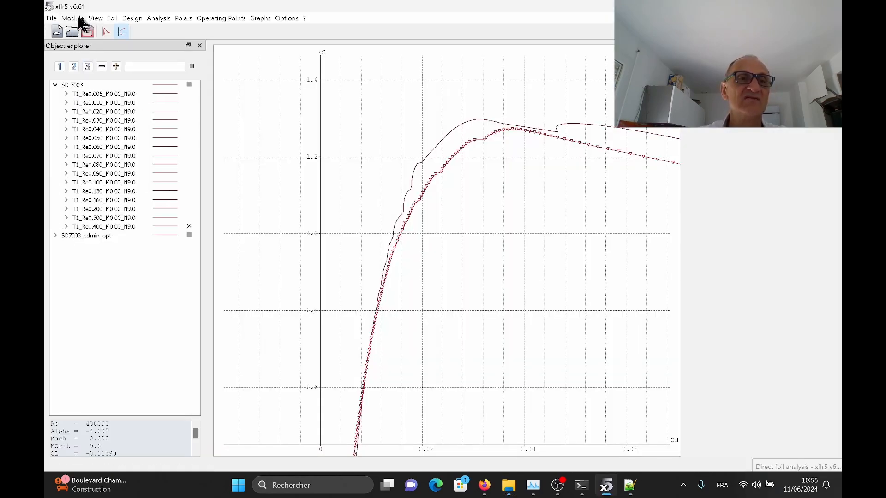
click(73, 19)
click(74, 6)
click(69, 31)
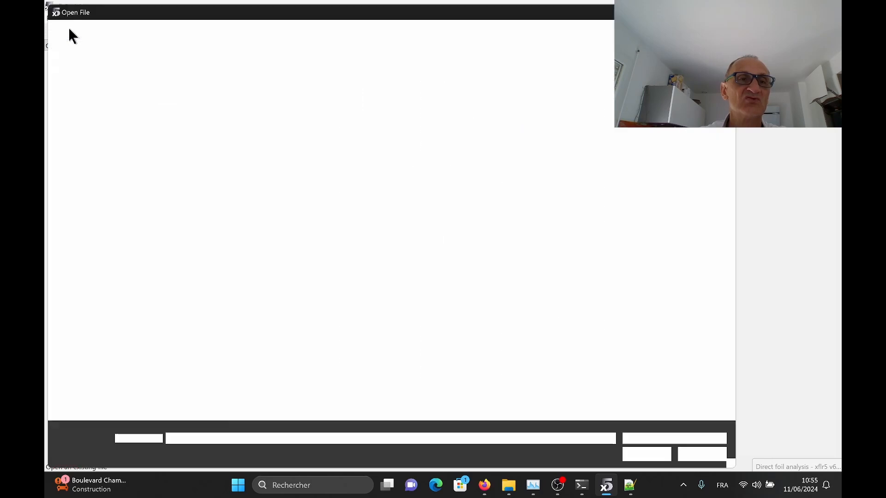
double_click(272, 121)
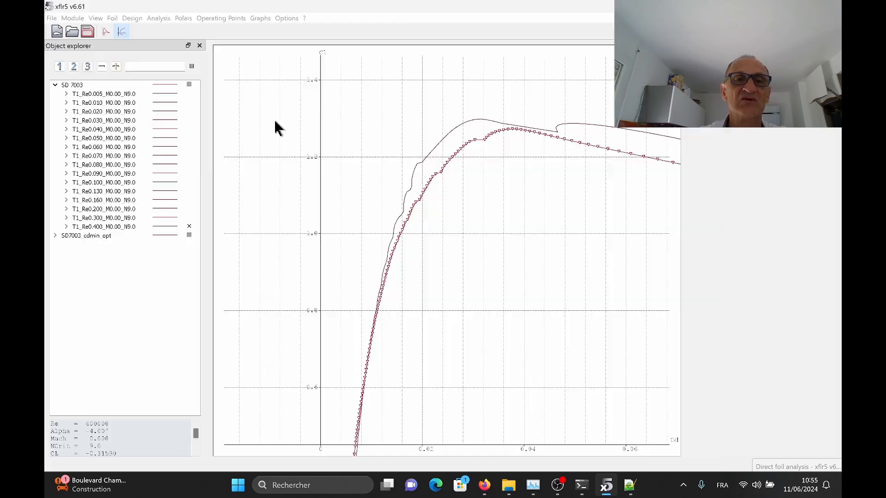
Step: Run a batch analysis of SD7003_cdmin_opt 2 with T1 polars, alpha from -4 to 15 in 0.1 increments, and show its Re 0.400 polar
click(92, 109)
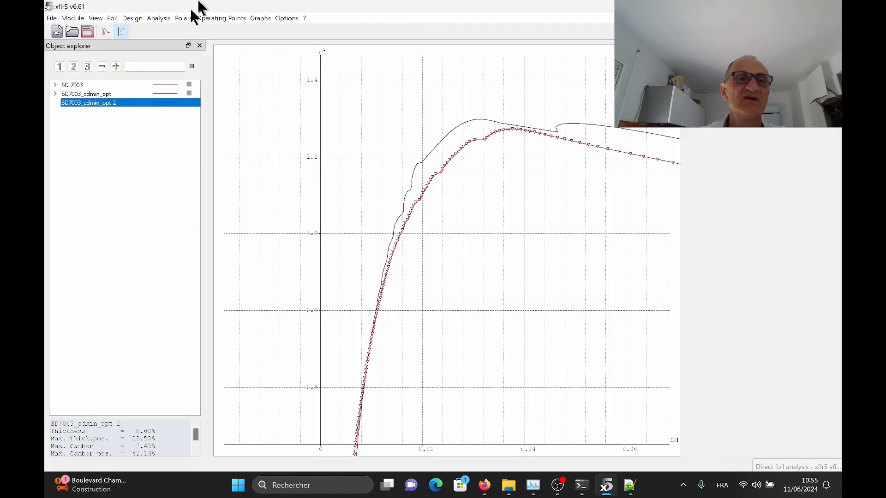
click(158, 18)
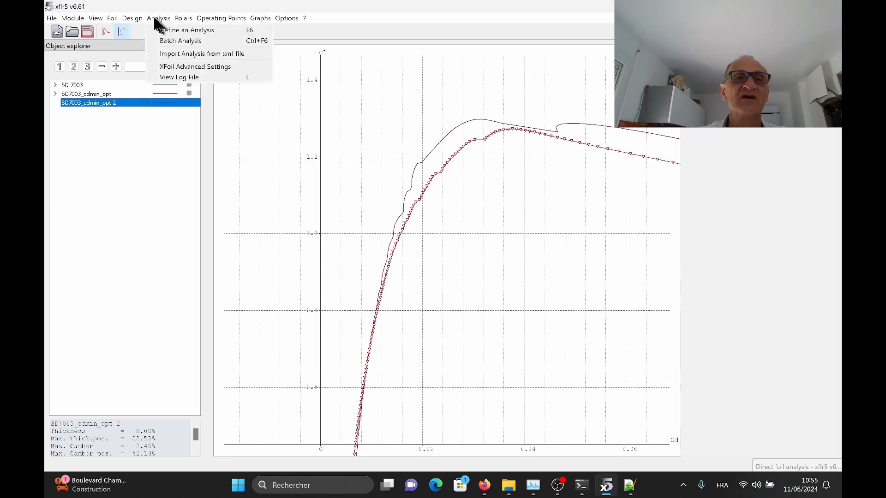
click(170, 42)
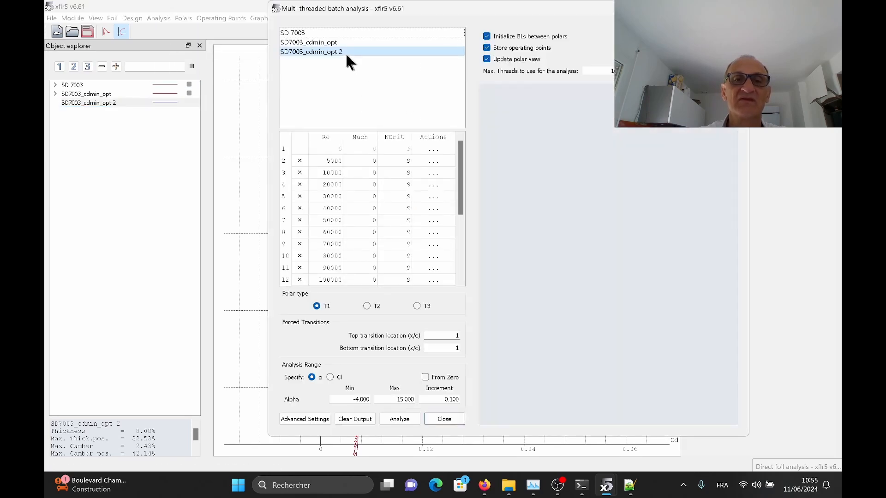
click(400, 419)
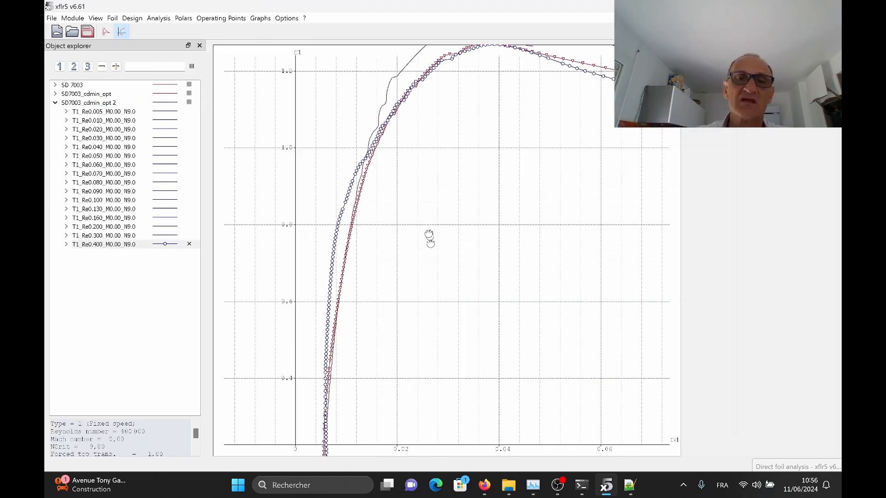
Step: Compare the Re 0.400 drag polar of SD7003_cdmin_opt 2 with the SD 7003 and first optimized polars from low cl up to maximum lift
scroll(427, 277, up, 5)
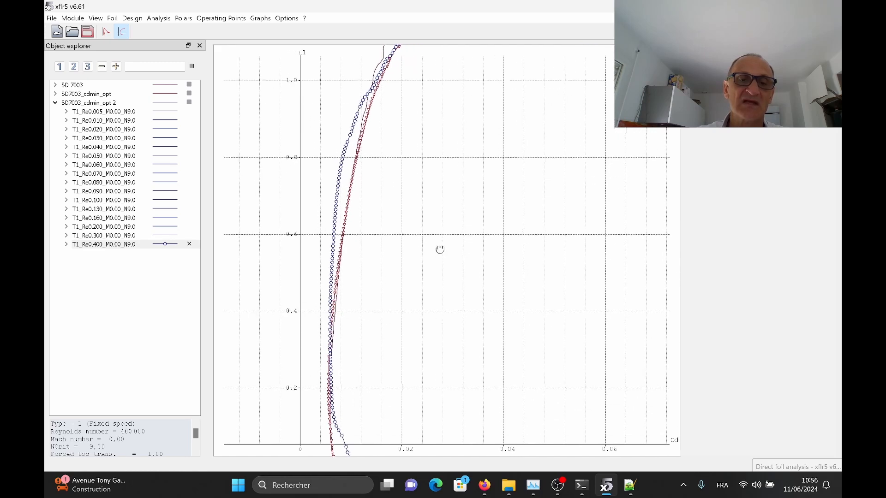
drag(437, 217, 436, 211)
drag(431, 304, 431, 251)
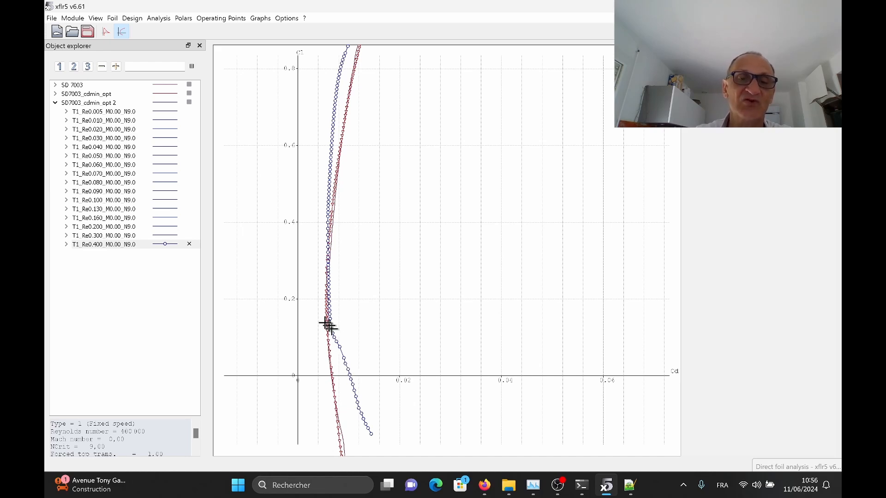
drag(398, 257, 404, 469)
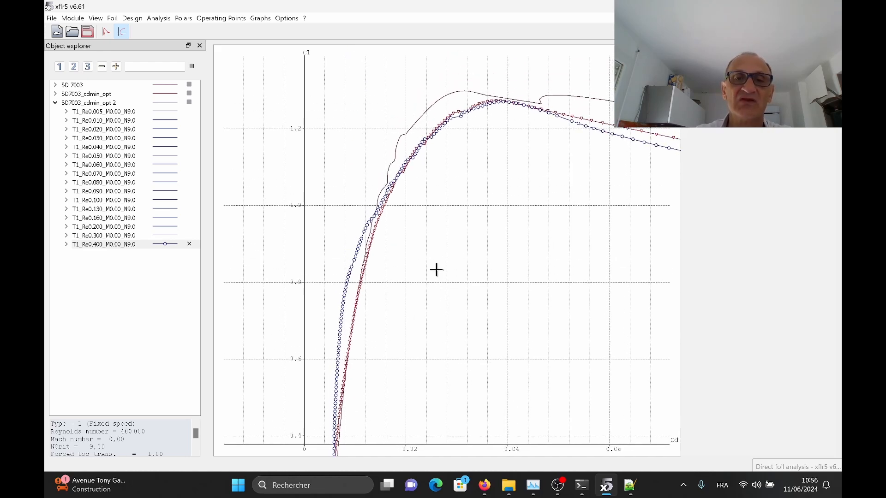
Step: Compare the three airfoils' Re 0.400 glide ratios on the Cl/Cd versus alpha graph
drag(425, 291, 432, 232)
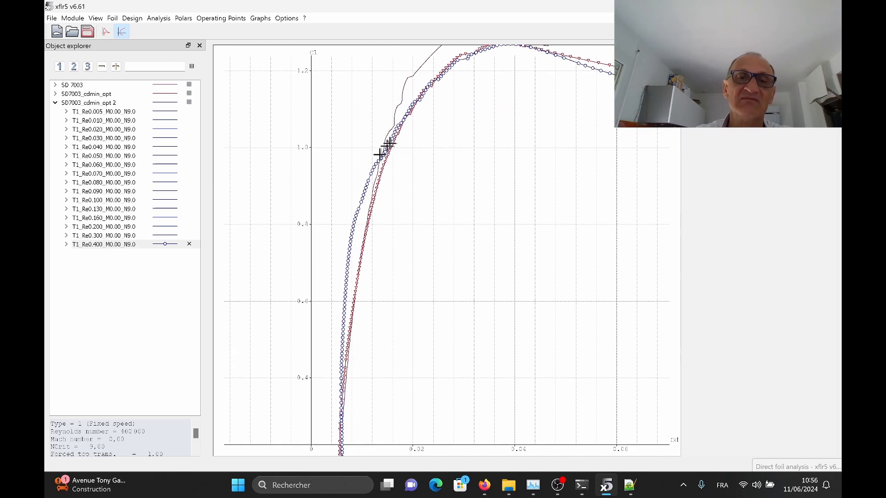
click(262, 18)
click(281, 113)
drag(321, 178, 307, 230)
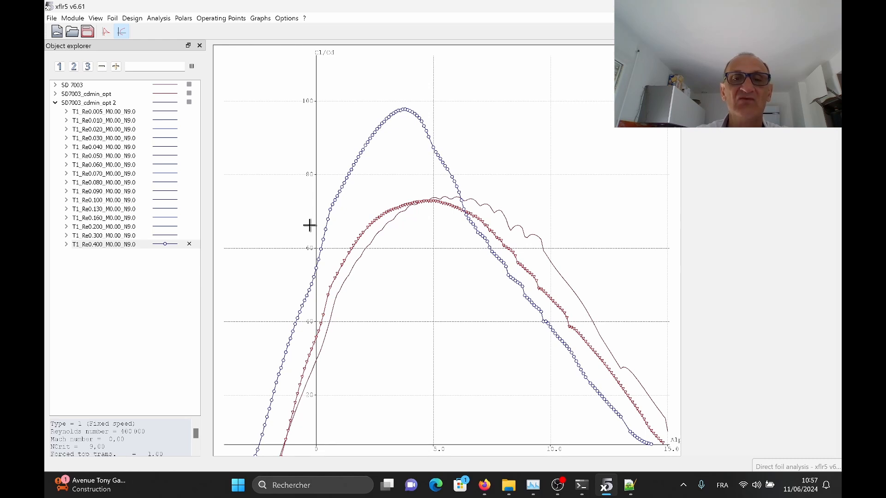
drag(375, 307, 376, 291)
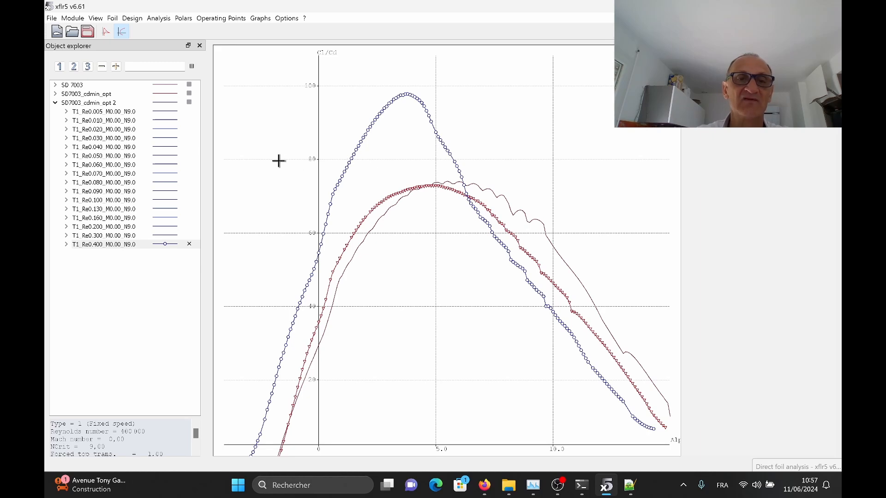
Step: Return to the Cl versus Cd graph and examine the three Re 0.400 polars from maximum lift down to low cl
click(259, 18)
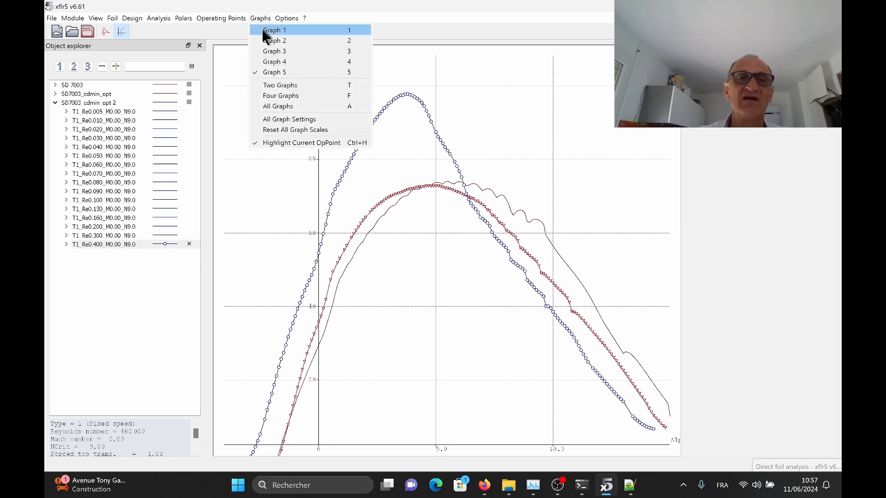
click(268, 30)
drag(352, 101, 340, 198)
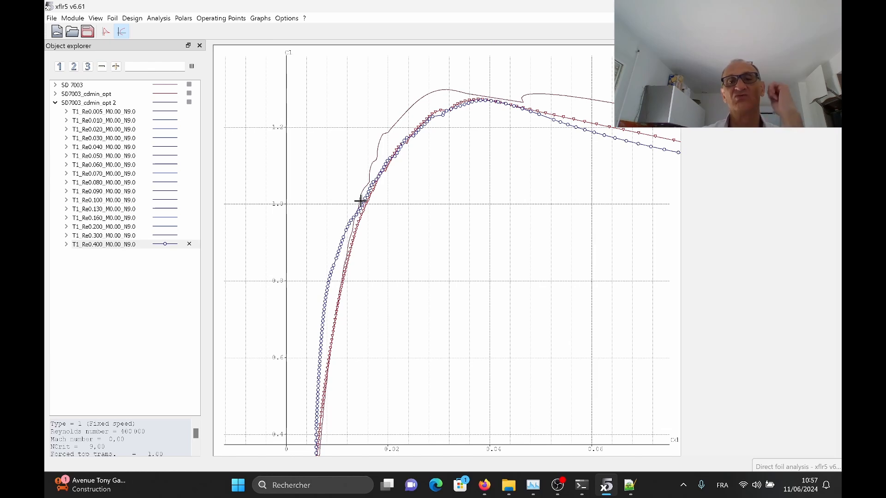
drag(364, 231, 395, 232)
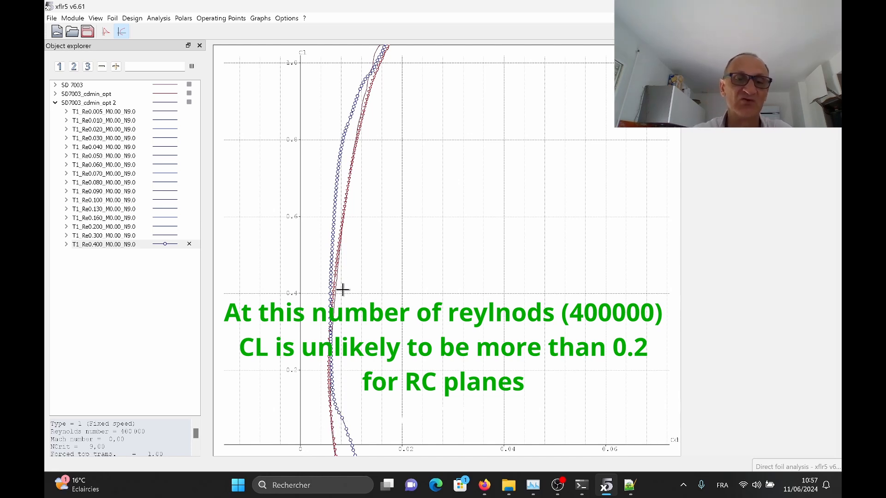
Step: Show the Re 0.070 polar of SD7003_cdmin_opt and mark its curve with triangle symbols
click(55, 94)
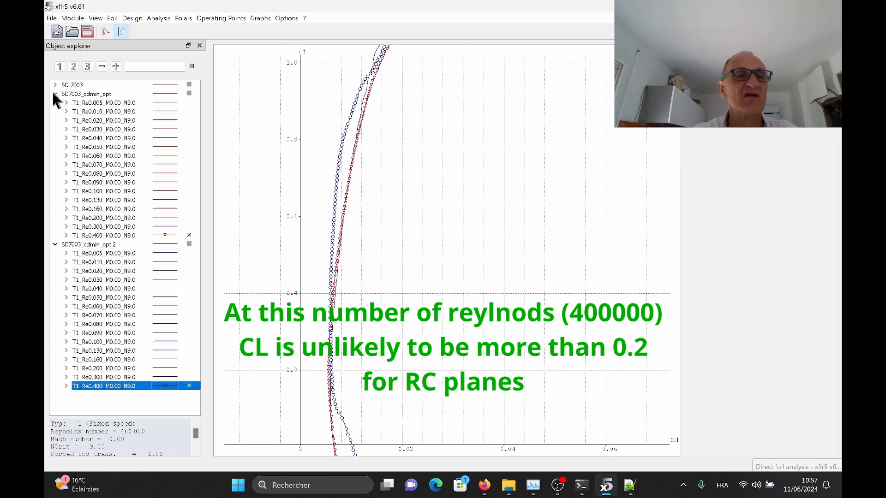
click(186, 165)
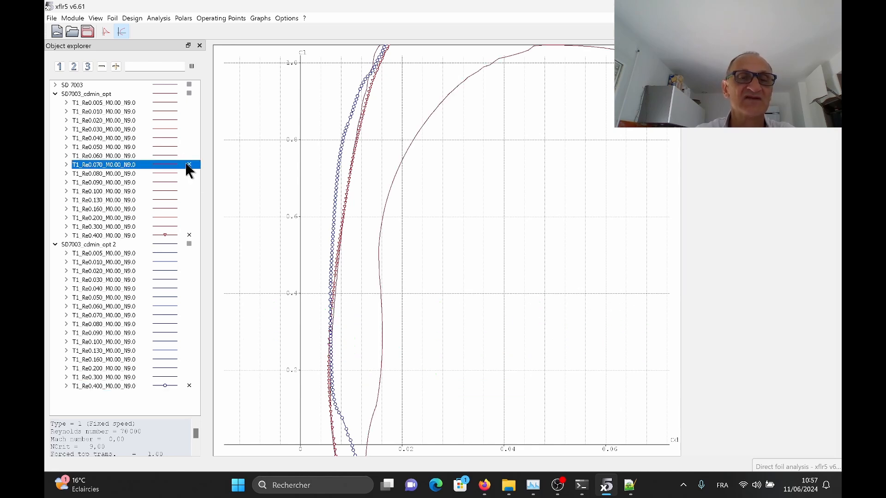
click(181, 164)
click(231, 214)
Step: Mark the Re 0.070 polar of SD7003_cdmin_opt 2 with circle symbols and show it on the graph
right_click(165, 315)
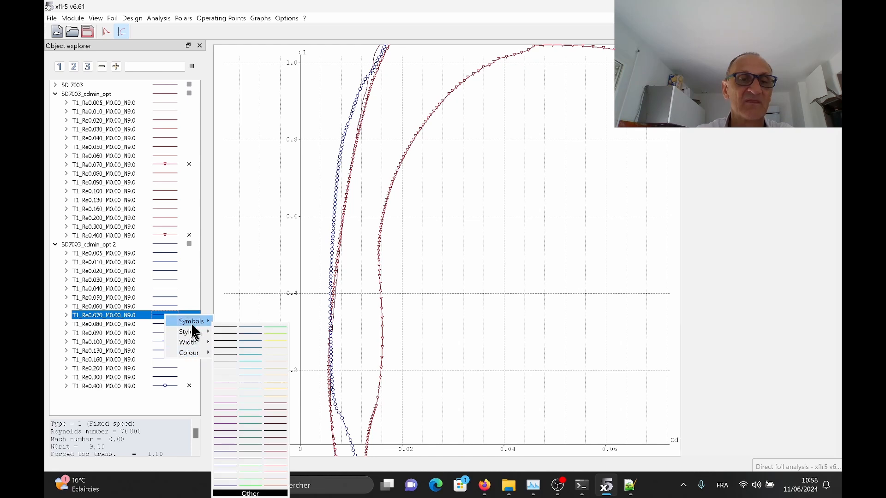
mouse_move(191, 321)
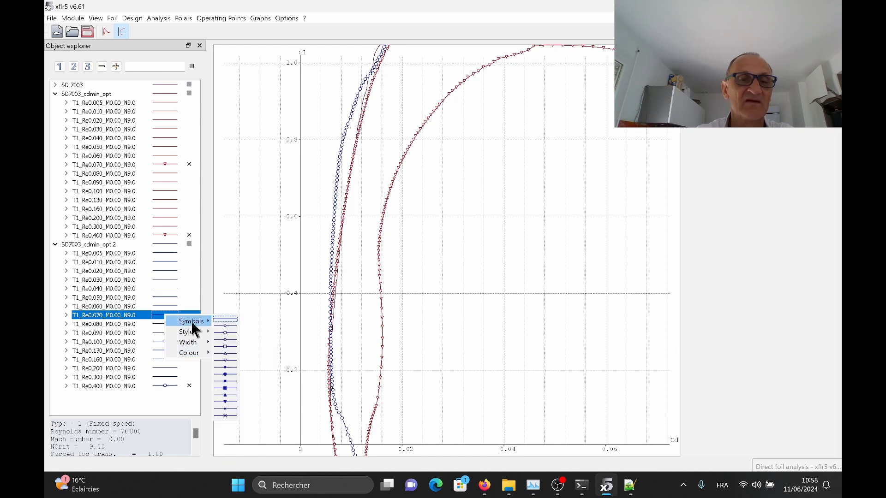
click(225, 331)
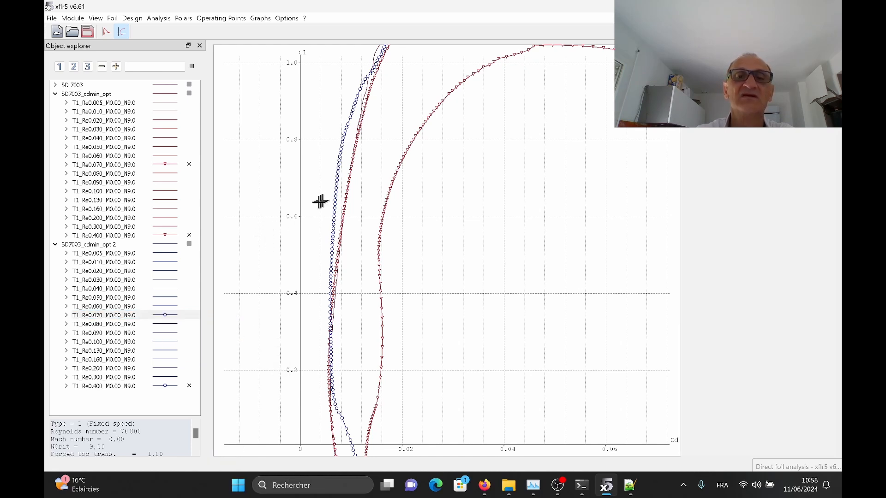
click(189, 315)
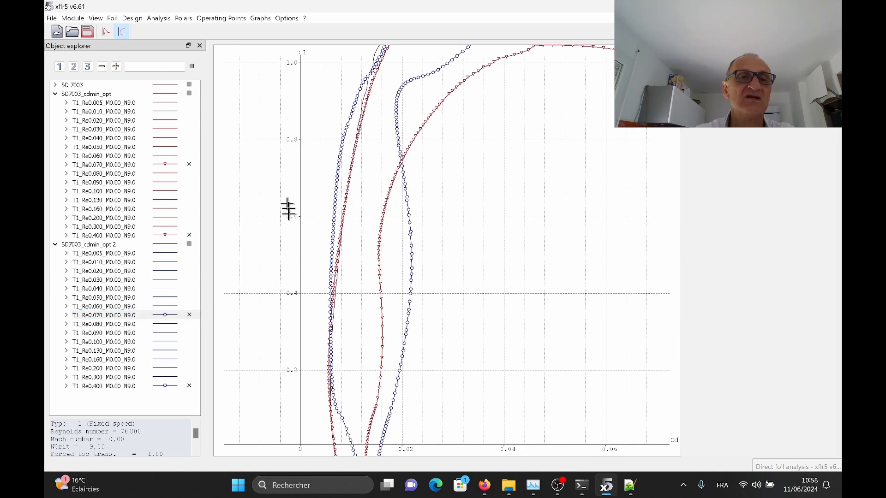
right_click(289, 253)
Step: Add the original SD 7003's Re 0.070 polar to the graph
click(55, 85)
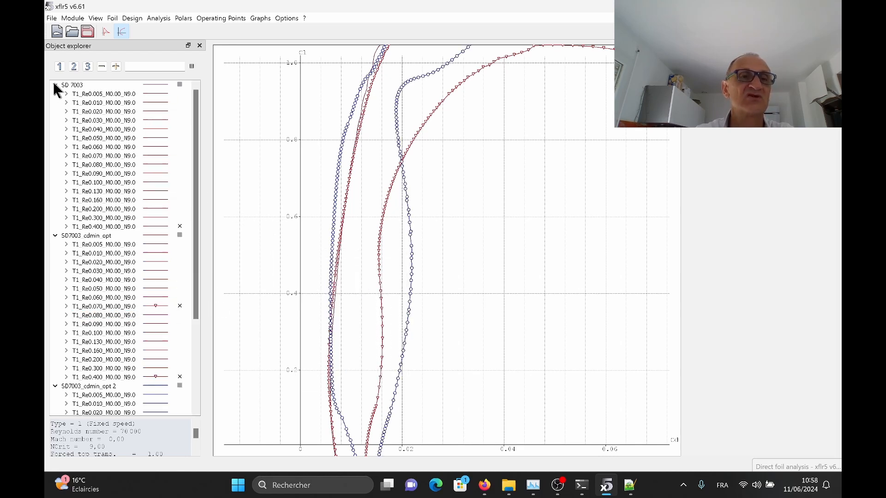
click(175, 155)
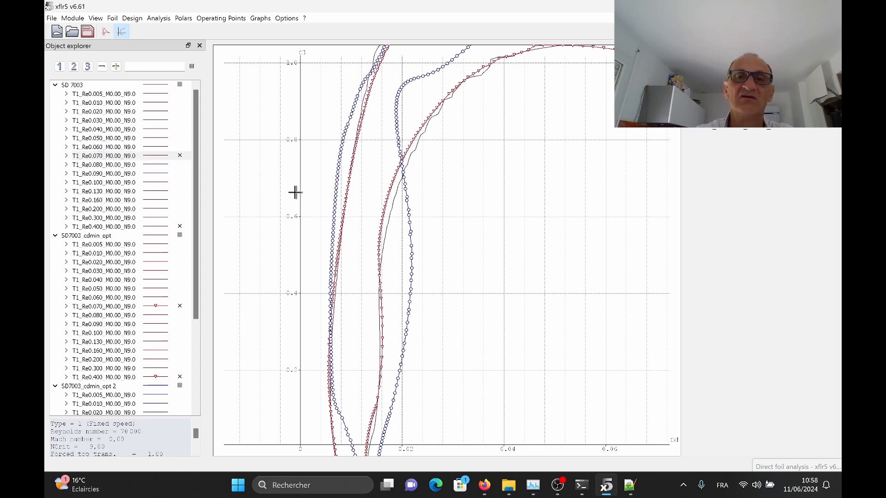
right_click(312, 153)
Step: Compare the Re 0.070 polars of the three airfoils in the maximum lift region and by their glide ratios
double_click(469, 133)
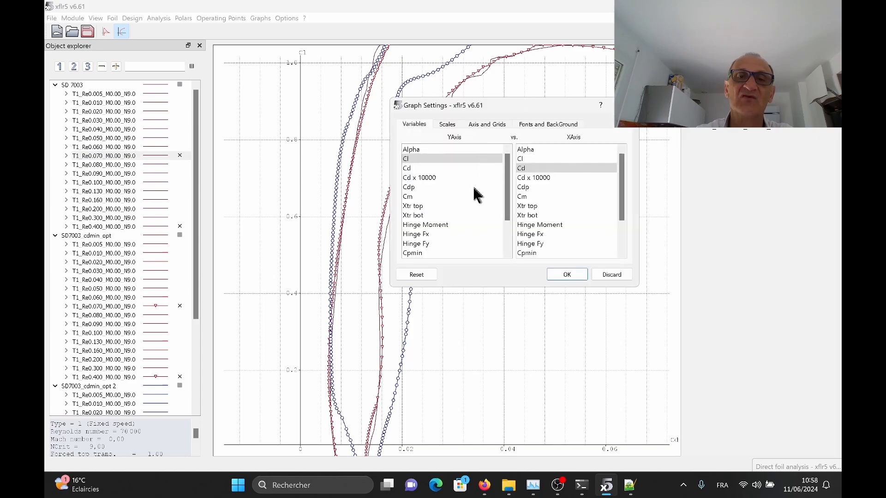
click(627, 104)
drag(518, 111, 473, 184)
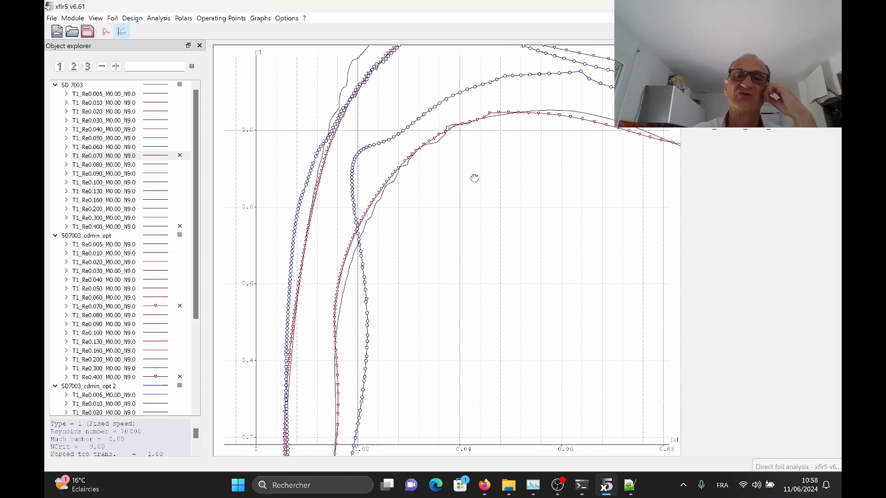
drag(474, 177, 477, 185)
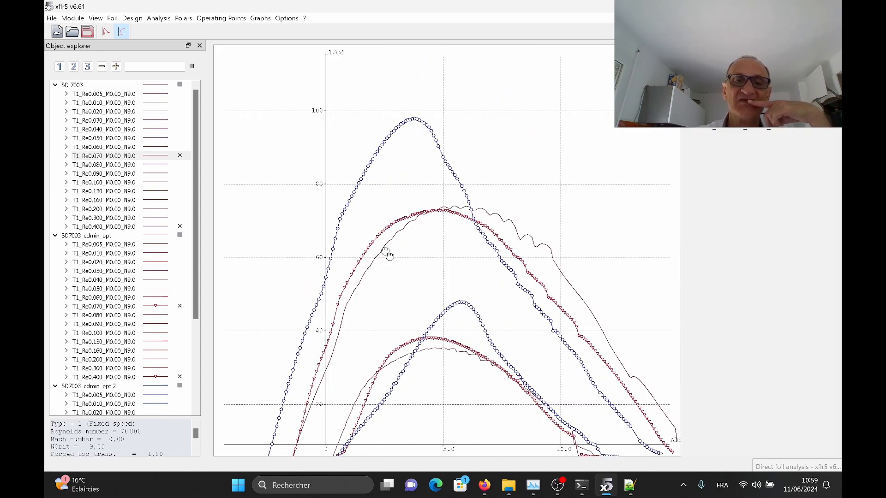
Step: Read the Min/Max Objectives section and its optimization_type table in the Xoptfoil2 Optimization Task documentation
scroll(389, 254, up, 2)
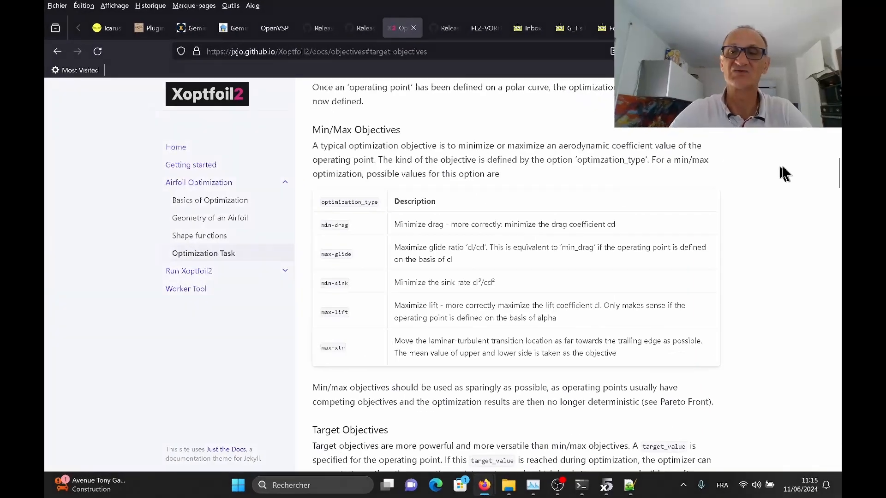
drag(839, 181, 839, 179)
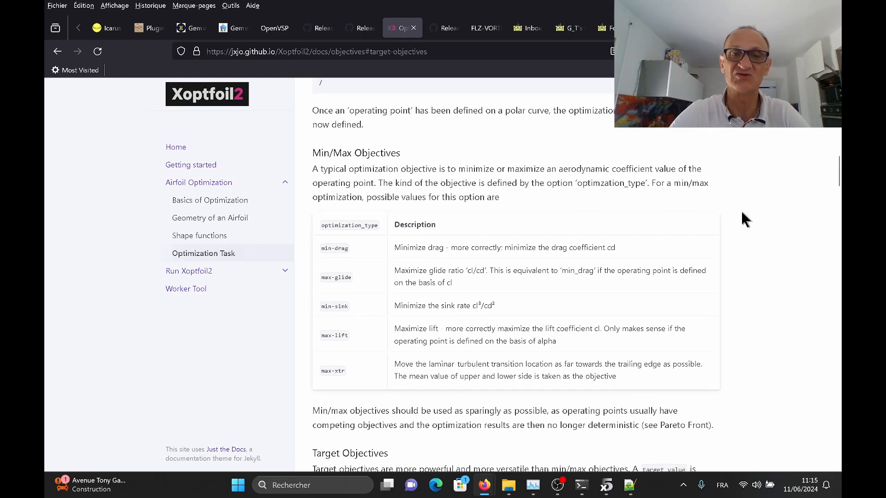
scroll(710, 217, down, 2)
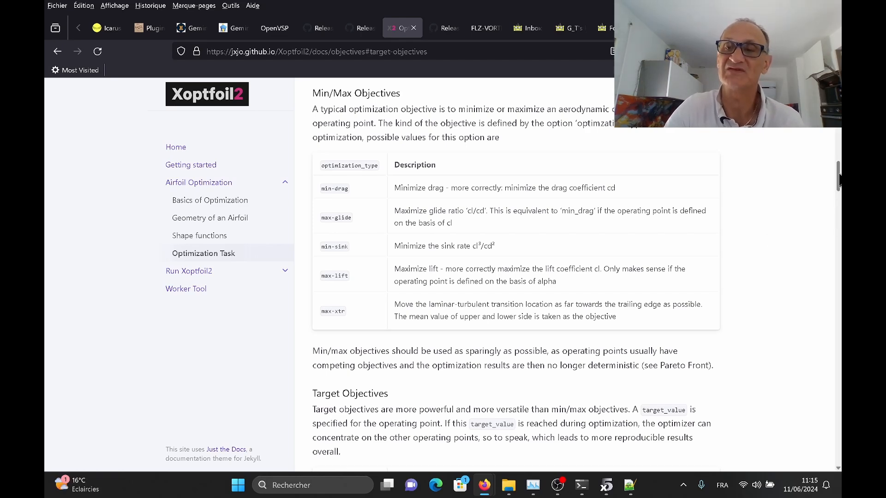
scroll(838, 180, down, 1)
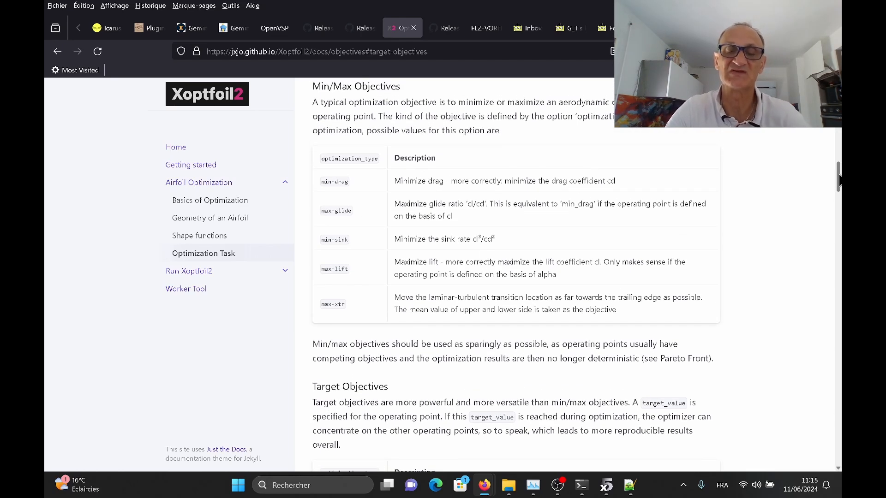
Step: Examine the Target Objectives section, highlighting the description of the target-drag option
drag(837, 174, 839, 186)
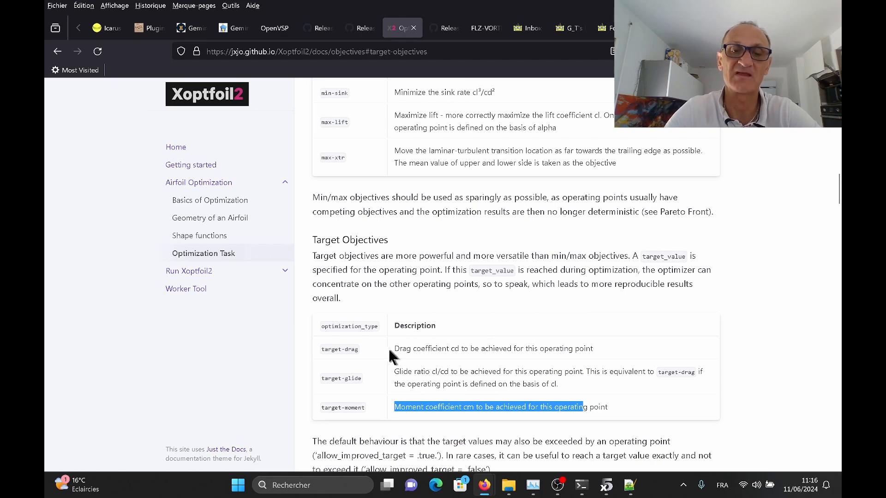
drag(395, 349, 598, 352)
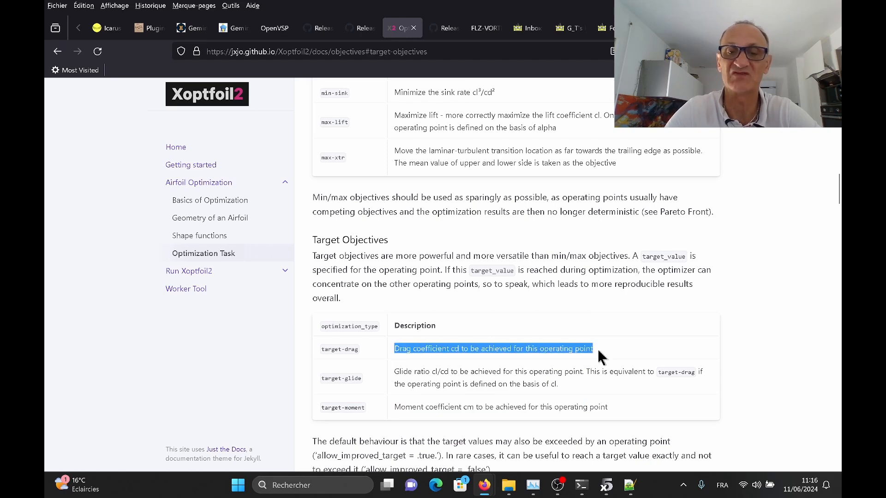
scroll(563, 316, down, 2)
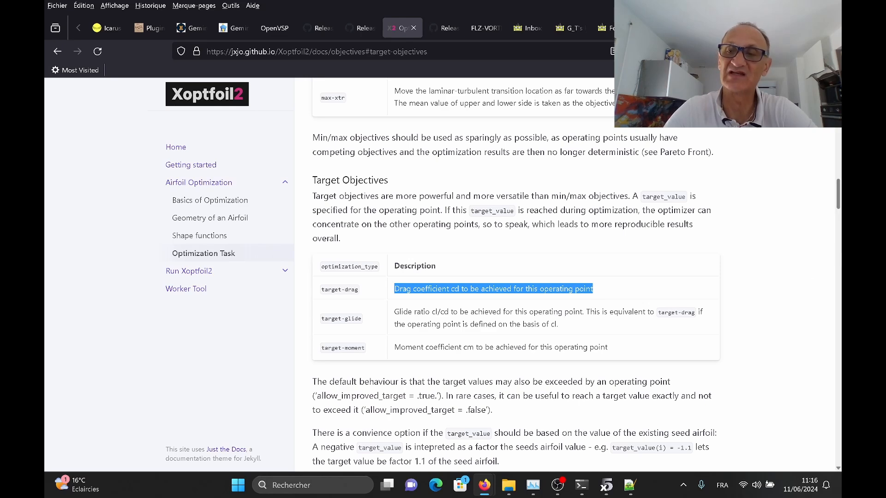
drag(837, 188, 838, 191)
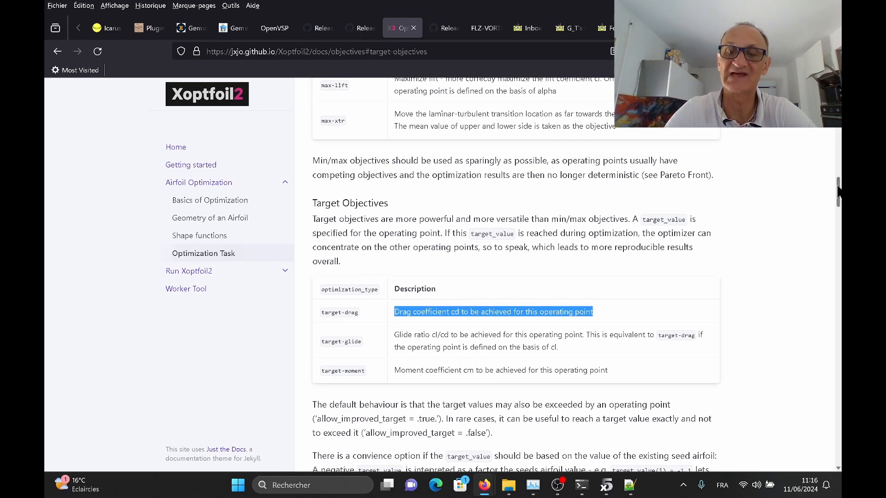
Step: Locate SynerJ-95.dat in the SD7003_camb_thick folder, switch to xflr5 and load that airfoil into the project
key(alt+Tab)
click(231, 224)
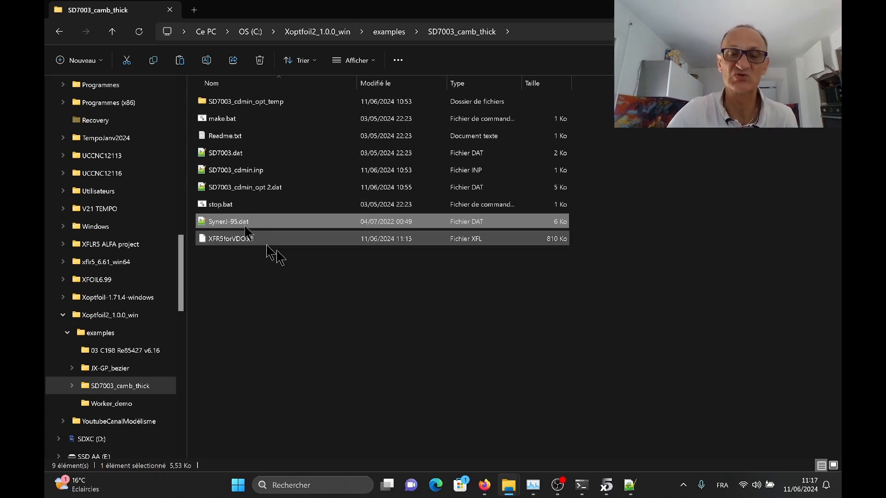
mouse_move(616, 492)
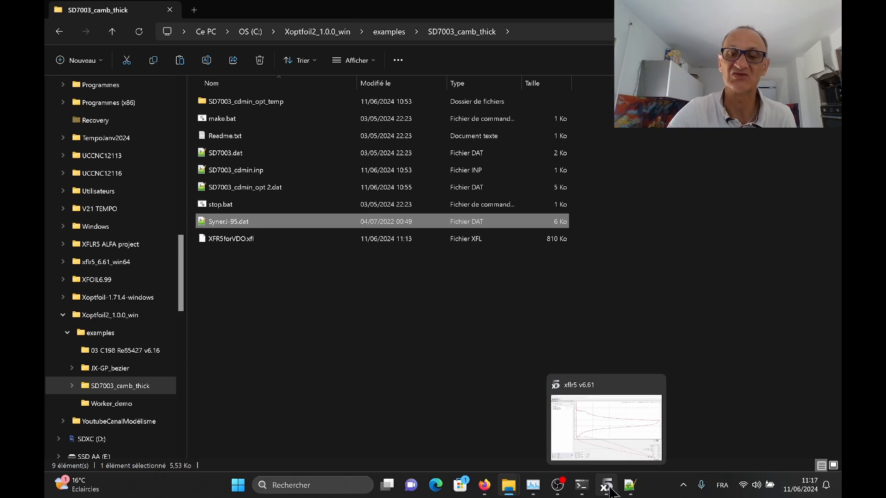
click(607, 487)
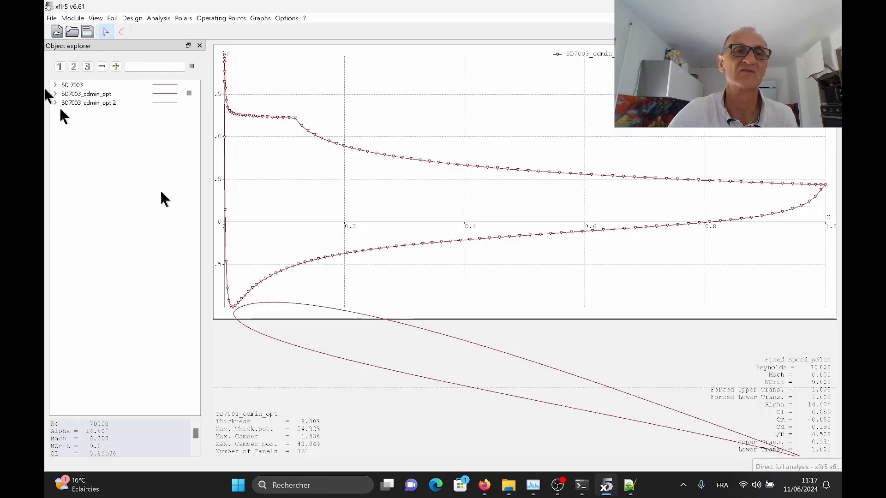
click(72, 32)
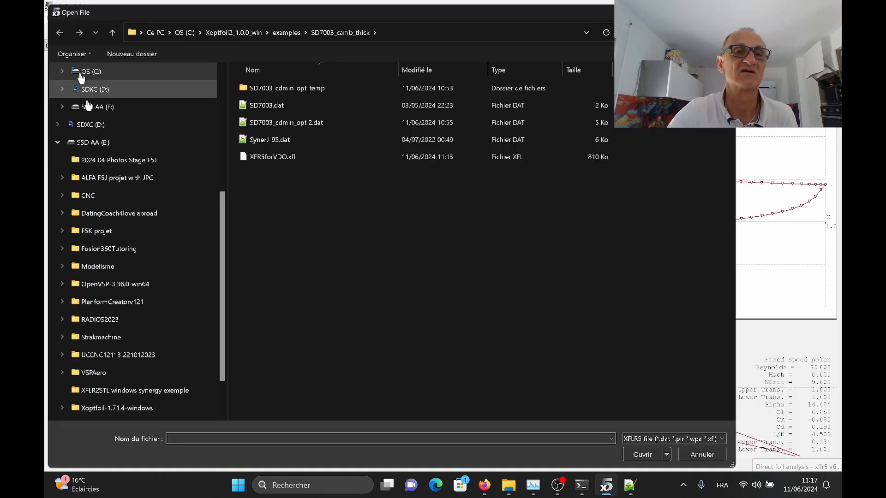
double_click(262, 140)
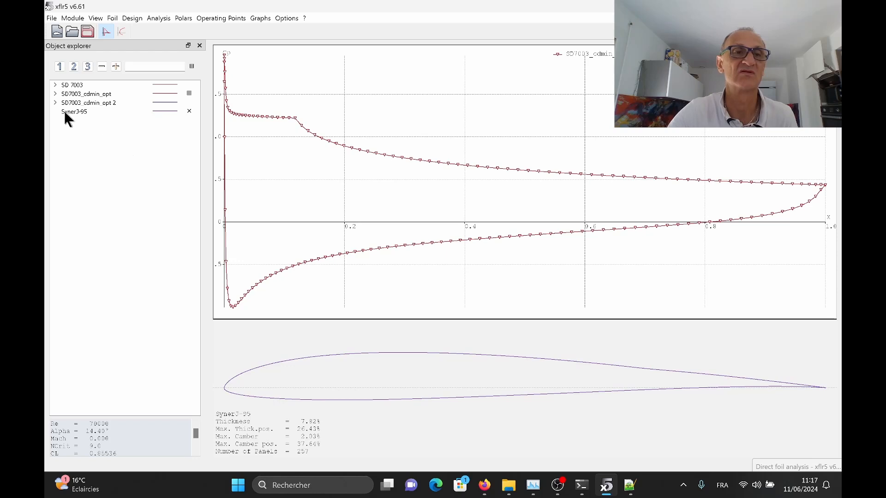
Step: Compare SynerJ-95's outline with the two optimized airfoils in Direct Foil Design and save the project
click(64, 112)
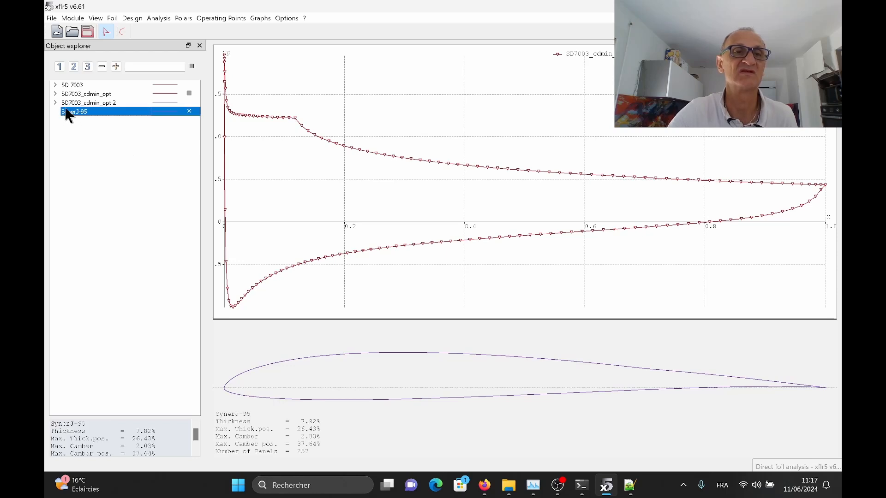
click(74, 19)
click(89, 41)
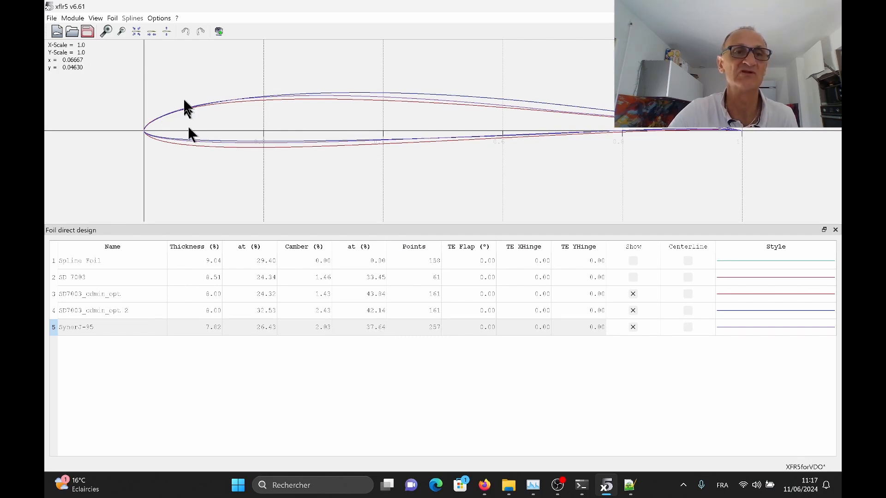
click(86, 31)
Step: Return to XFoil Direct Analysis and show the Re 0.090 polar of SynerJ-95
click(68, 19)
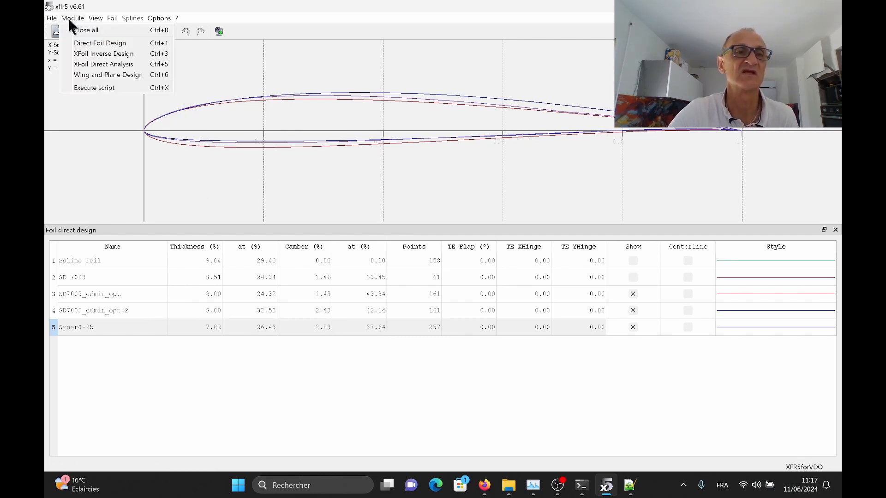
click(88, 65)
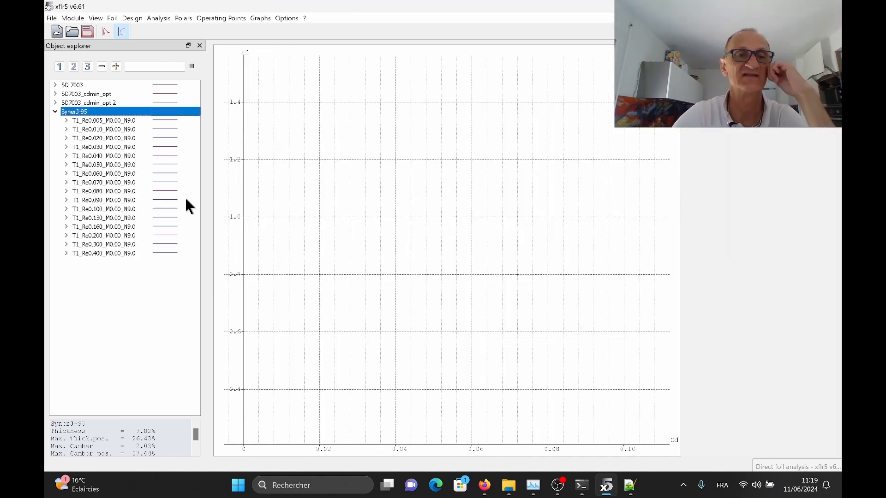
click(185, 200)
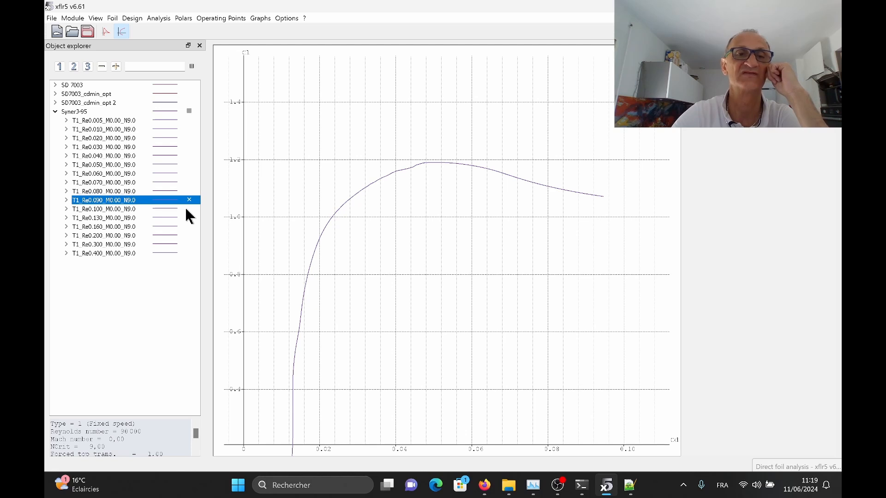
Step: Add SynerJ-95's Re 0.100 polar to the plot and examine both polars' lift coefficient against angle of attack in Graph 2
click(188, 209)
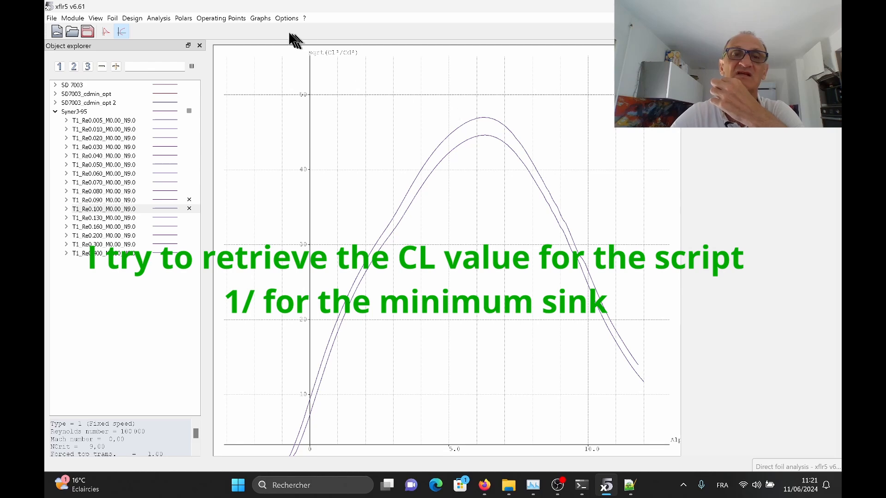
click(260, 18)
click(258, 31)
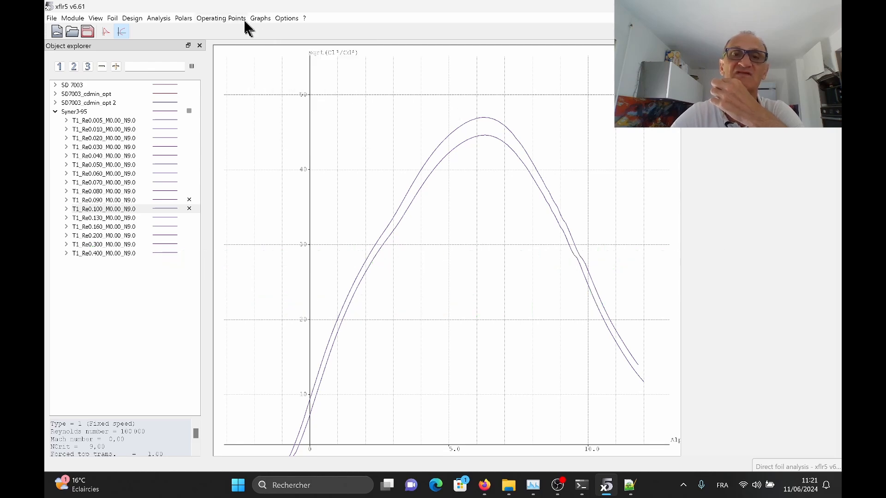
click(254, 21)
click(268, 39)
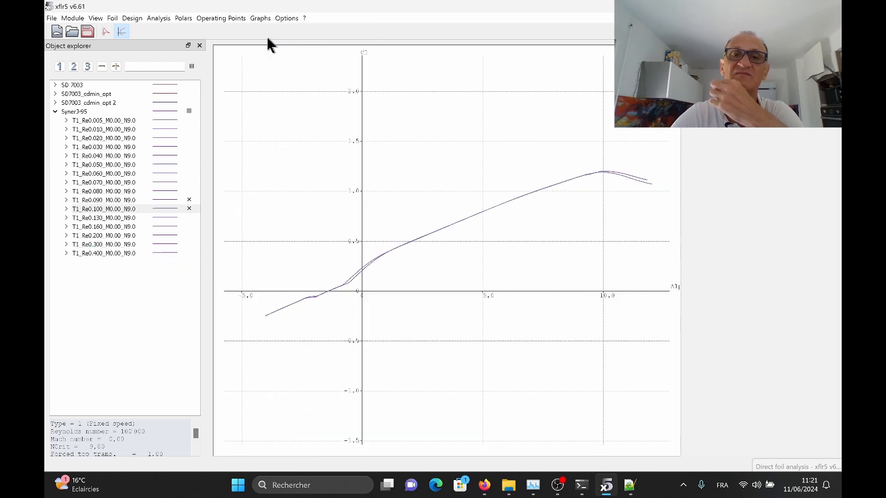
drag(408, 129, 327, 153)
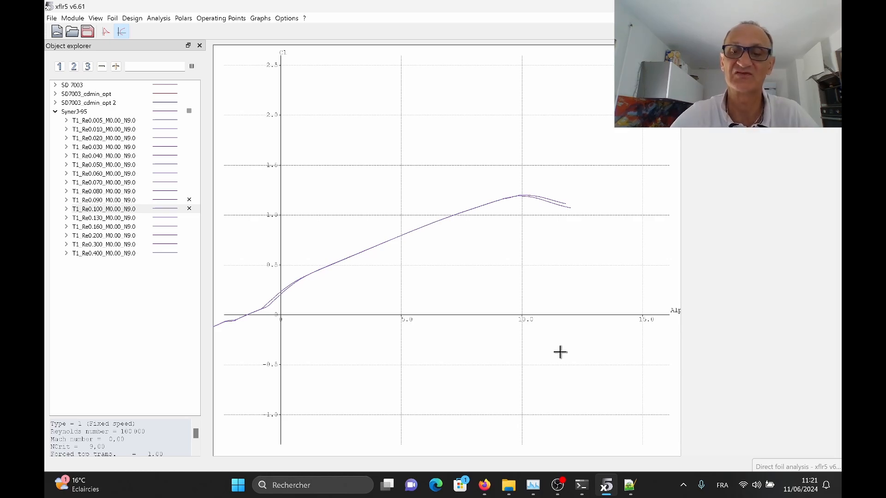
Step: Switch to SD7003_cdmin.inp in Notepad++ and set op_point(1) to 0.91 and optimization_type(1) to 'min-sink'
key(alt+Tab)
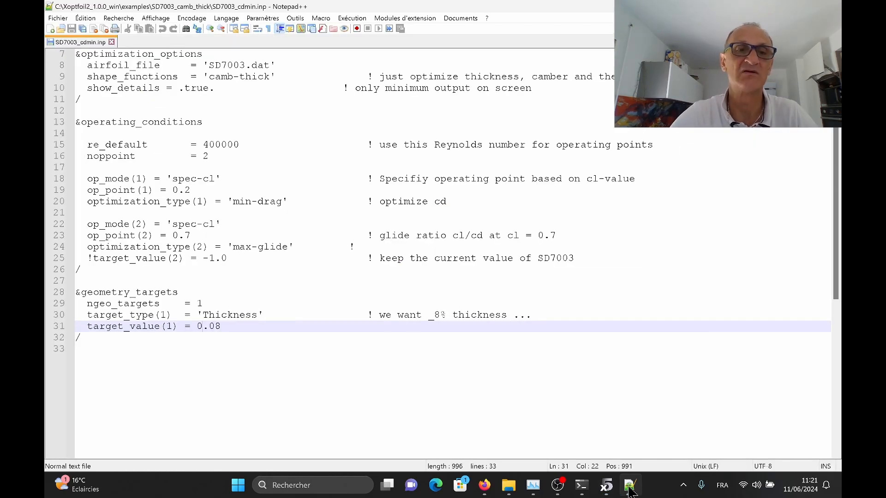
double_click(190, 190)
text(9)
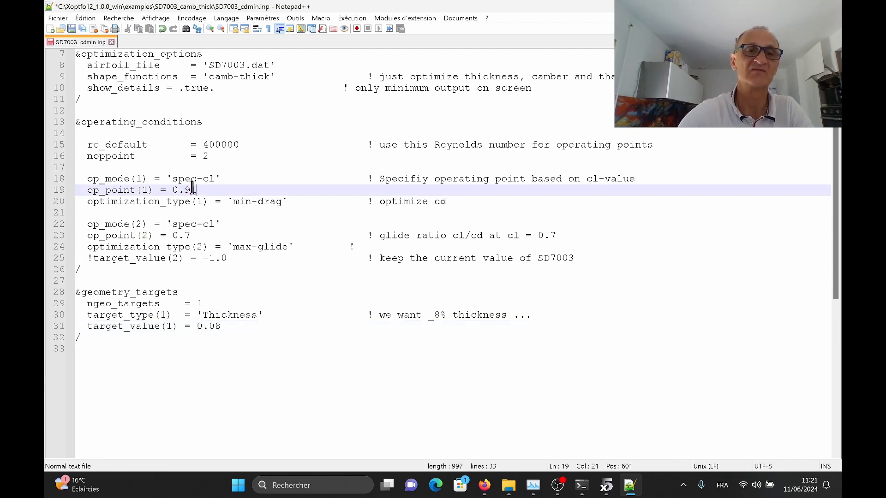
text(1)
click(238, 203)
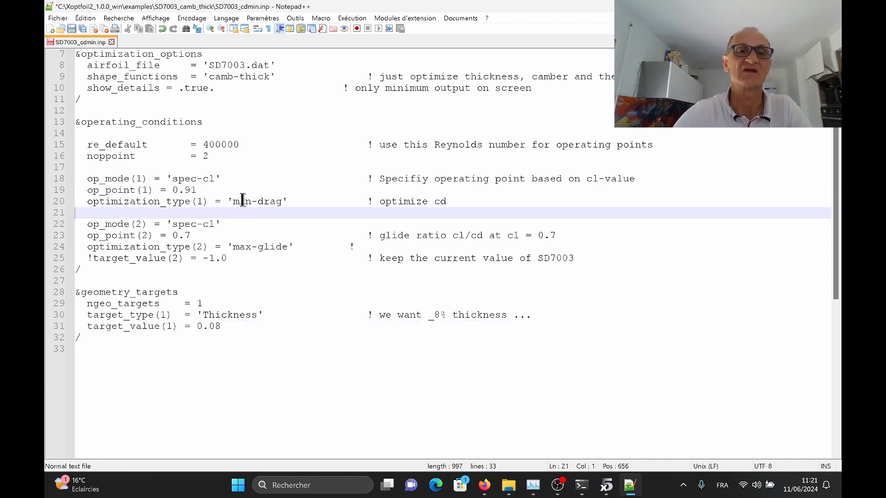
double_click(269, 201)
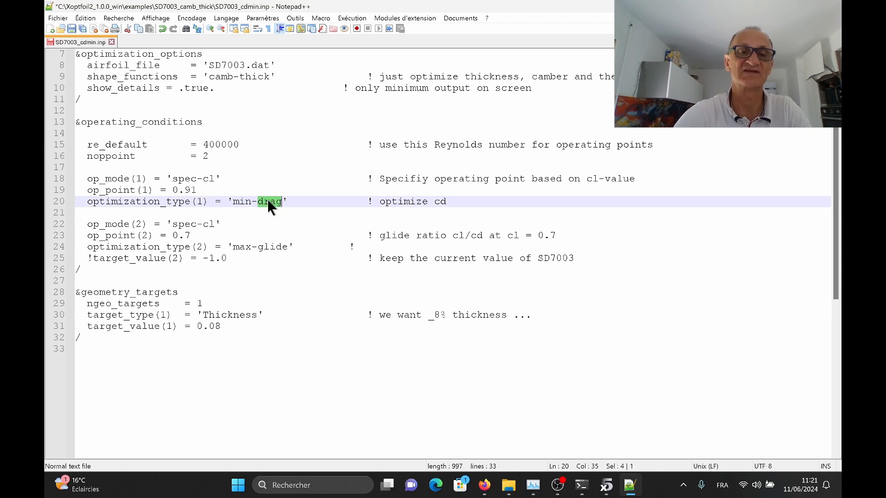
text(sink)
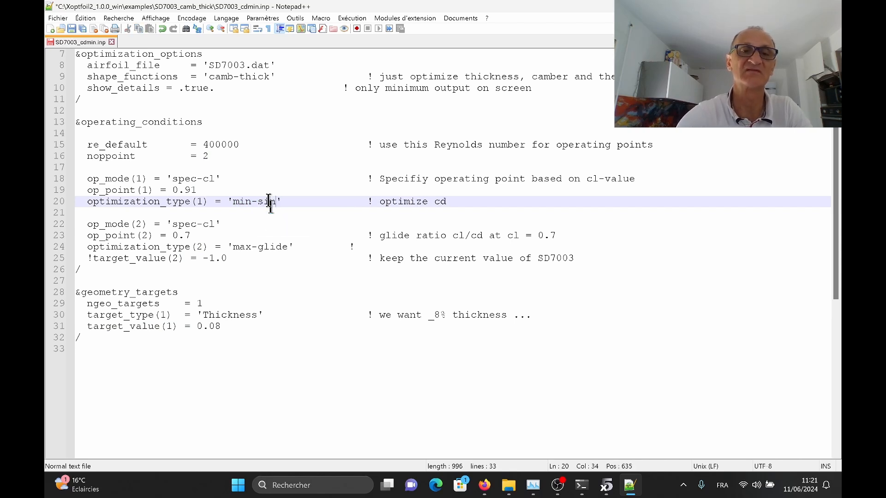
Step: Select the decimal of op_point(2), switch to xflr5 and show SynerJ-95's Cl/Cd versus Cl curves in Graph 4
double_click(189, 236)
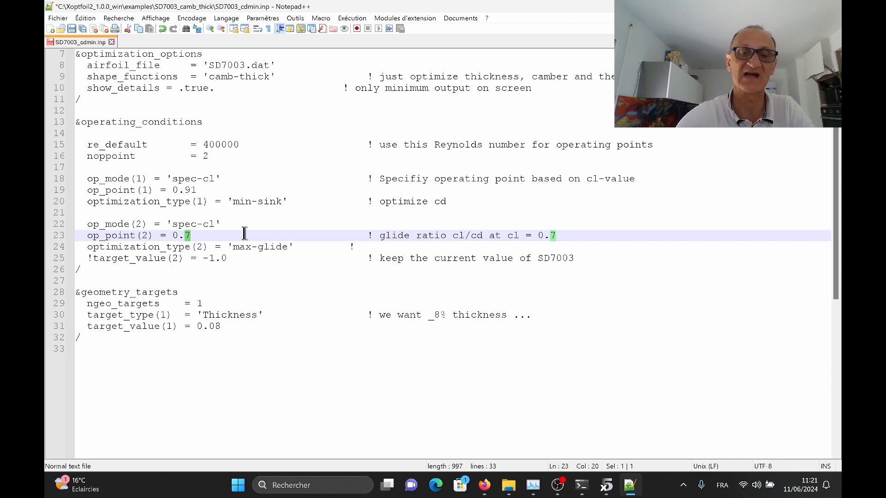
mouse_move(632, 493)
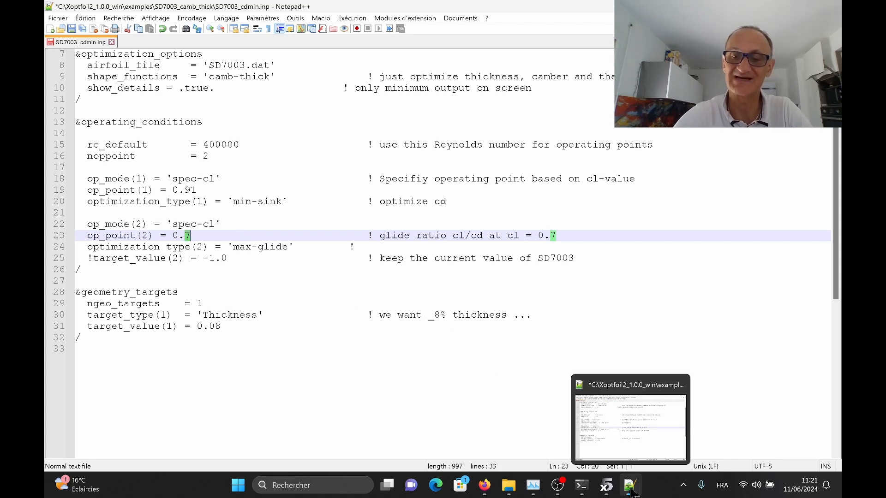
click(608, 487)
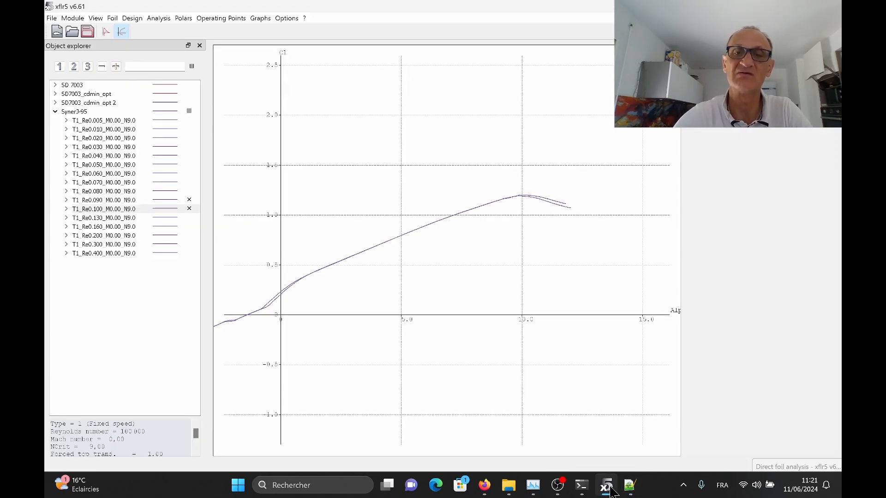
click(254, 19)
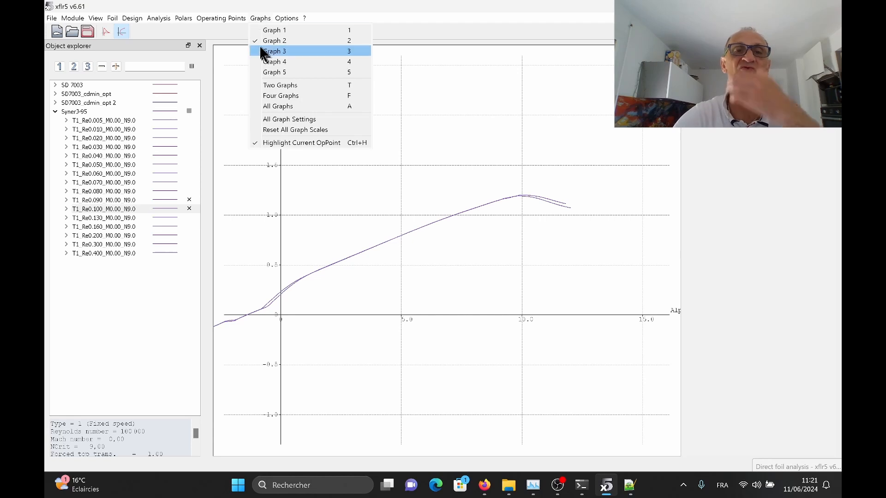
click(267, 52)
click(261, 19)
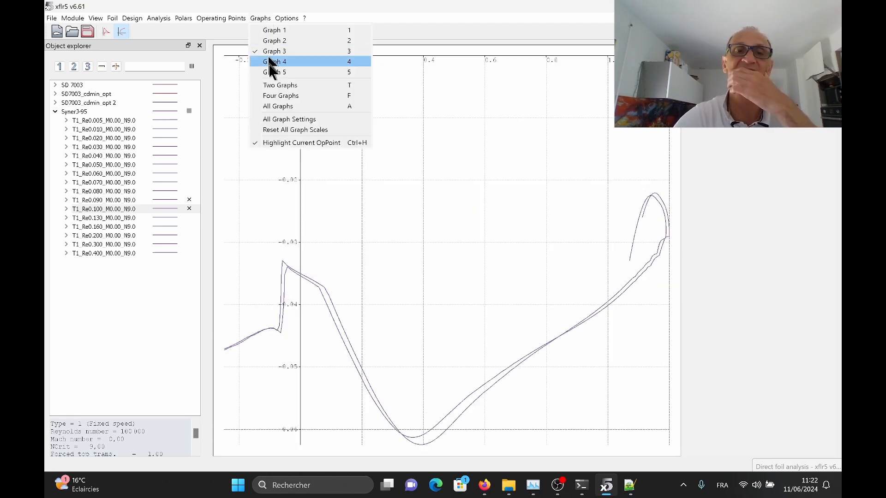
click(272, 61)
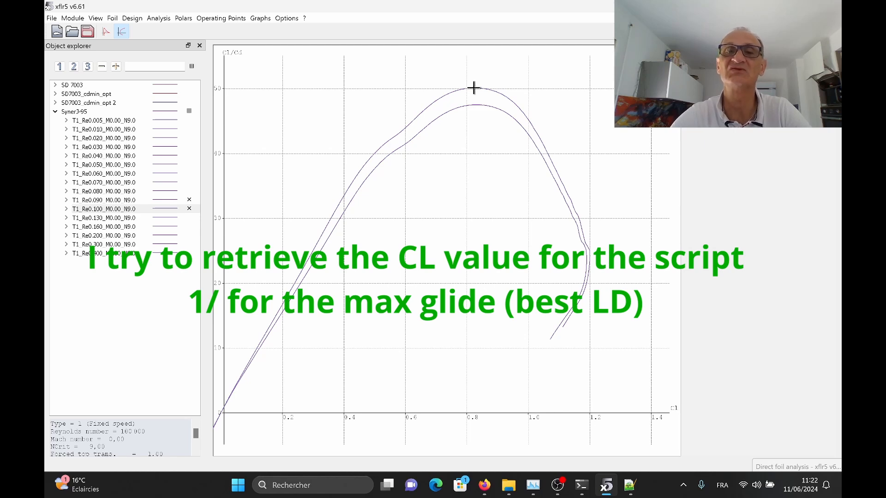
Step: Return to Notepad++ and set op_point(2) to 0.82 for the max-glide objective
click(630, 485)
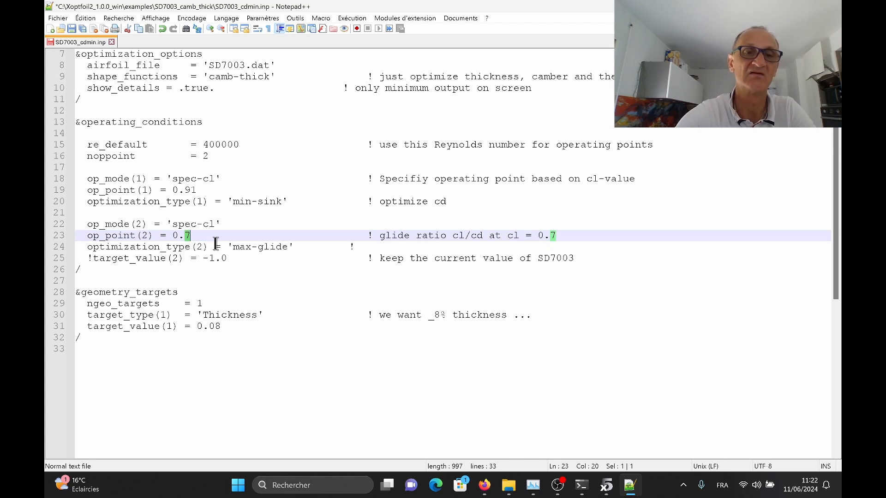
text(83)
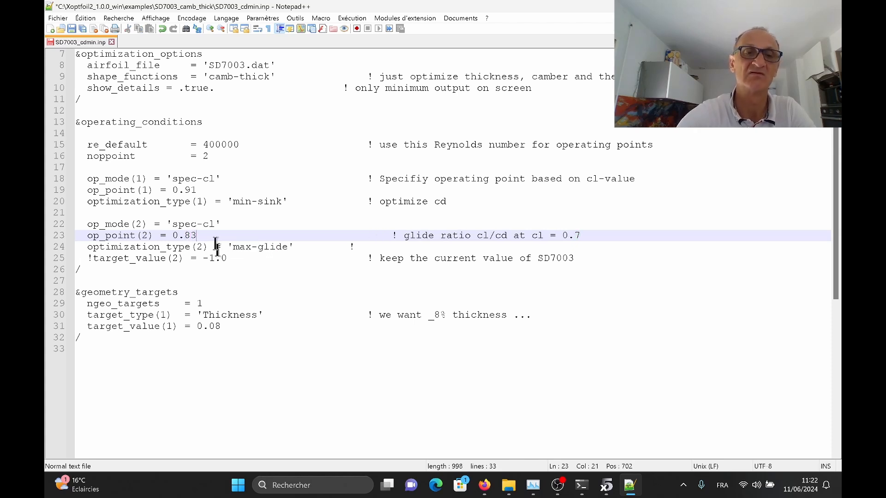
key(BackSpace)
text(2)
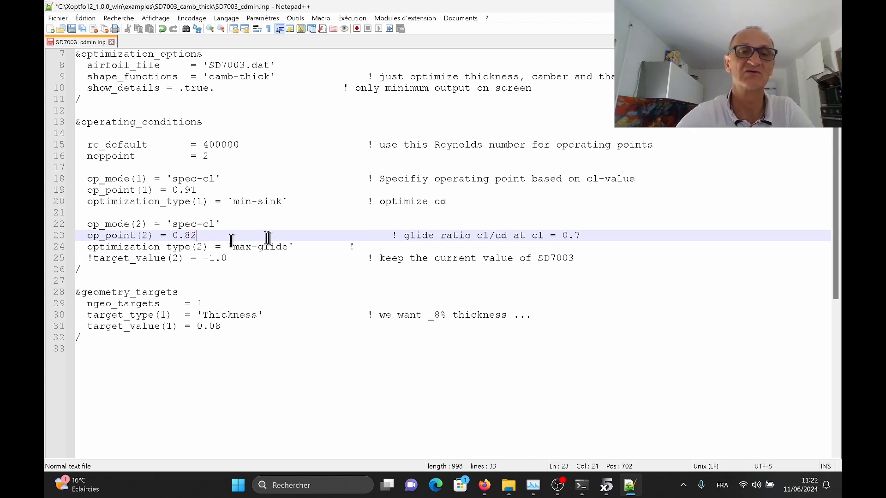
click(258, 258)
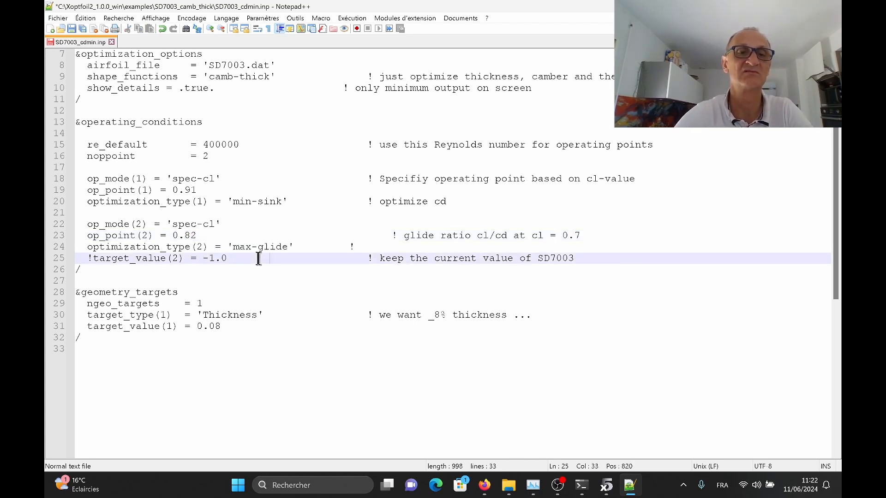
Step: Switch to xflr5, open Direct Foil Design and check SynerJ-95's thickness in the foil table
click(604, 485)
click(73, 18)
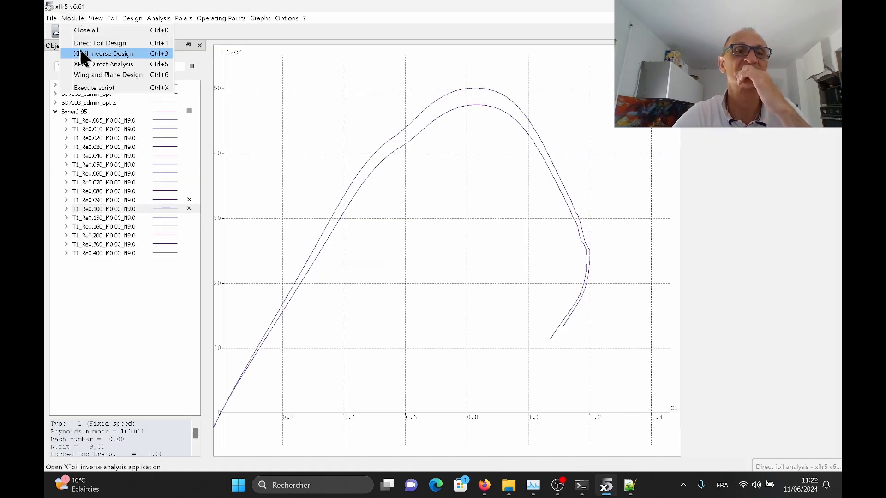
click(88, 40)
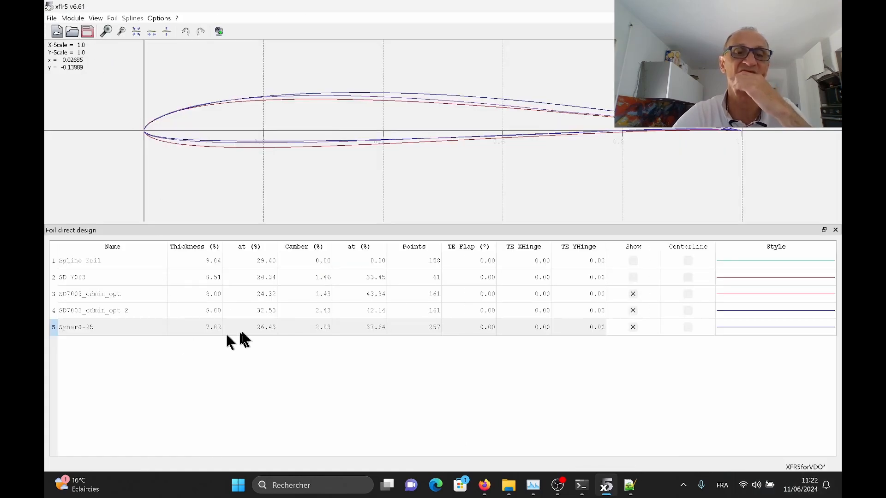
click(213, 330)
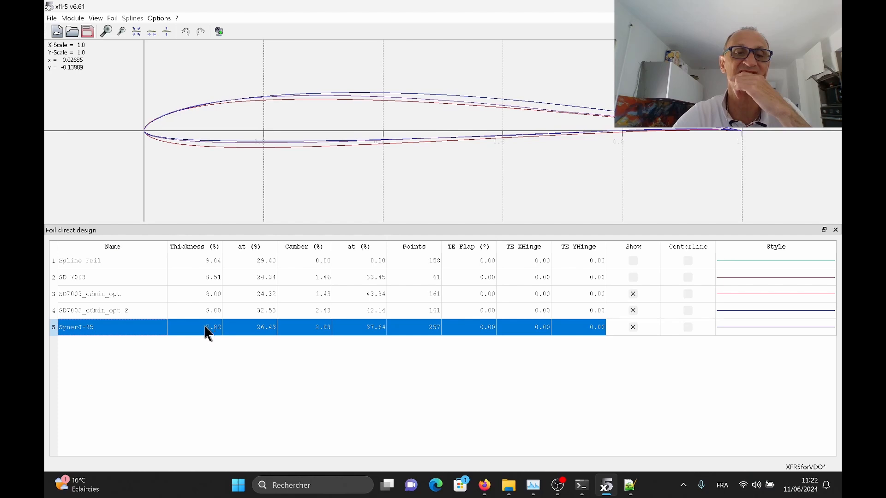
click(781, 6)
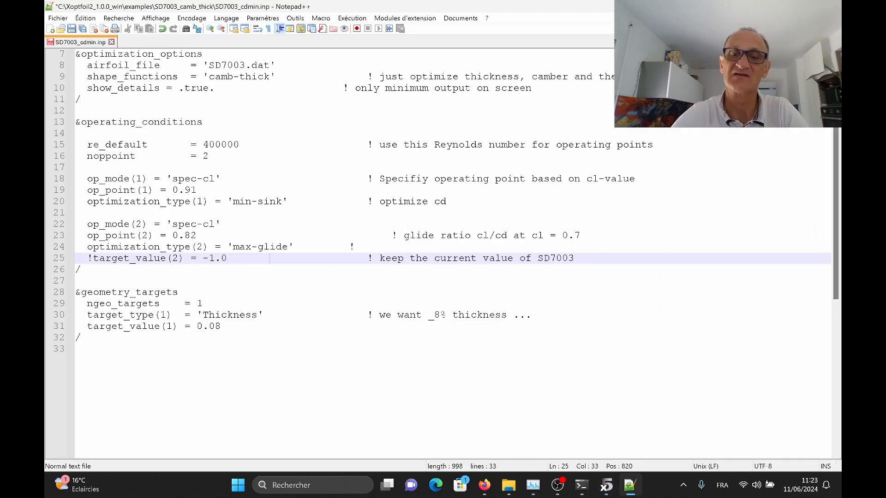
Step: Back in Notepad++, set the thickness target_value(1) to 0.0782 and update its comment to 7.82% thickness
click(630, 485)
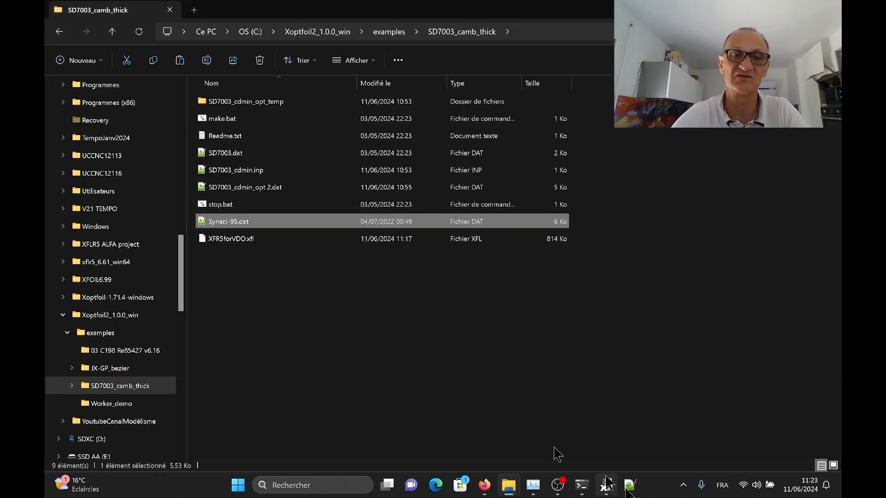
click(629, 484)
double_click(222, 326)
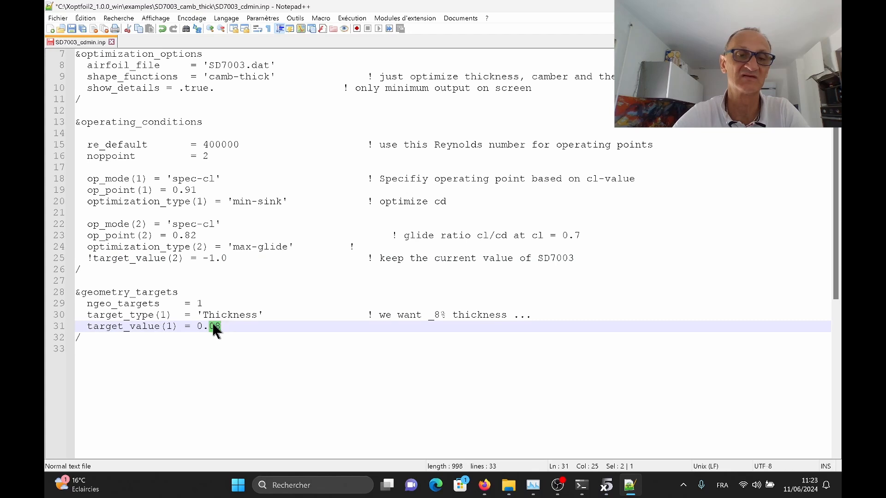
click(217, 327)
drag(217, 326, 227, 326)
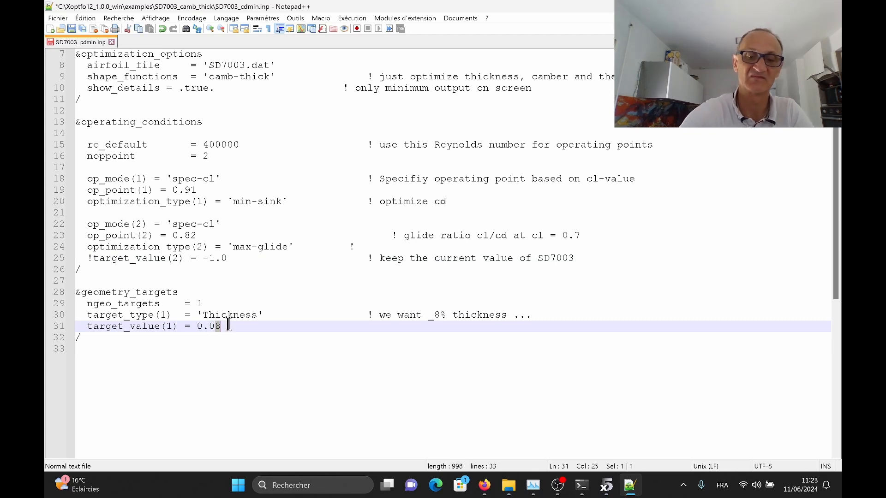
text(78)
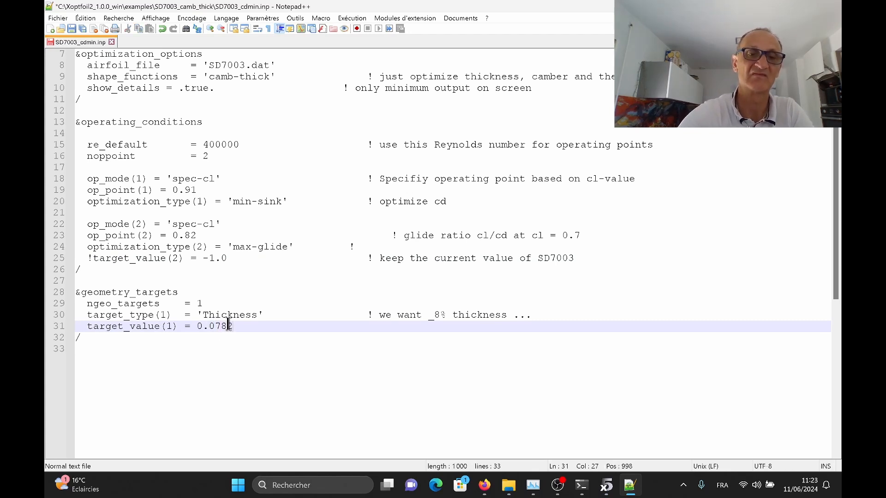
text(2)
double_click(432, 315)
text(7.82)
click(496, 245)
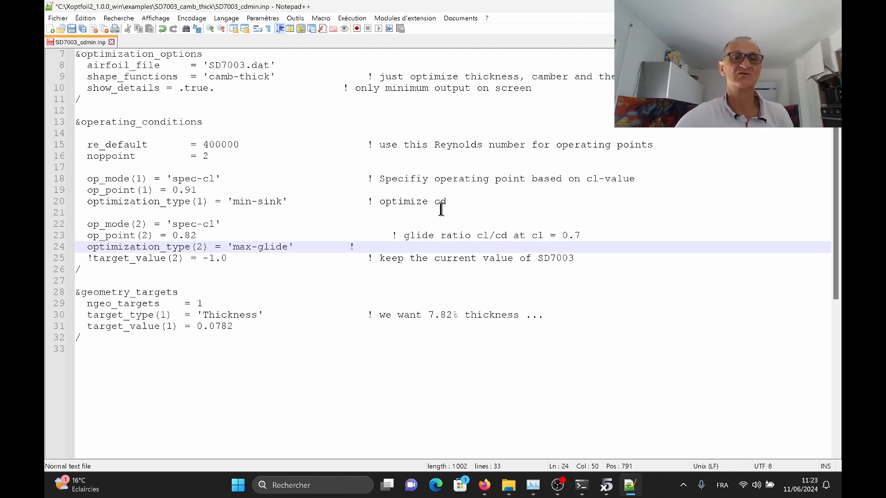
Step: Set re_default to 95000 under operating_conditions and save SD7003_cdmin.inp
drag(206, 143, 251, 144)
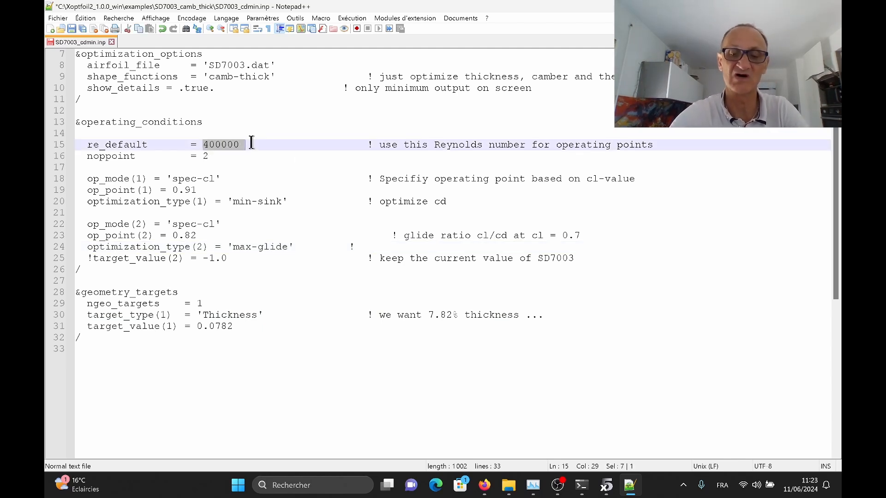
text(90000)
click(213, 143)
drag(213, 143, 216, 139)
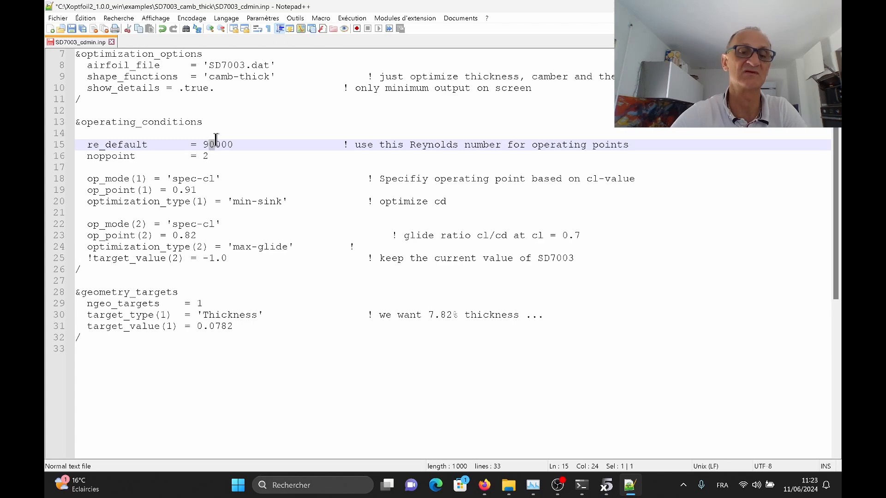
text(5)
click(258, 122)
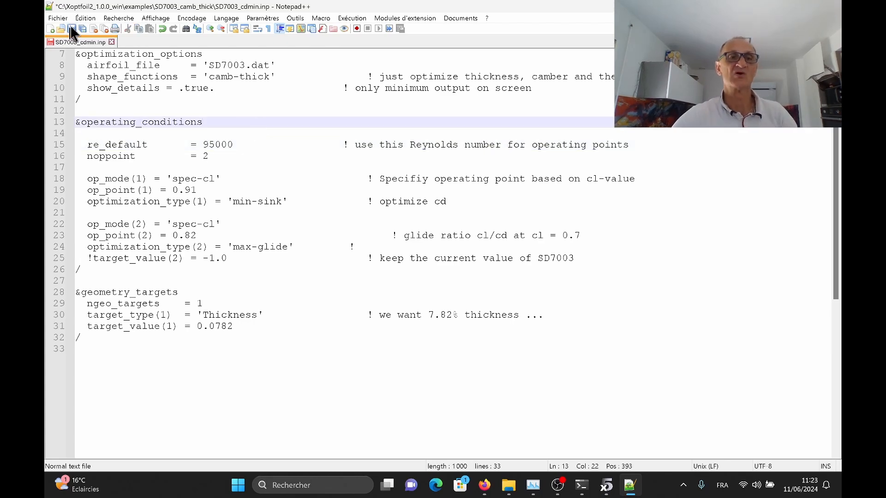
click(73, 31)
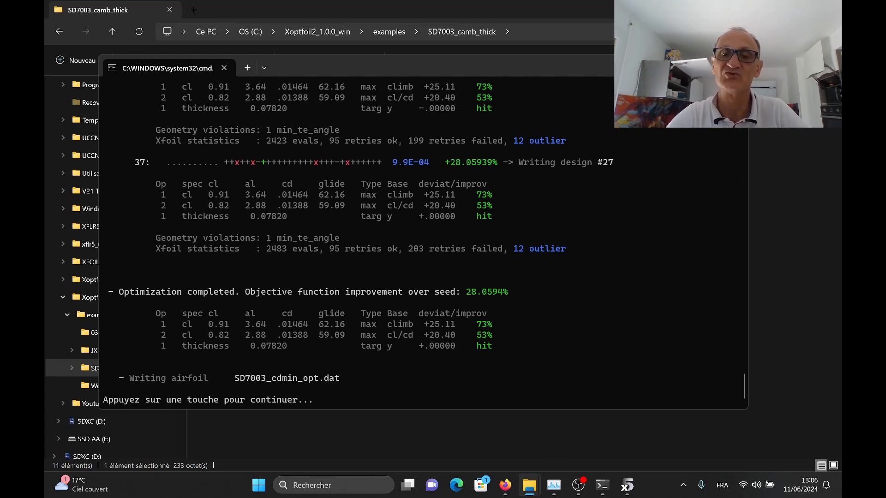
Step: Dismiss the completed optimization console, switch to xflr5 and compare the Re 0.090 lift curves of SynerJ-95 and SynerJ-95 opt
key(Return)
click(627, 485)
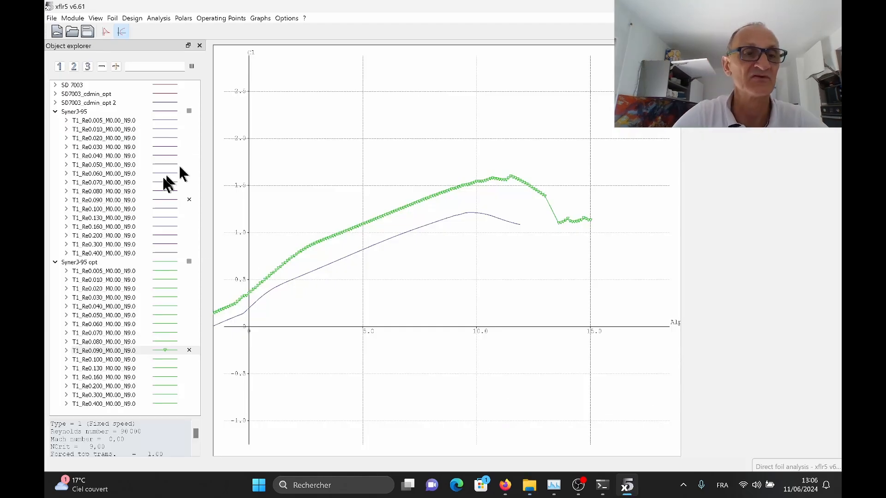
click(88, 262)
scroll(349, 244, up, 8)
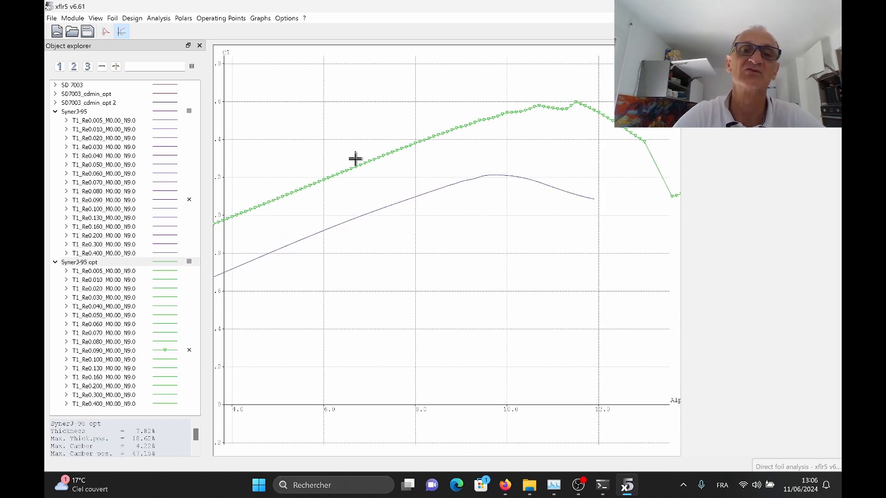
scroll(352, 188, down, 6)
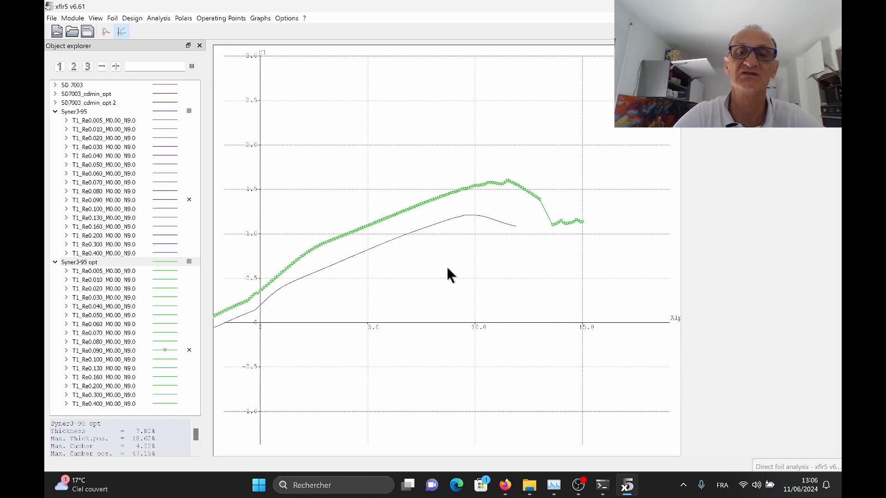
Step: Display Graph 1 and compare the Re 0.090 sqrt(Cl³/Cd²) curves of SynerJ-95 and SynerJ-95 opt
click(379, 246)
click(261, 18)
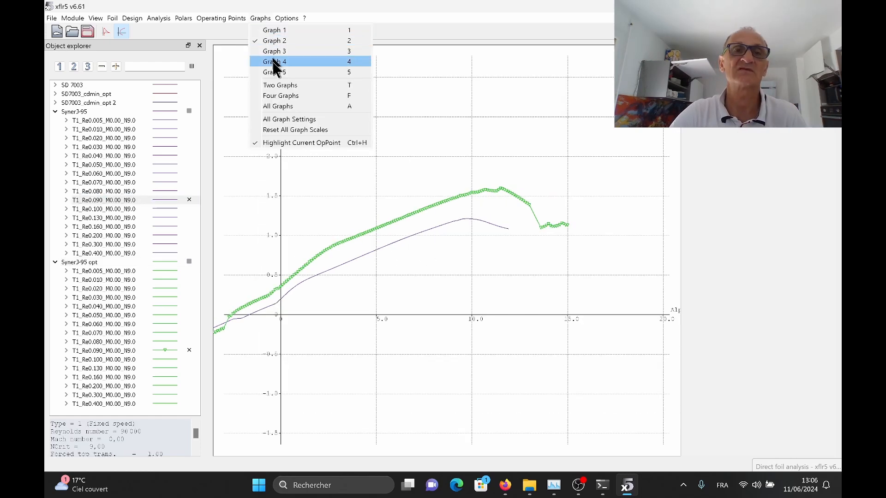
click(275, 30)
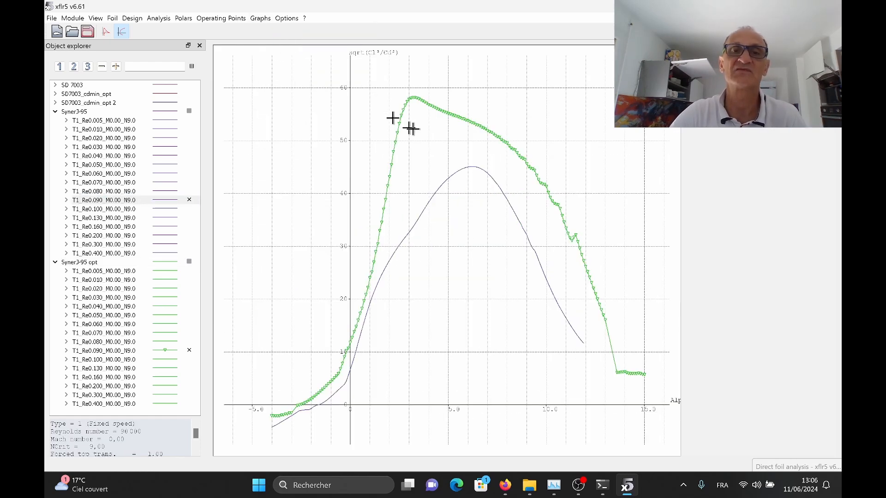
drag(431, 133, 395, 139)
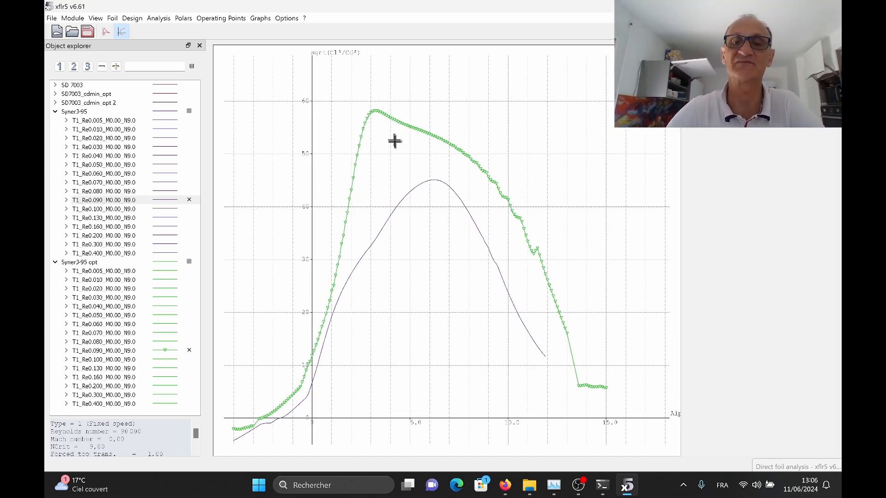
Step: Display Graph 5 and compare the Cl/Cd versus Cl curves of both foils at Re 0.090
click(261, 18)
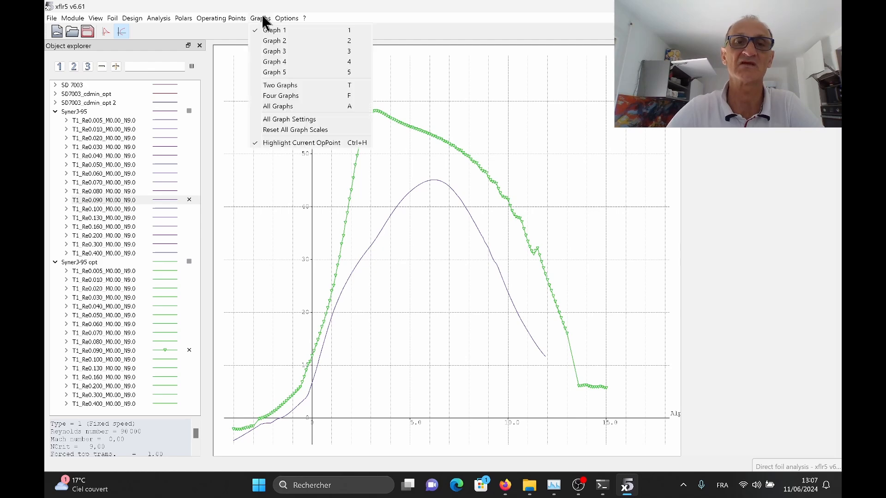
click(279, 74)
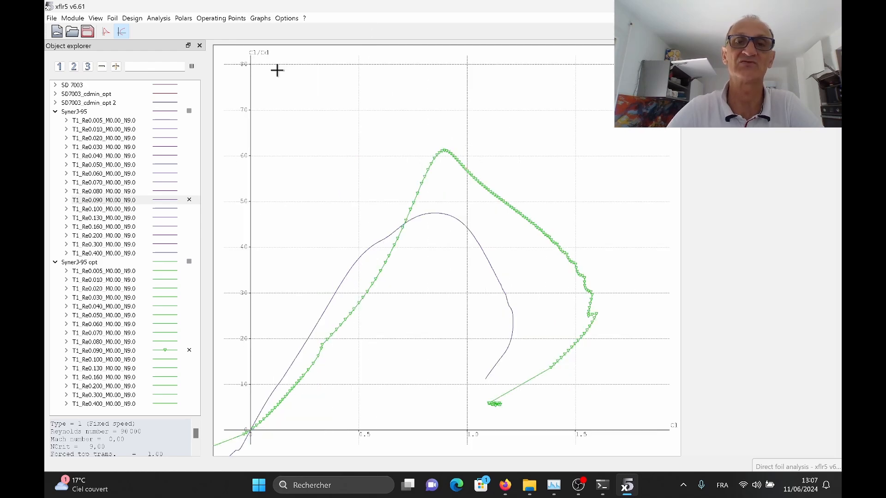
drag(399, 116, 391, 117)
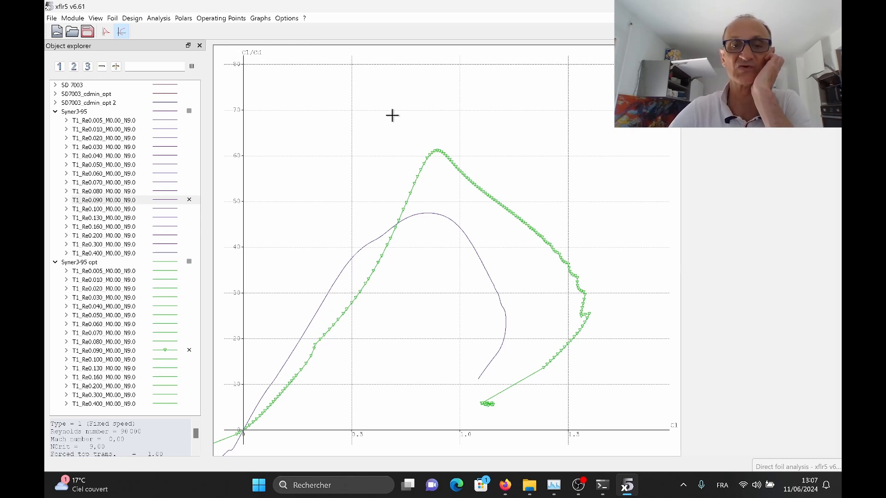
click(261, 19)
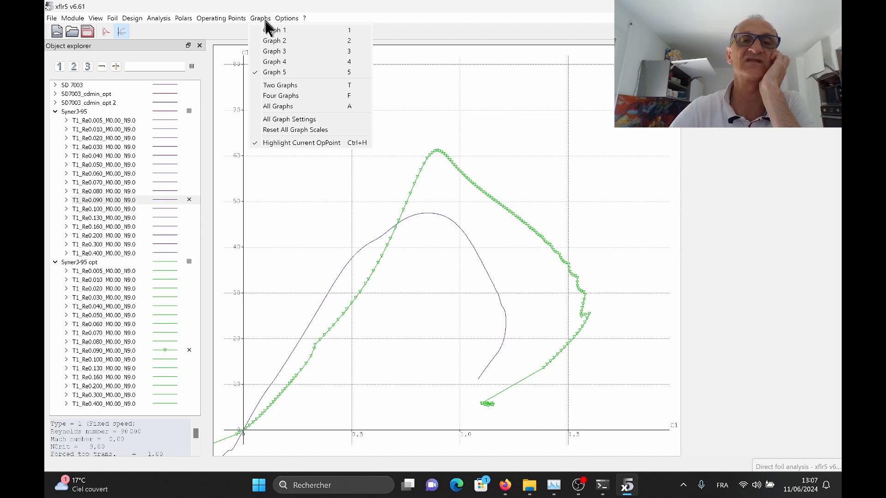
click(64, 225)
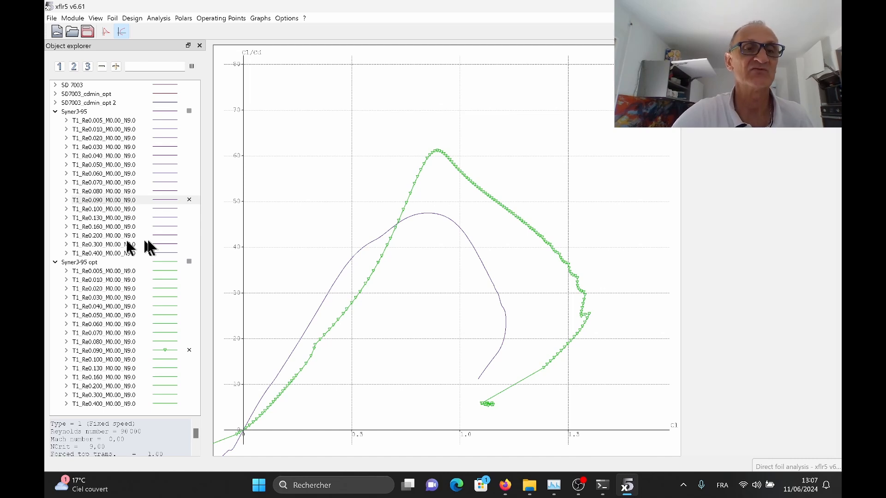
Step: Hide both Re 0.090 polars, show the Re 0.200 polars of SynerJ-95 and SynerJ-95 opt, and examine where their Cl versus Cd curves cross
click(189, 200)
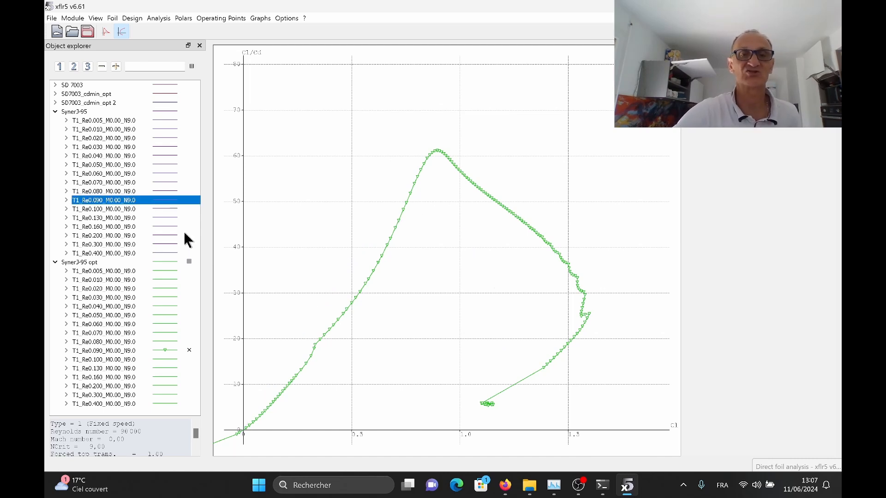
click(189, 350)
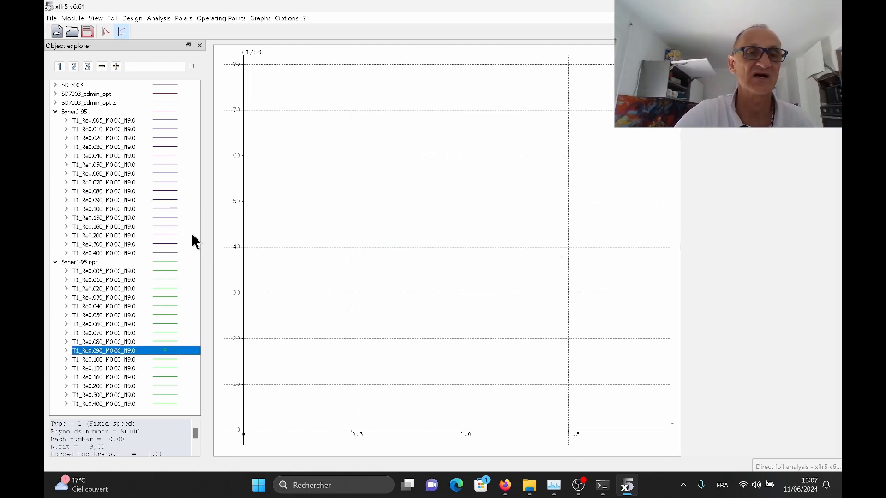
click(189, 385)
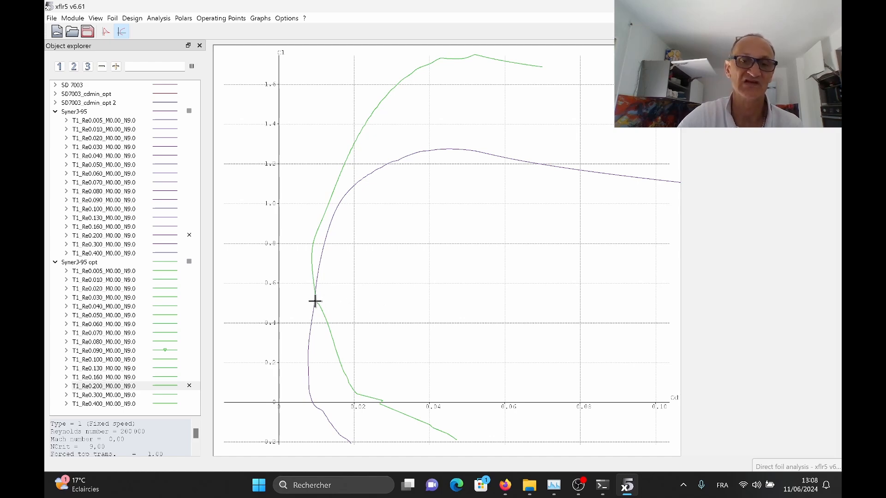
drag(315, 301, 318, 292)
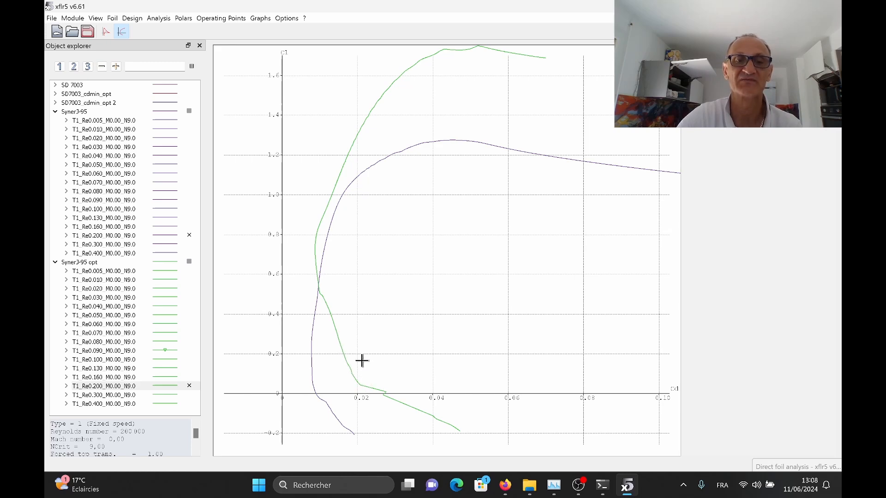
drag(320, 295, 320, 292)
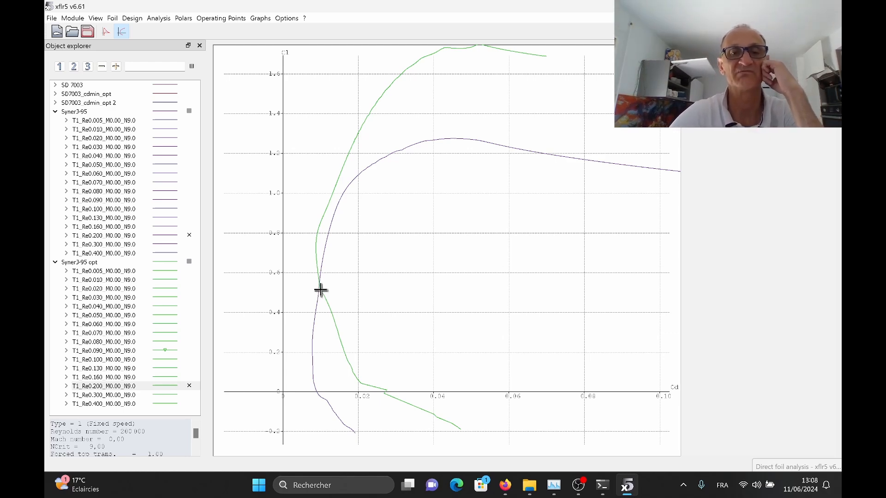
scroll(321, 291, down, 3)
mouse_move(343, 275)
mouse_down()
mouse_move(342, 266)
mouse_move(335, 281)
mouse_move(346, 281)
mouse_up()
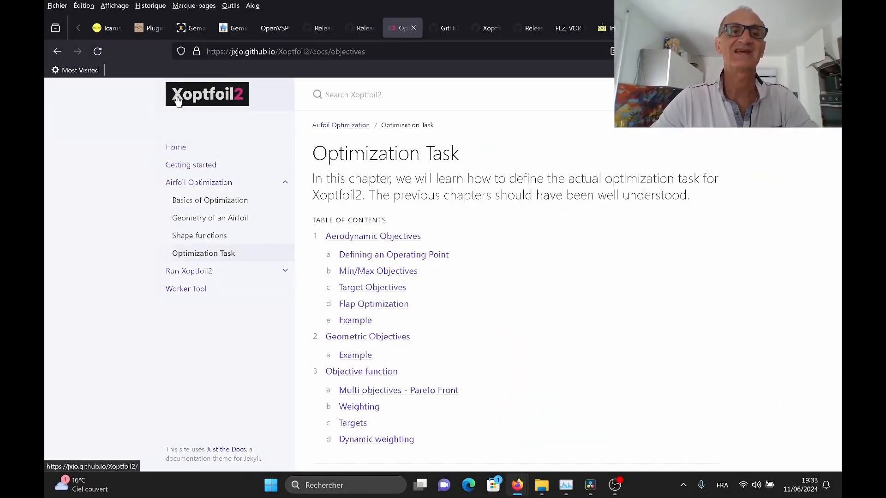
Step: In the Xoptfoil2 documentation, open the Shape functions chapter, highlight the &camb_thick_options heading and review the Bezier section
click(209, 203)
click(213, 222)
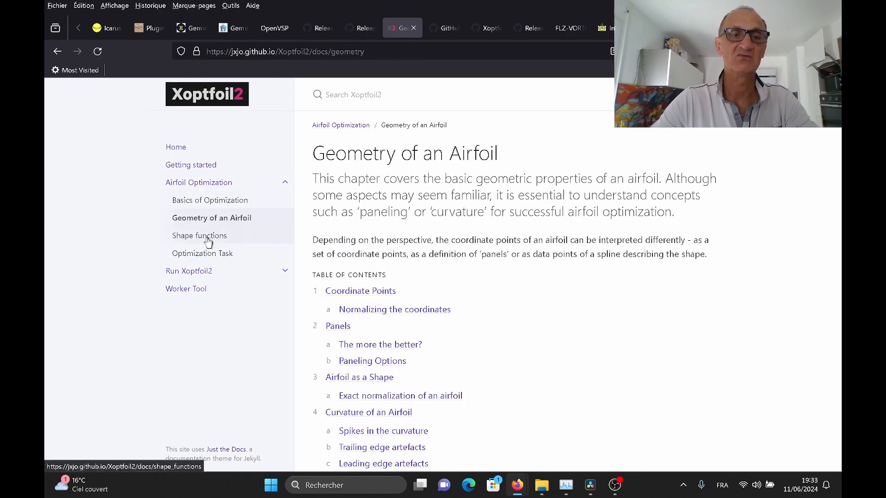
click(208, 241)
scroll(381, 242, down, 10)
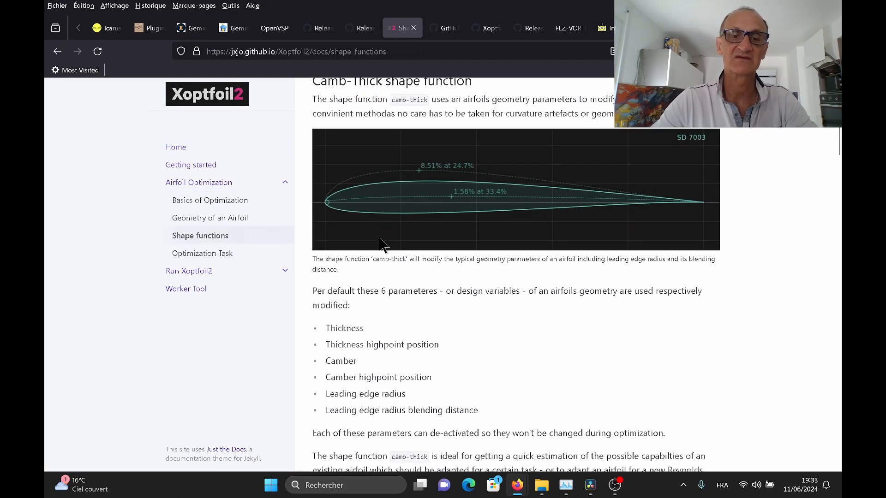
scroll(381, 245, down, 10)
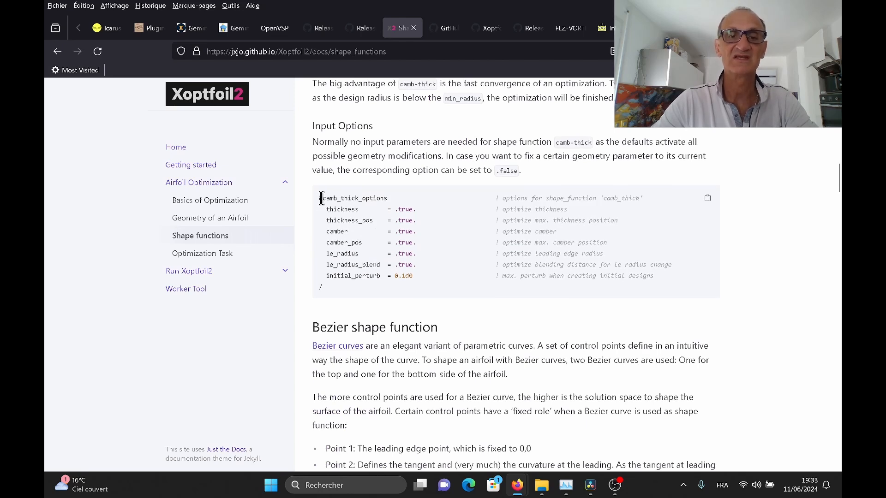
drag(322, 198, 397, 198)
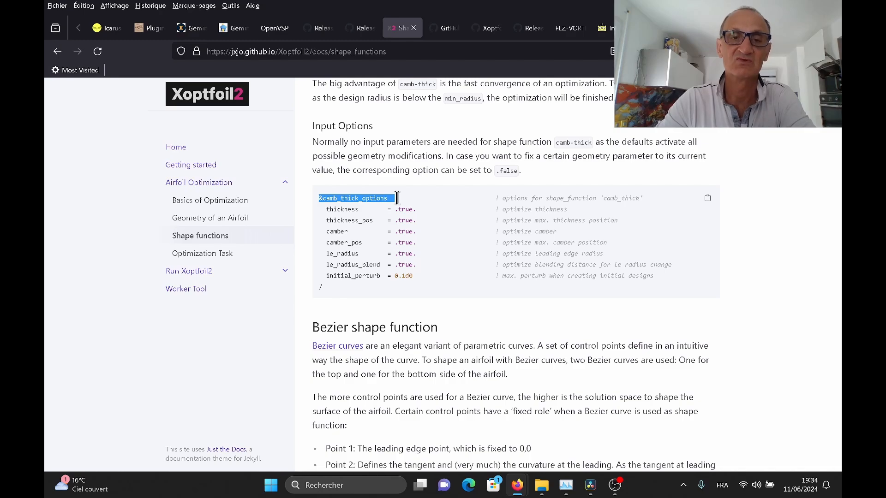
scroll(374, 217, down, 7)
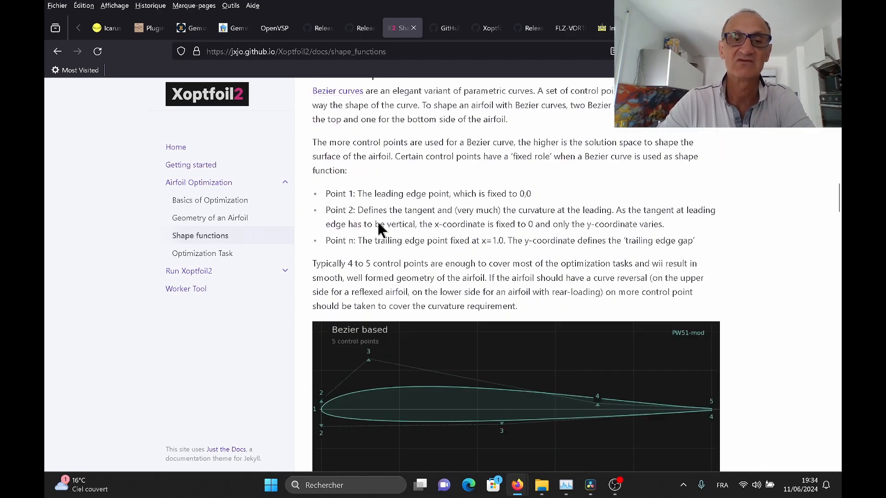
Step: Return to the Geometry of an Airfoil chapter and highlight the &paneling_options block under Paneling Options
click(210, 218)
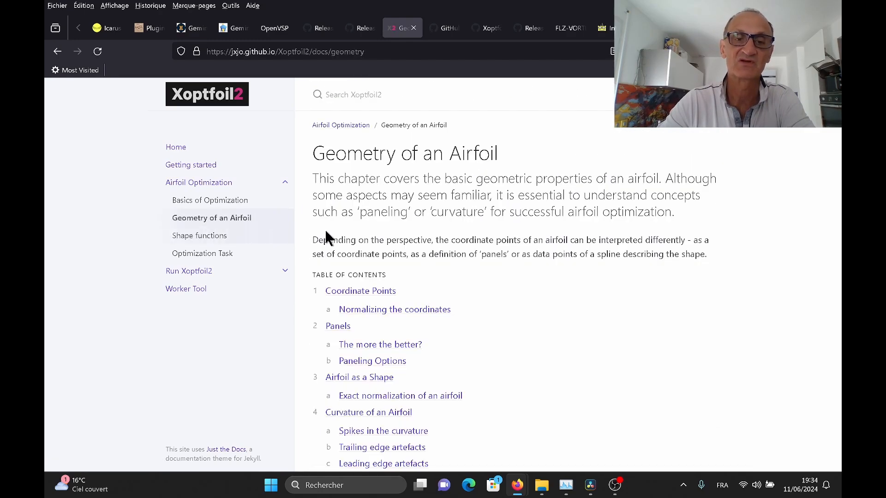
scroll(318, 249, down, 7)
scroll(310, 264, down, 15)
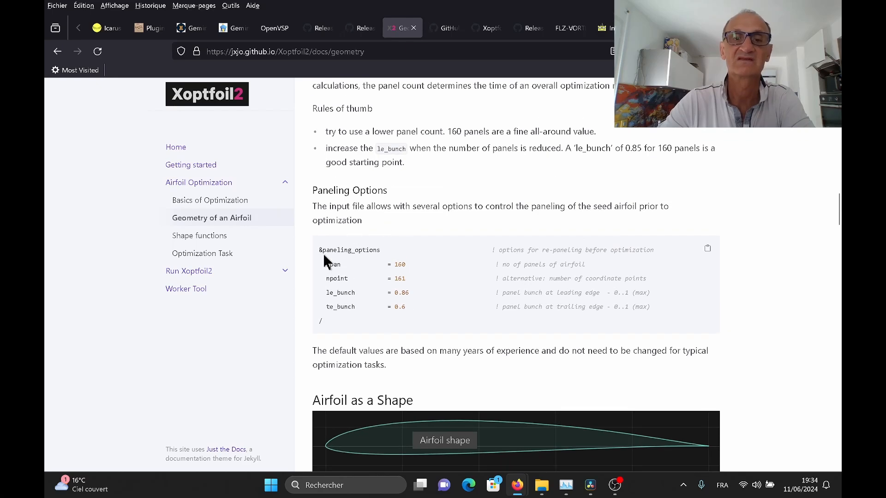
drag(322, 250, 423, 308)
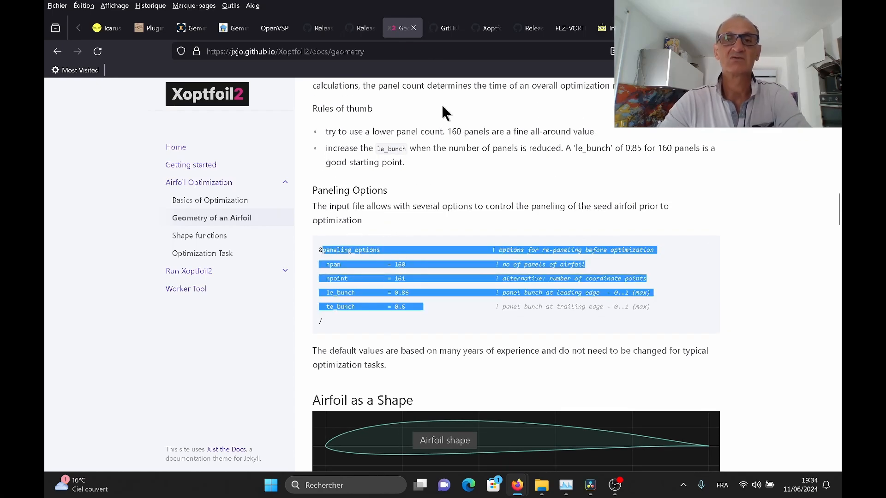
Step: Check the Xoptfoil-JX GitHub repository, switch to its Xoptfoil-JX.pdf reference and review the introduction and the &optimization_options table
click(443, 33)
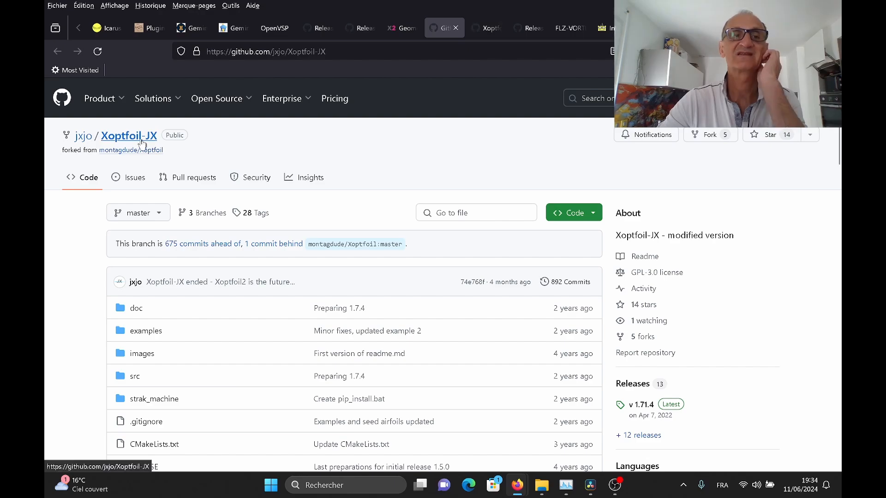
click(486, 28)
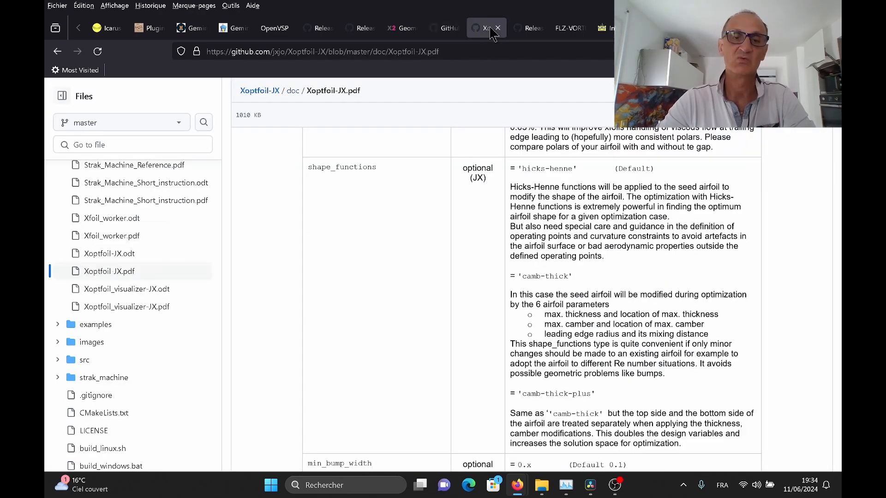
drag(838, 289, 839, 147)
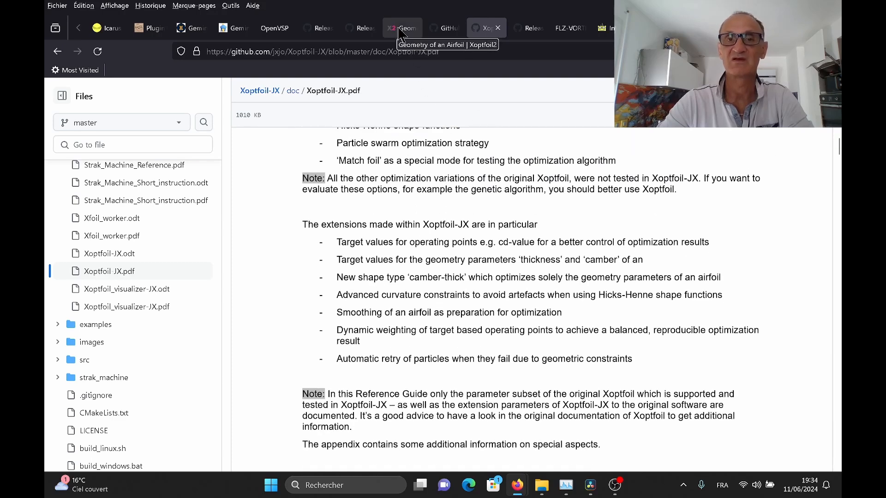
drag(839, 141, 839, 261)
scroll(729, 272, down, 2)
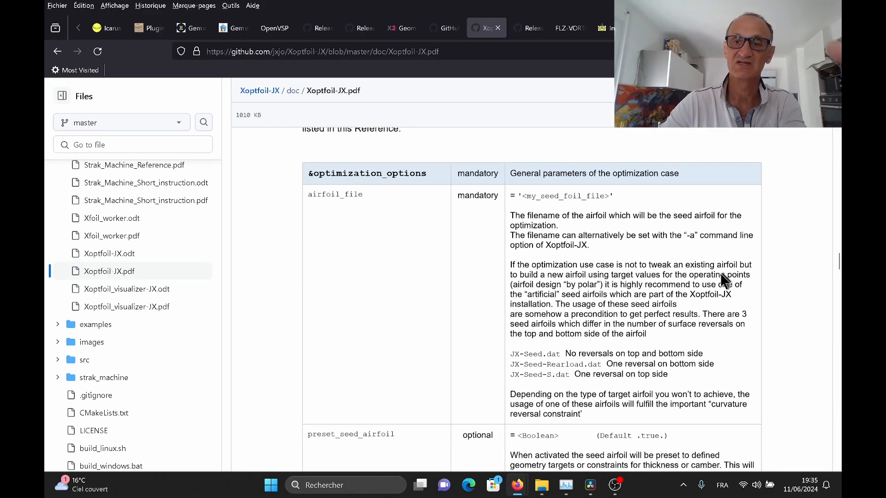
Step: Read through the &operating_conditions table in Xoptfoil-JX.pdf, covering noppoint, the flap settings, op_mode, op_point and optimization_type
scroll(708, 279, down, 7)
scroll(709, 287, down, 10)
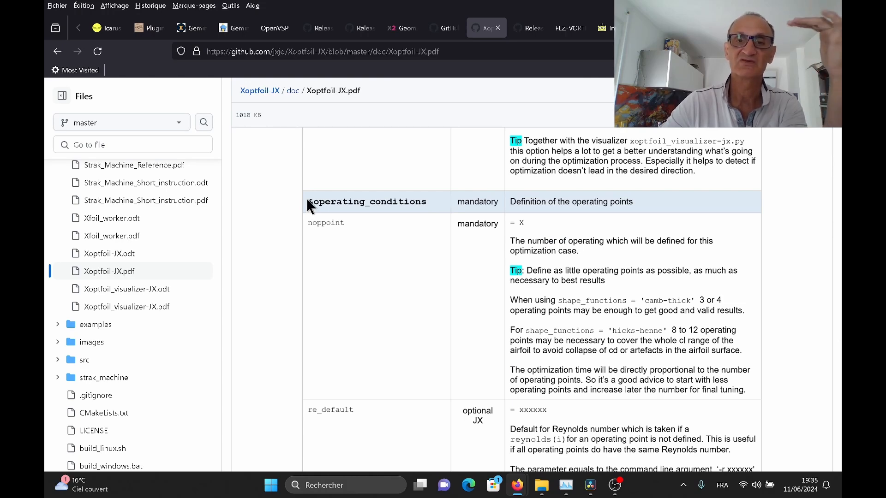
scroll(418, 250, down, 10)
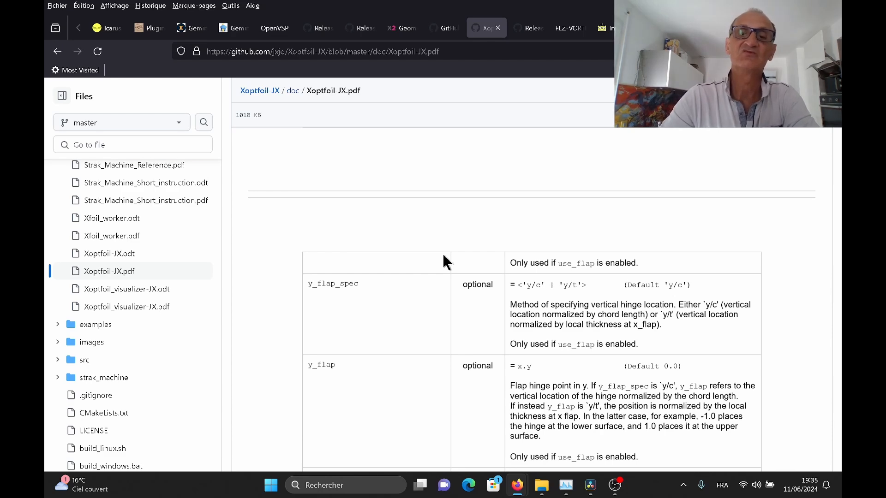
scroll(443, 255, down, 3)
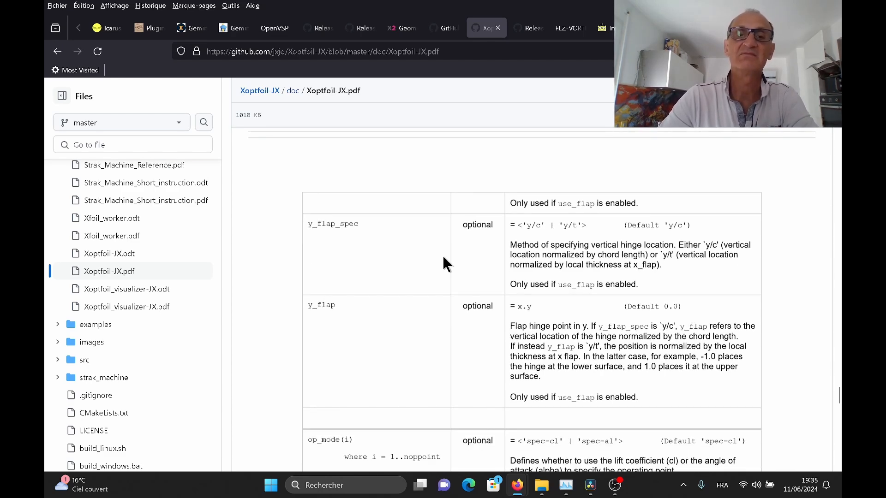
scroll(563, 300, down, 3)
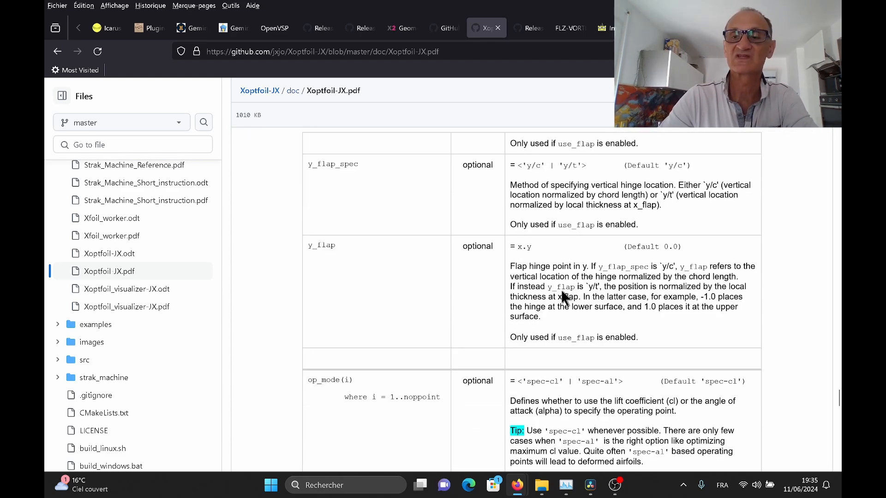
scroll(563, 300, down, 3)
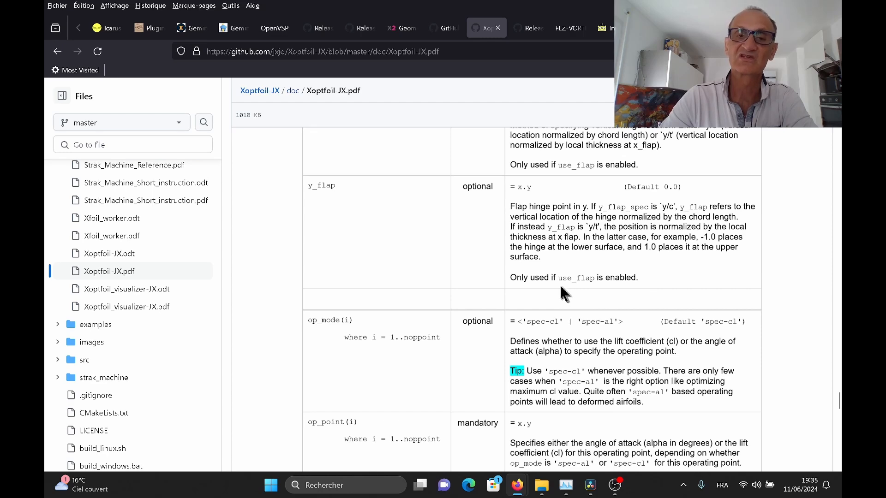
scroll(530, 289, down, 6)
scroll(530, 290, down, 15)
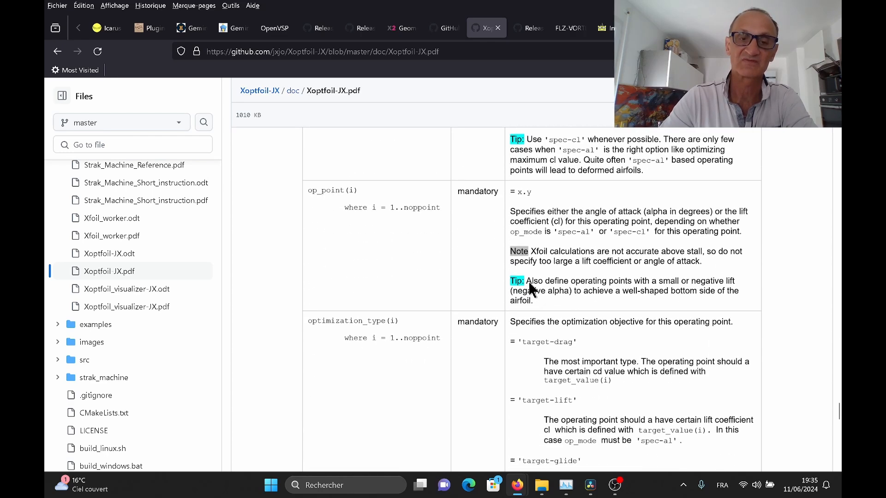
scroll(594, 342, down, 10)
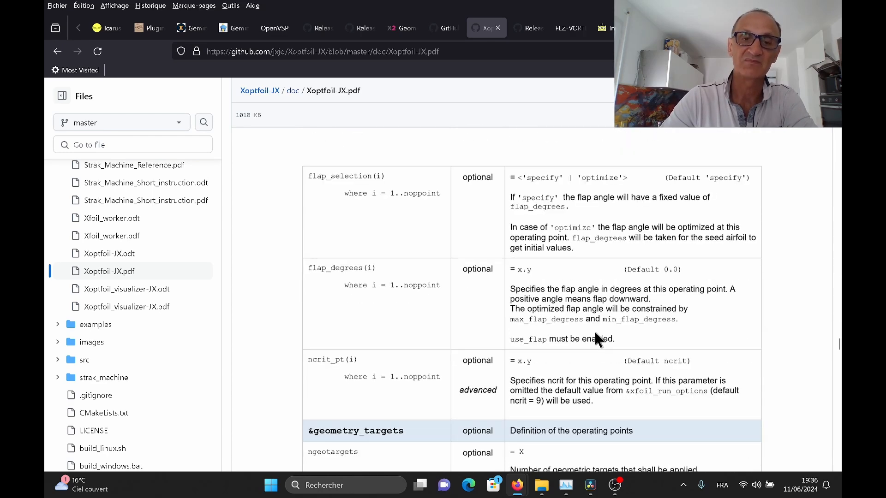
Step: Review the &geometry_targets and &curvature parameter tables in Xoptfoil-JX.pdf
scroll(595, 333, down, 5)
scroll(443, 251, down, 10)
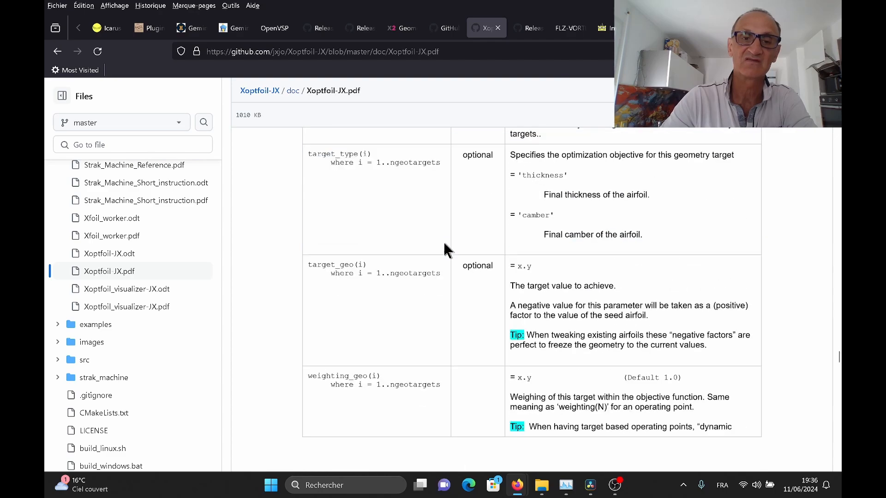
scroll(415, 221, down, 10)
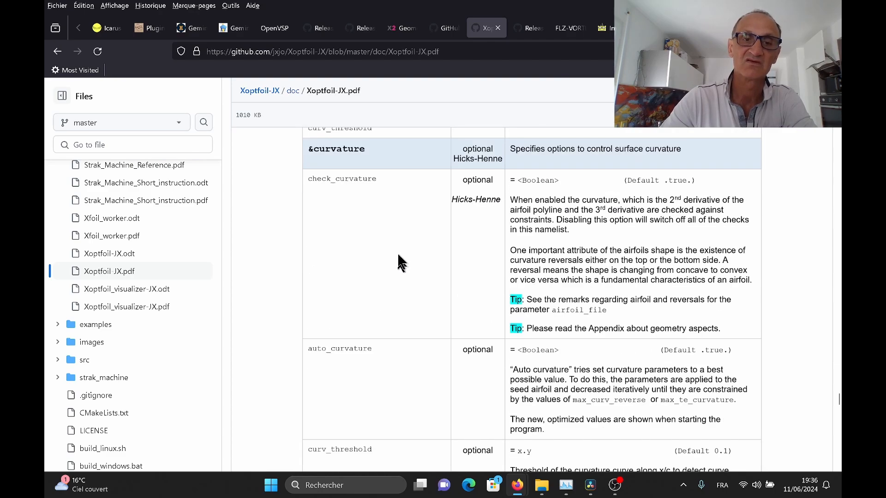
Step: Review the &initialization, &polar_generation, &matchfoil_options, &xfoil_paneling_options and &xfoil_run_options parameter tables in Xoptfoil-JX.pdf
scroll(403, 245, down, 15)
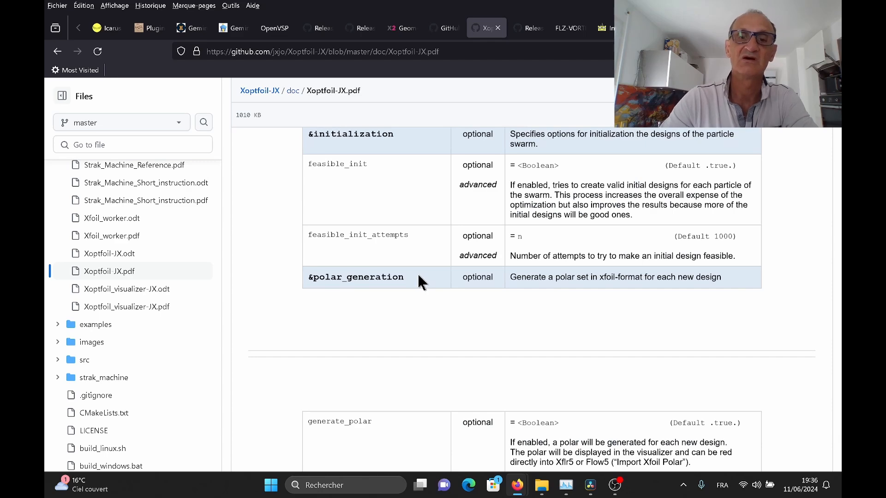
scroll(421, 282, down, 10)
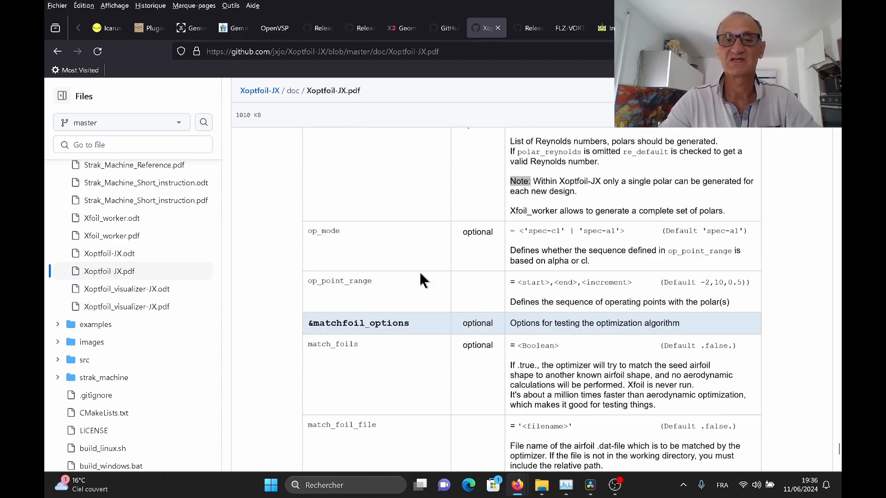
scroll(420, 277, down, 2)
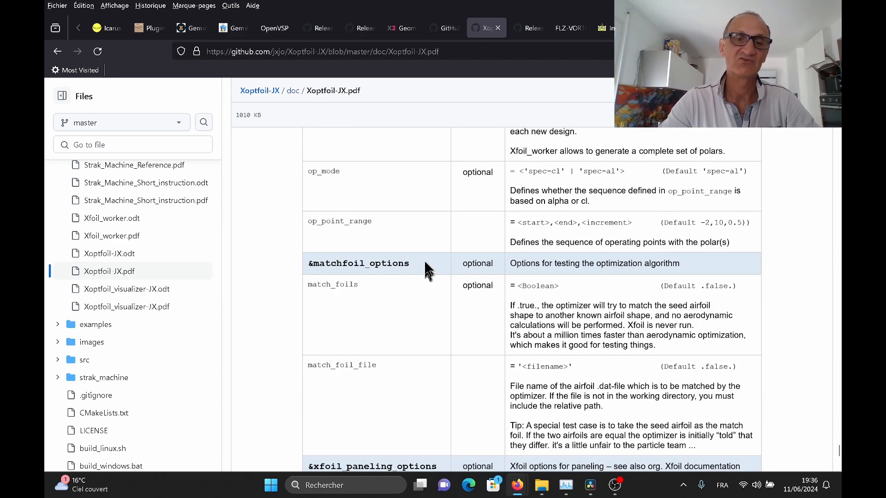
scroll(418, 268, down, 4)
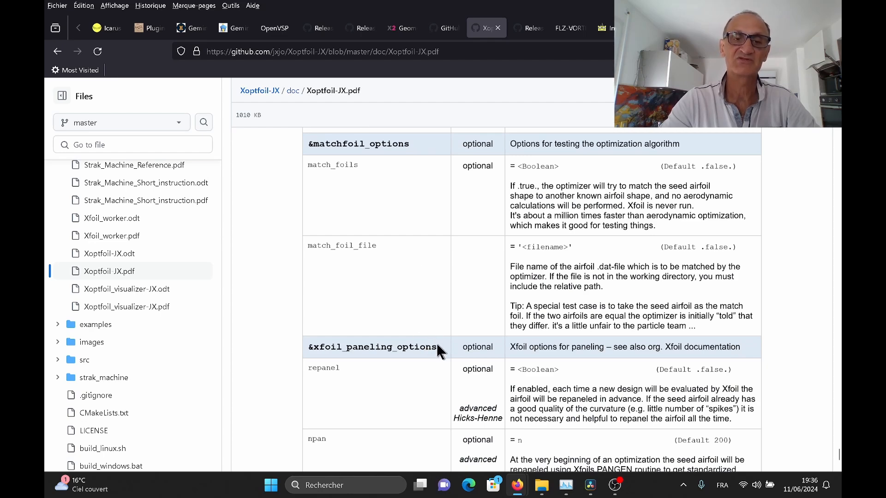
scroll(437, 346, down, 4)
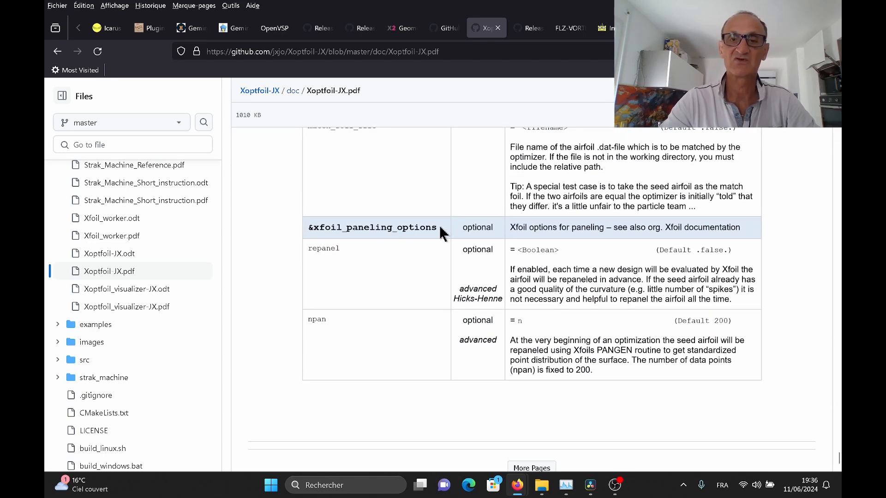
scroll(442, 233, down, 1)
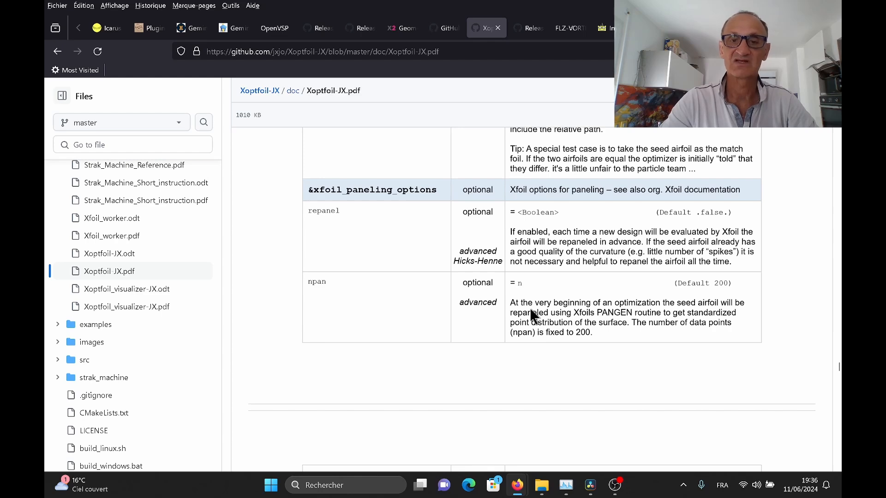
scroll(532, 316, down, 5)
scroll(532, 300, down, 3)
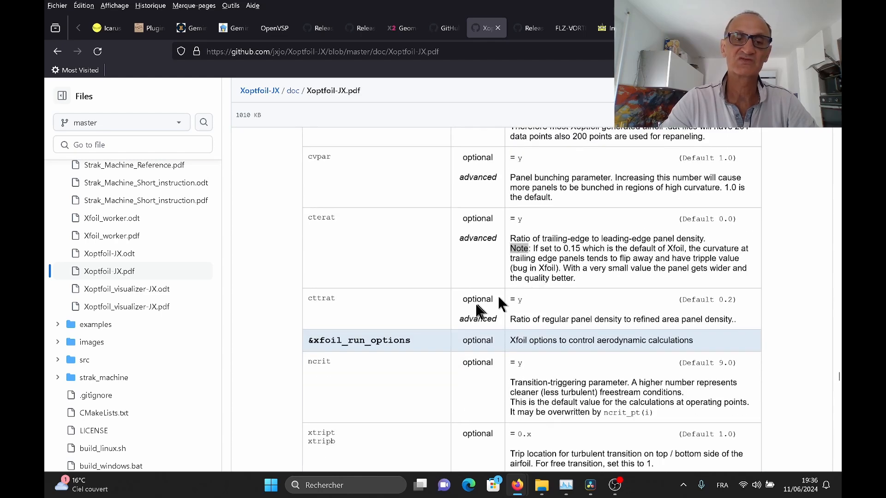
scroll(408, 305, down, 5)
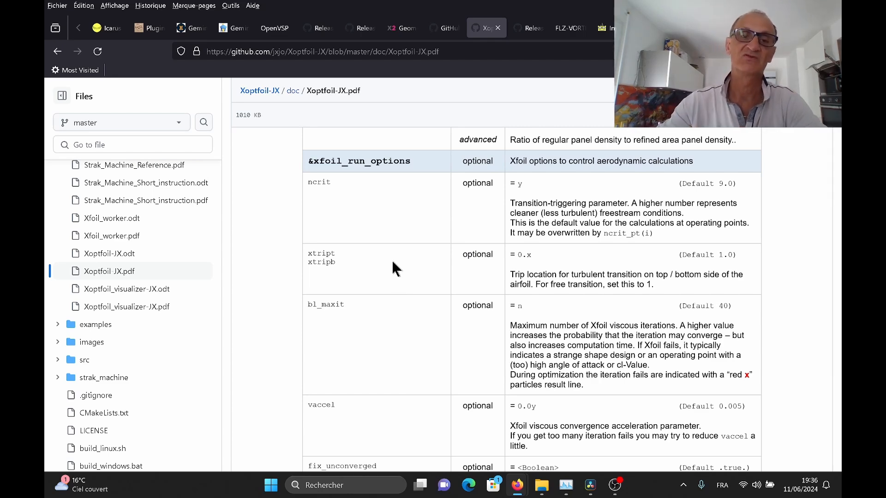
Step: Return to the Xoptfoil2 Geometry of an Airfoil page, clear the &paneling_options text selection and go back to the table of contents
click(402, 27)
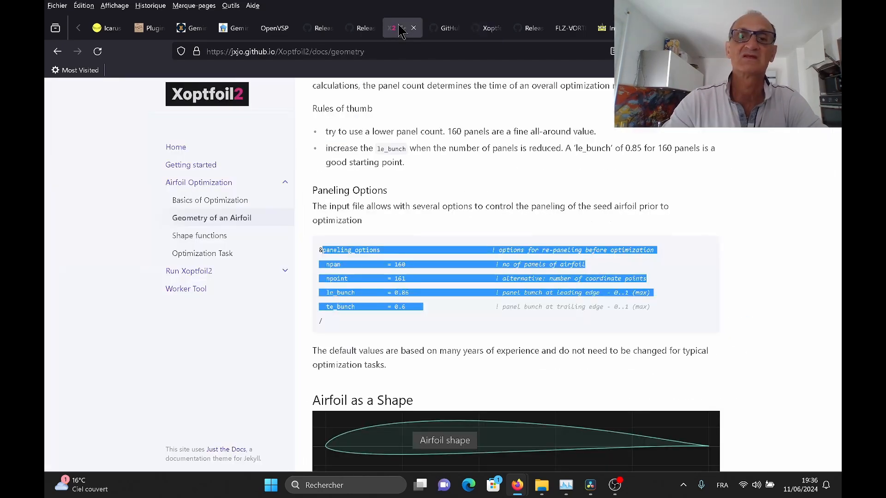
click(542, 148)
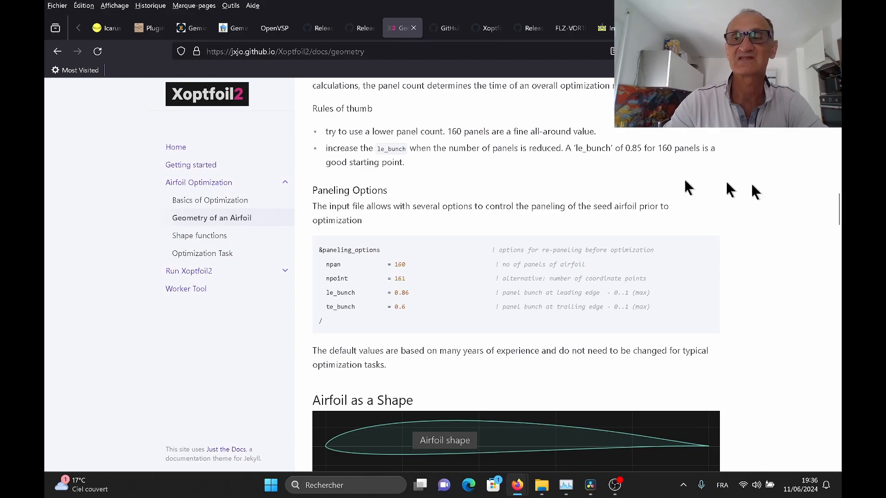
drag(839, 210, 837, 92)
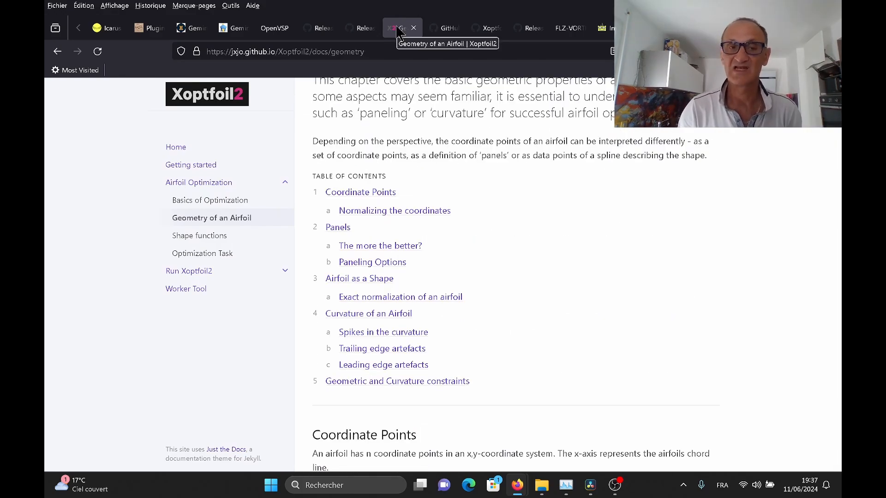